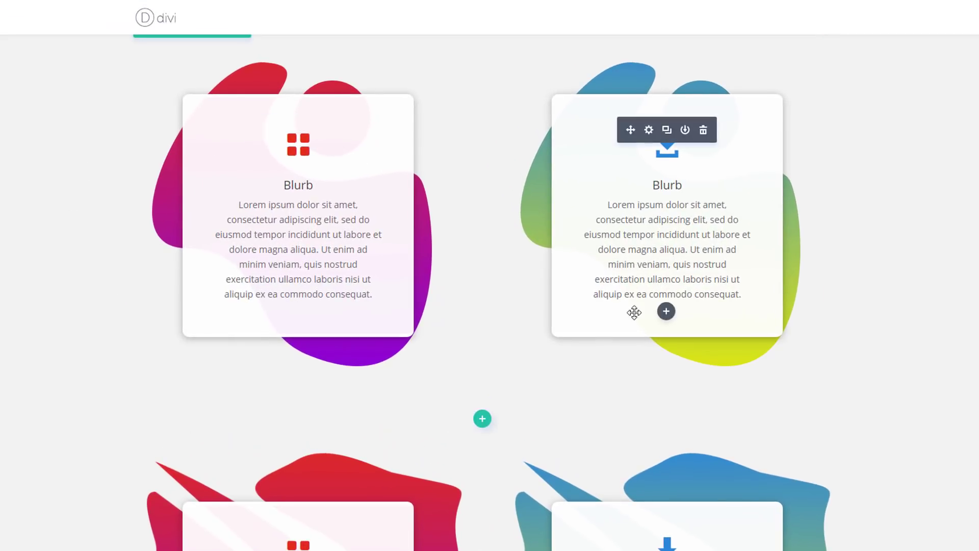
Scroll through the finished blurb cards over gradient blobs in phone view
scroll(634, 314, "down", 9)
scroll(621, 328, "up", 3)
scroll(618, 330, "down", 15)
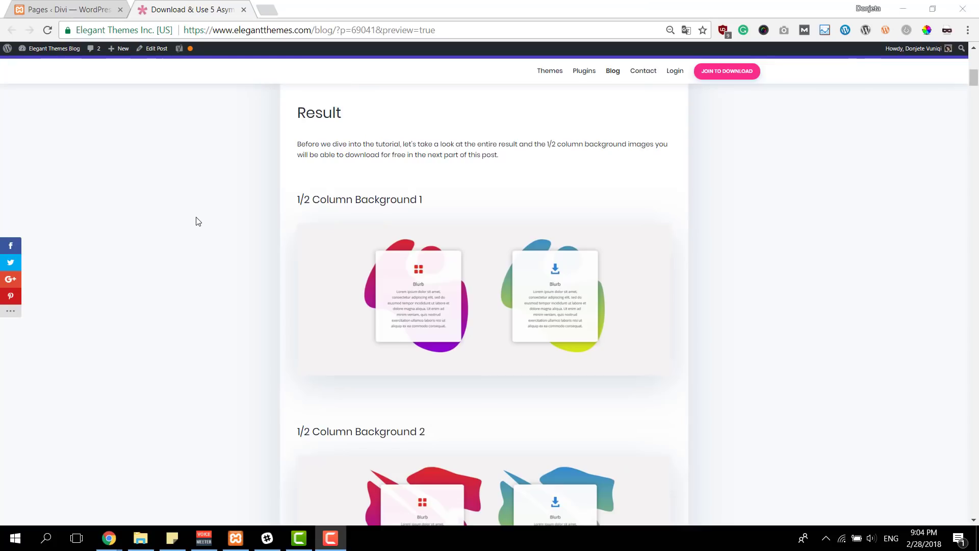
scroll(198, 221, "up", 1)
Scroll the blog post past the 1/2 column background examples to the download box
scroll(197, 218, "down", 5)
scroll(402, 172, "down", 12)
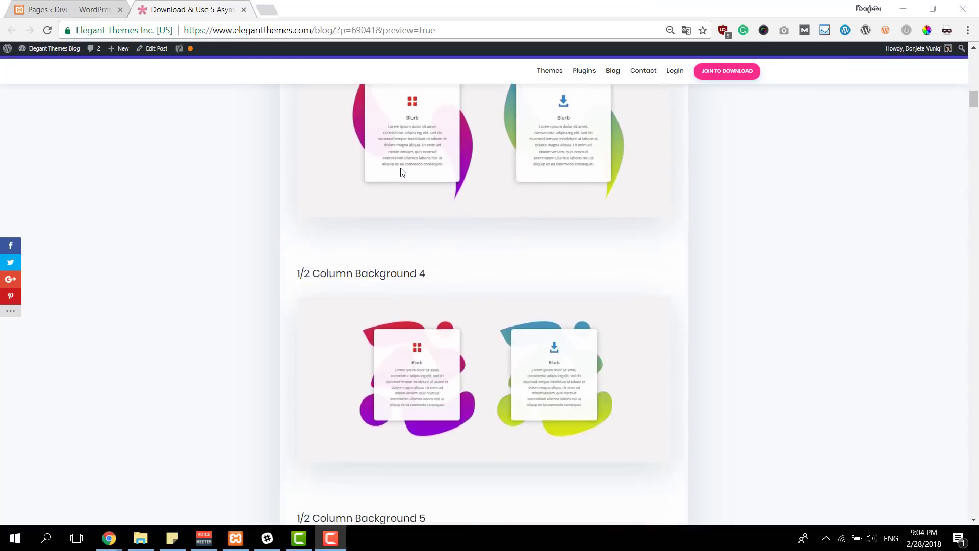
scroll(400, 169, "down", 6)
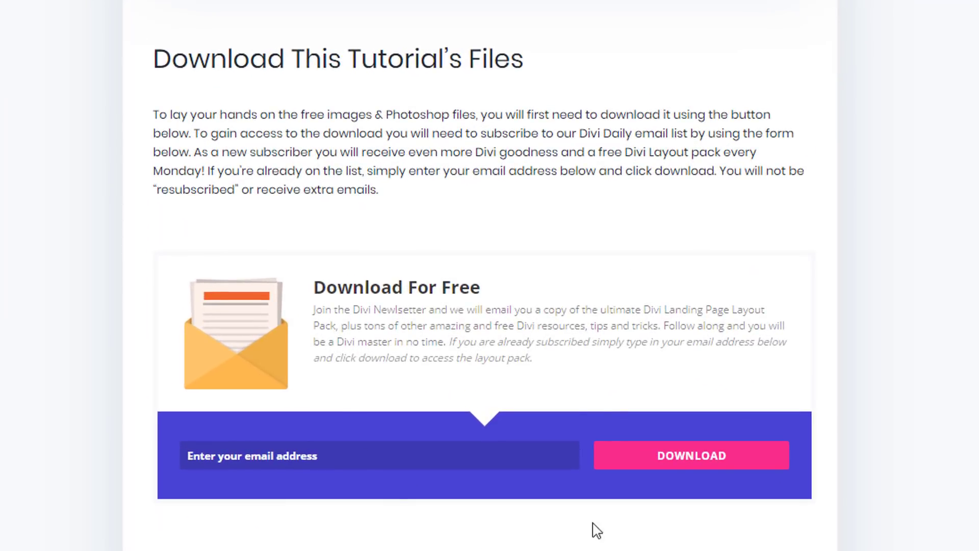
scroll(428, 67, "up", 5)
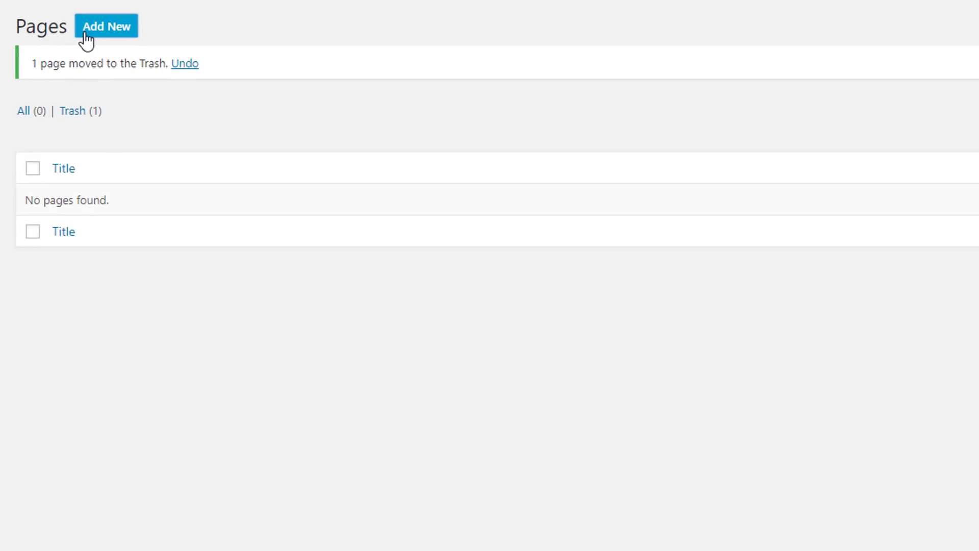
Create a new page titled 'Column Backgrounds' and launch it in the Divi Builder
left_click(87, 40)
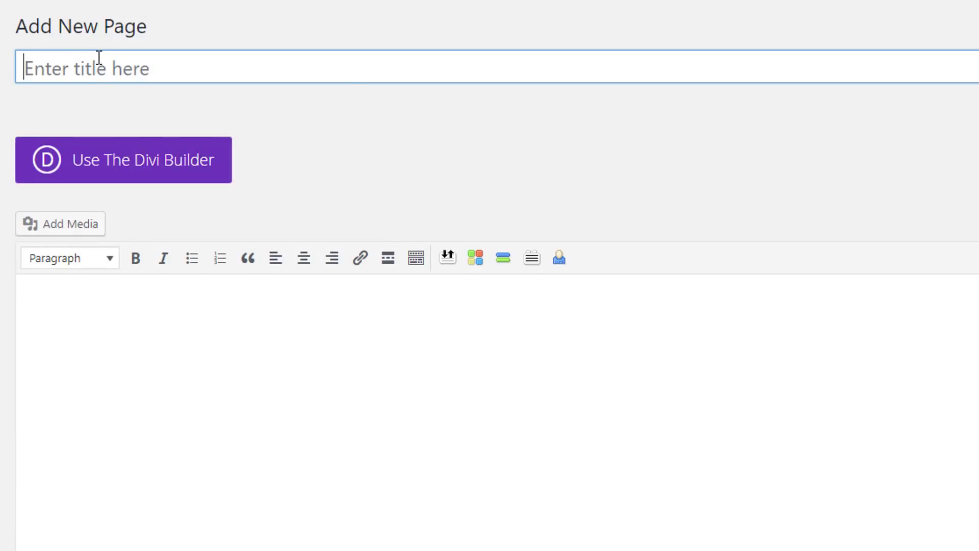
left_click(100, 60)
type("Column")
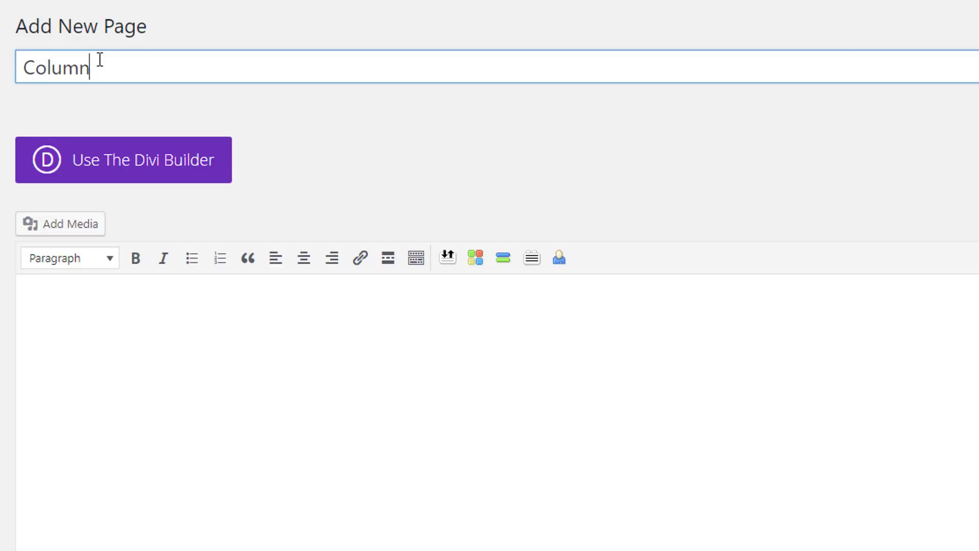
type(" Backgrounds")
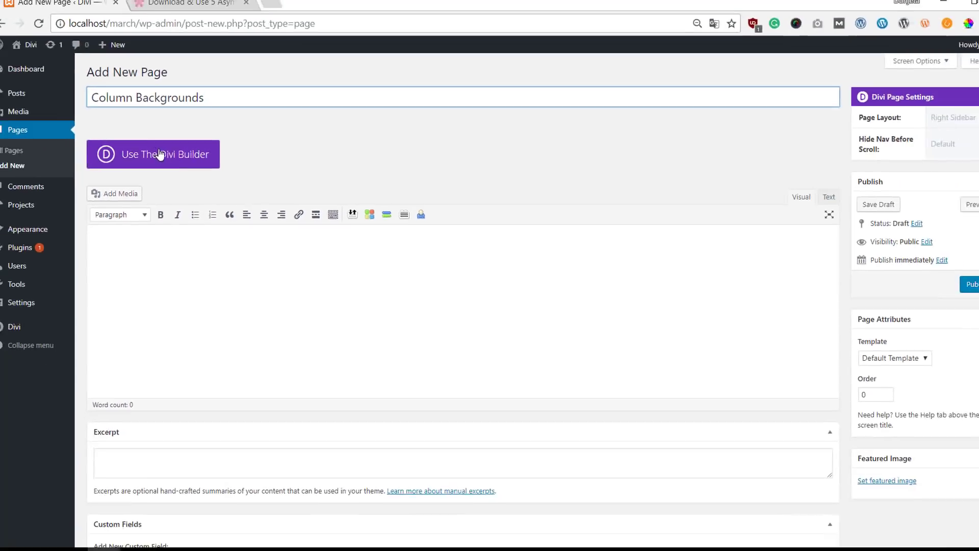
left_click(152, 159)
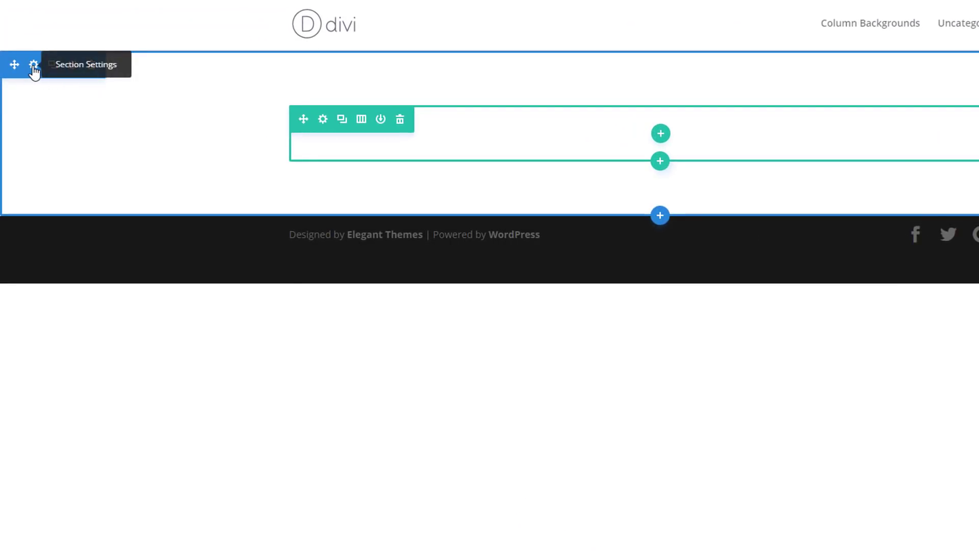
Give the section a light grey #f3f2f2 background colour and save it
left_click(33, 65)
left_click_drag(140, 31, 779, 121)
left_click(743, 225)
left_click(749, 334)
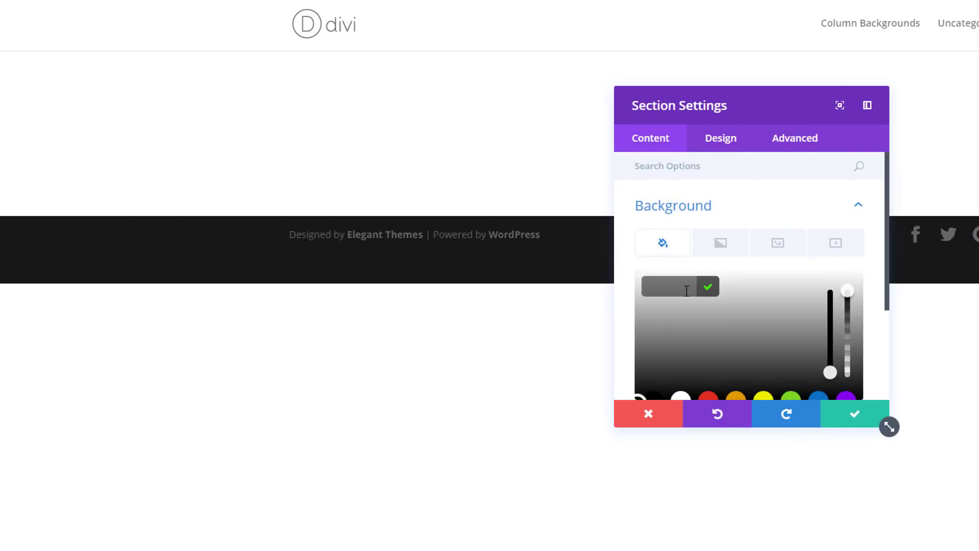
type("#f3f2f2")
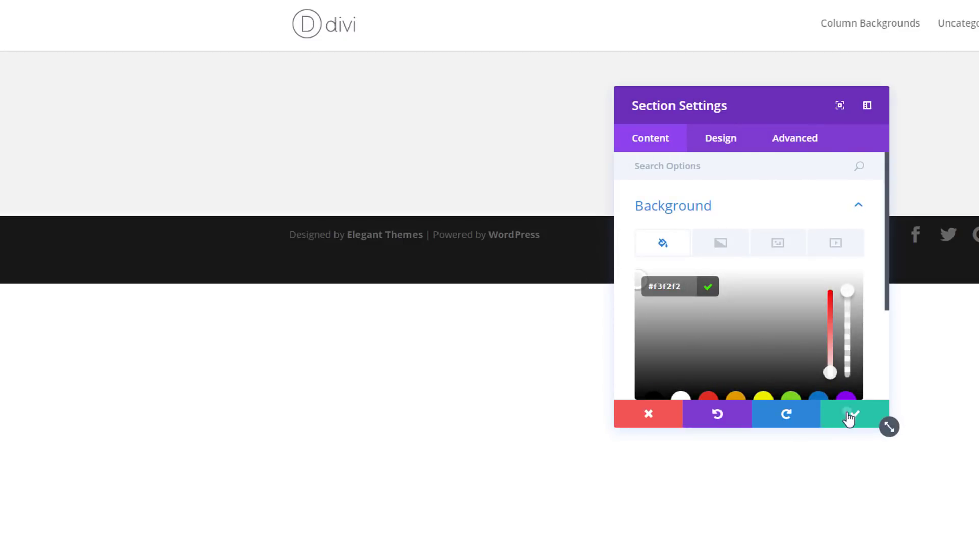
left_click(849, 418)
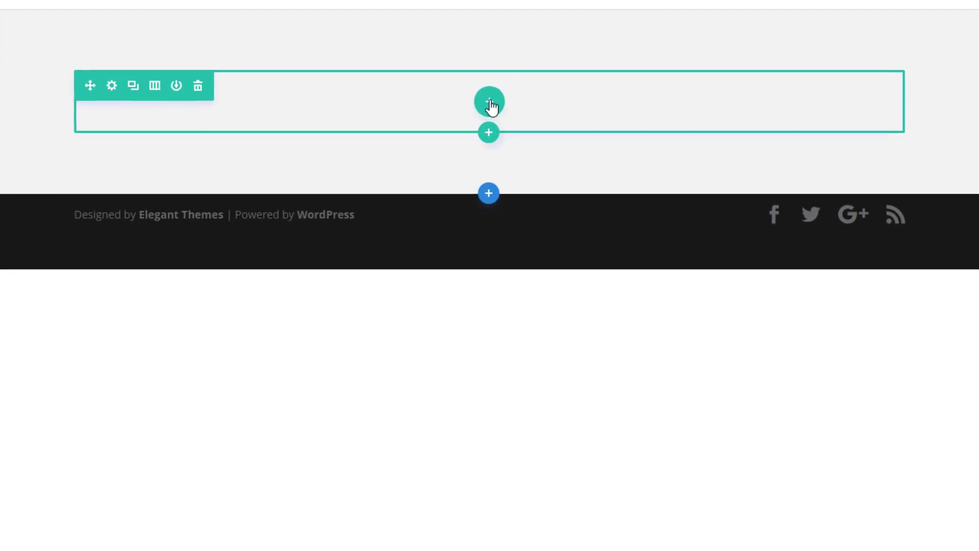
Set the empty row to a two equal columns layout
left_click(490, 103)
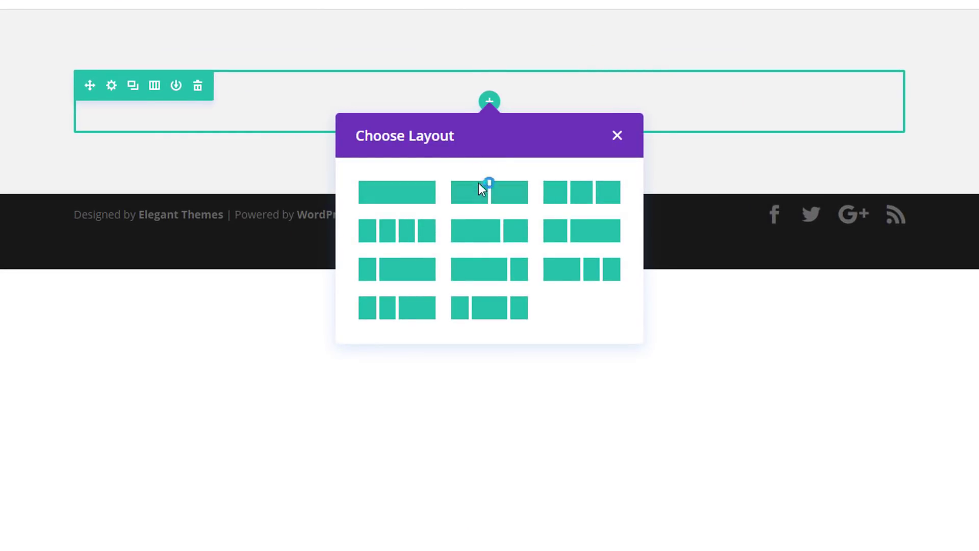
left_click(482, 202)
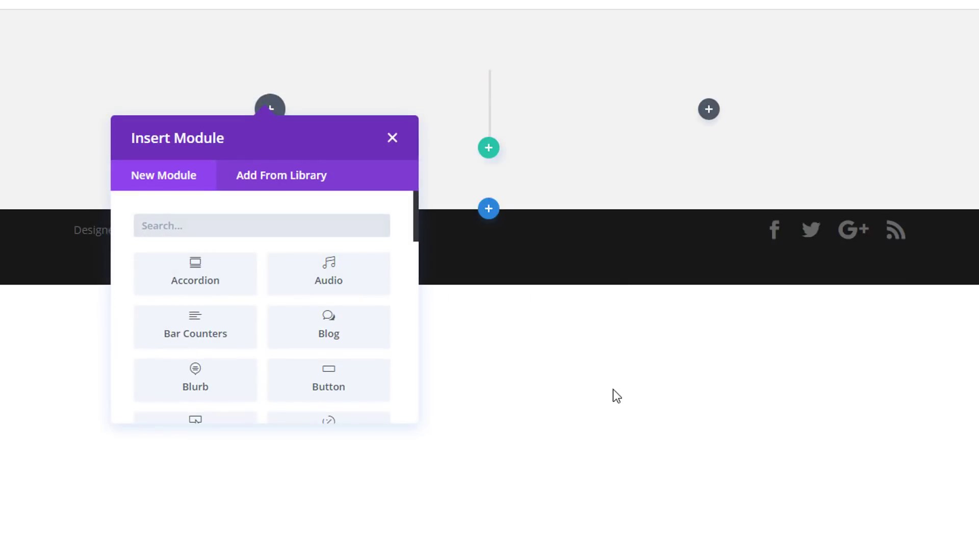
left_click(565, 173)
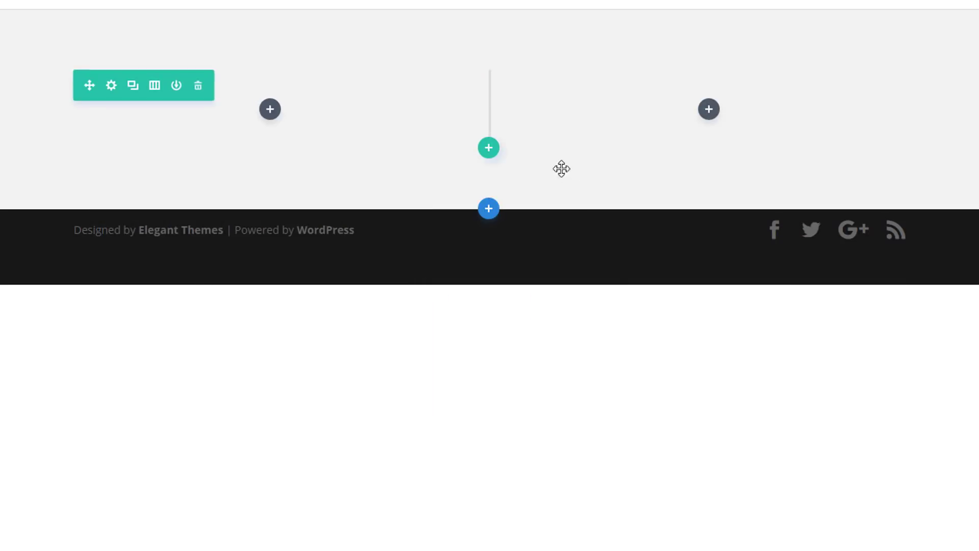
Give column 1 a gradient background from red #e02b20 to purple
left_click(111, 85)
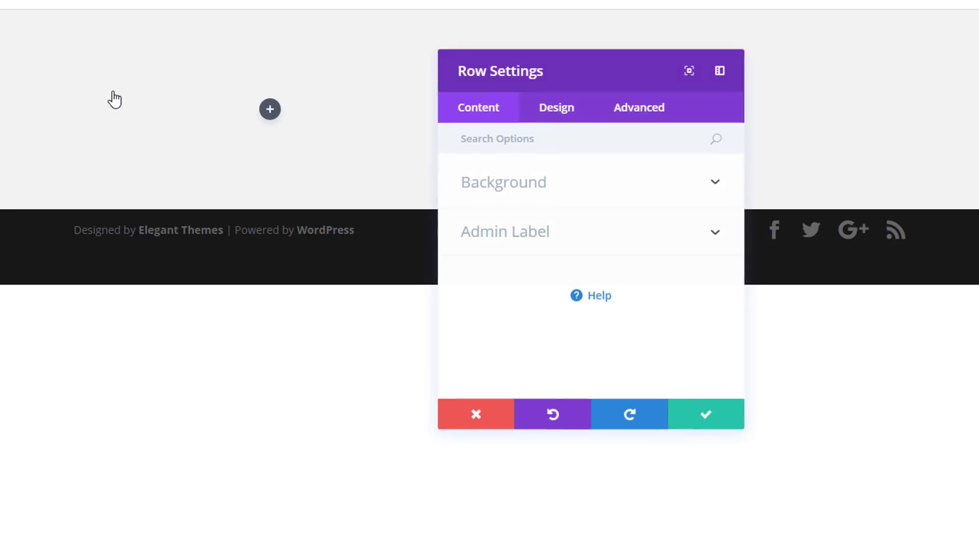
left_click(513, 183)
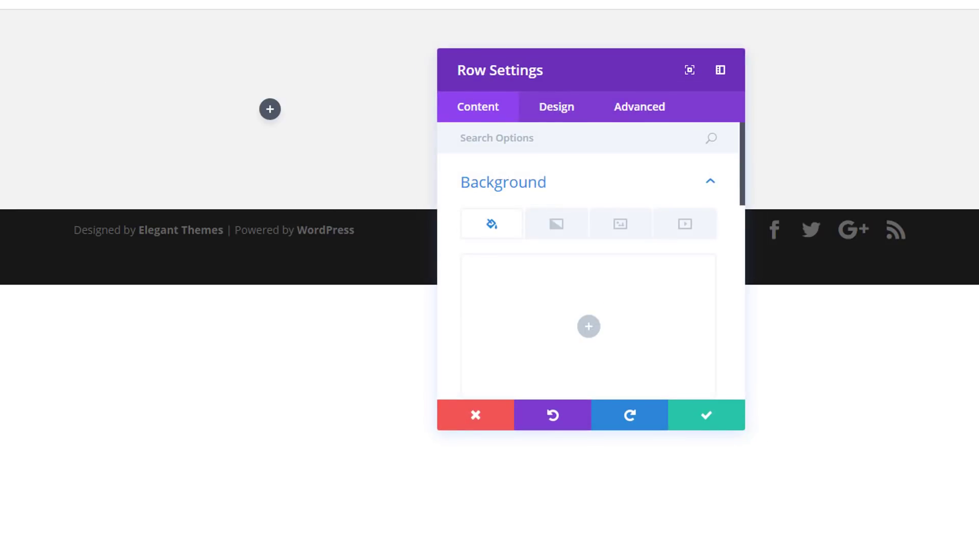
scroll(619, 264, "down", 5)
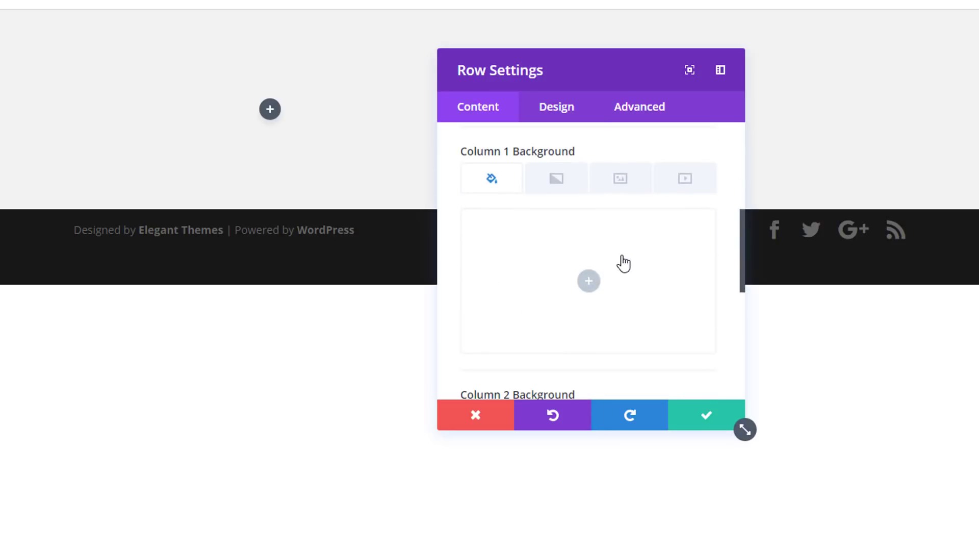
left_click(560, 184)
left_click(544, 248)
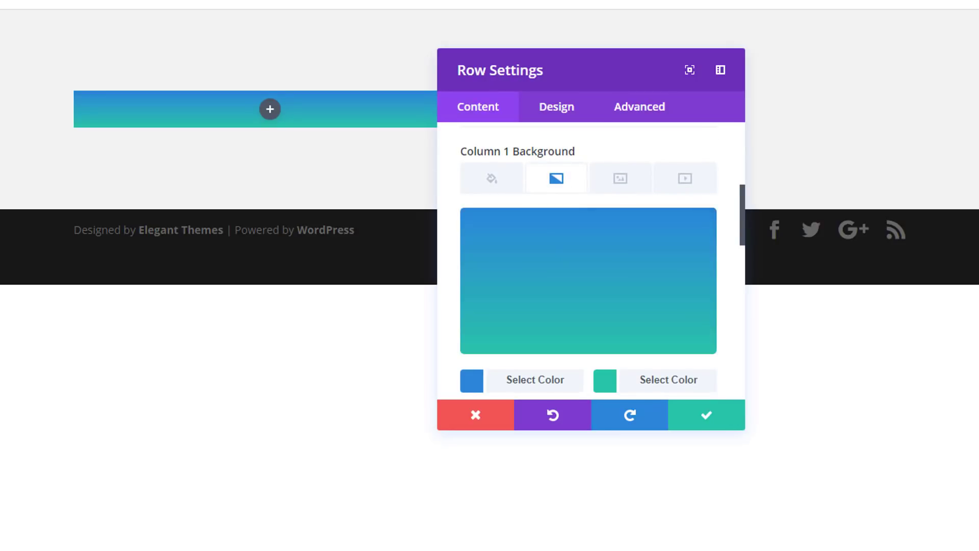
left_click(521, 381)
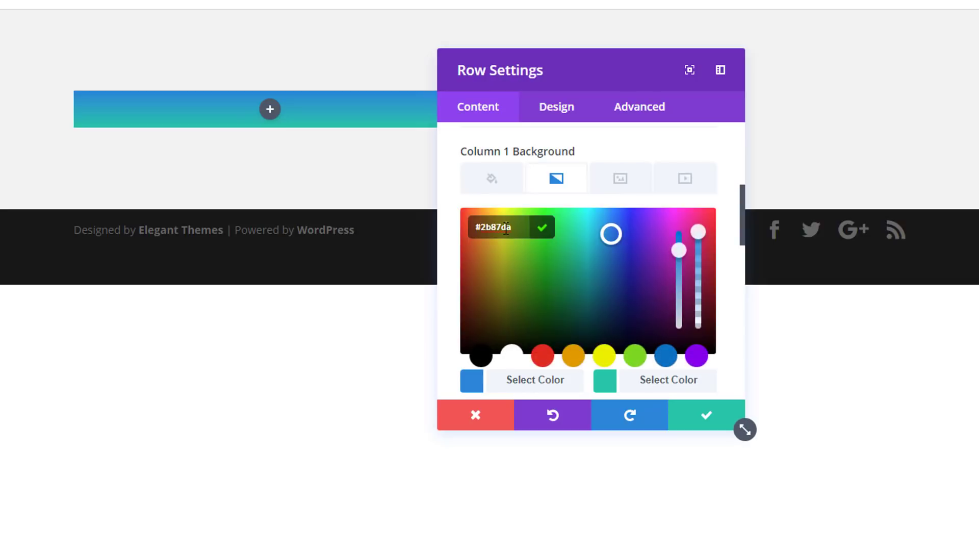
type("#e02b20")
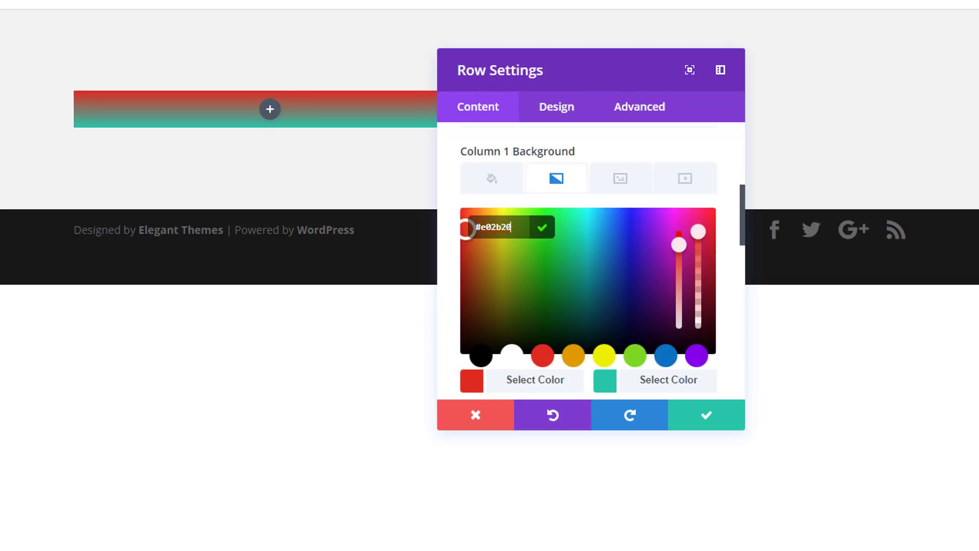
left_click(663, 388)
key("ctrl+v")
Preview the downloaded column background PNGs for column 1's background image
left_click(623, 179)
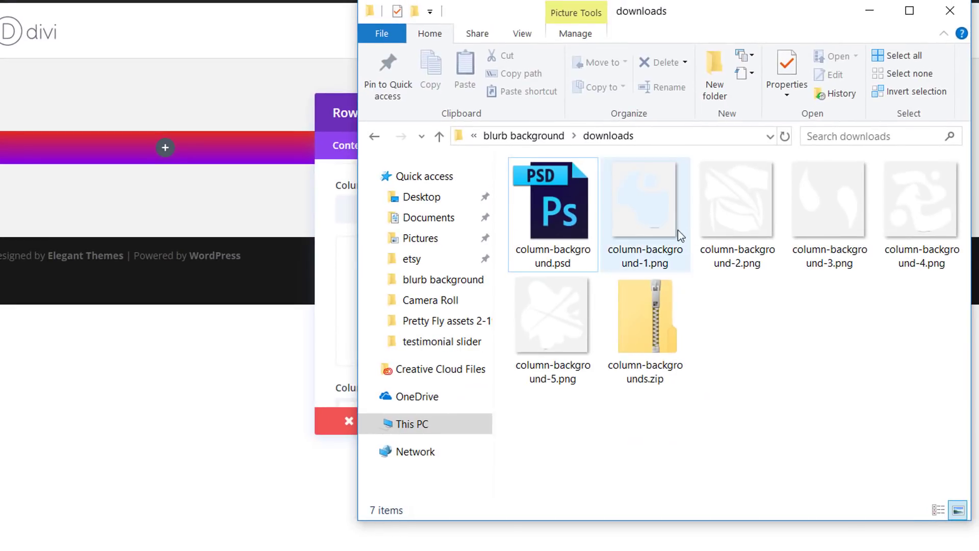
left_click(678, 229)
left_click(734, 218)
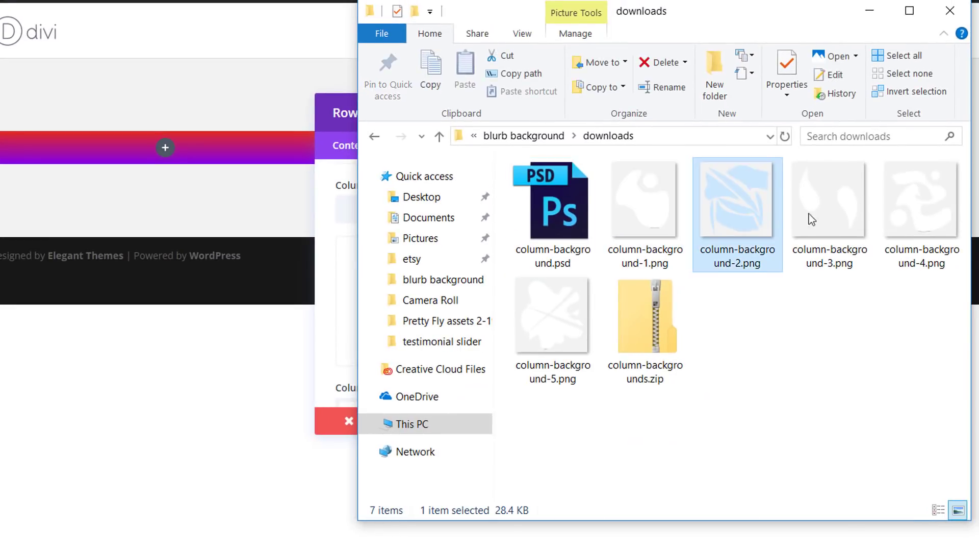
left_click(831, 214)
left_click(929, 210)
left_click(562, 321)
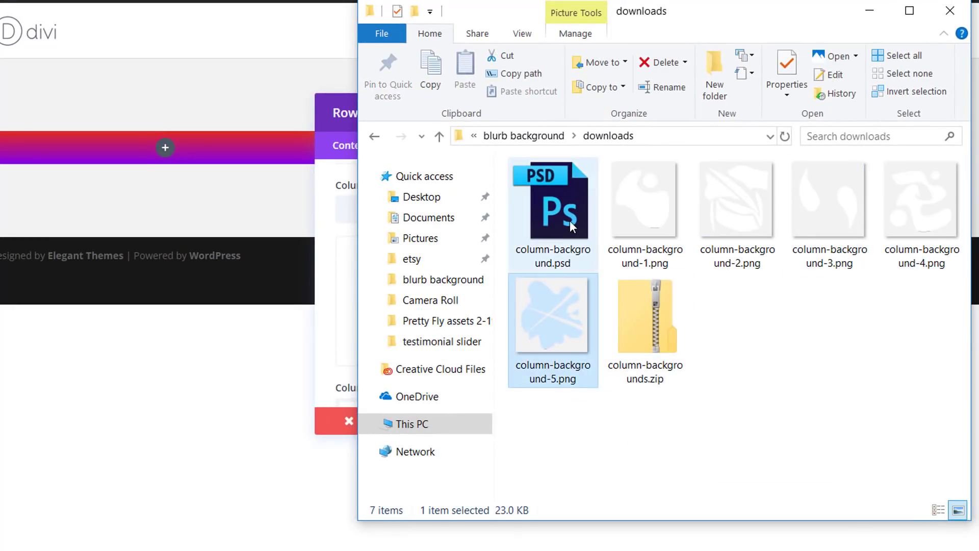
Set column-background-1.png from the Media Library as column 1's background image
left_click(857, 15)
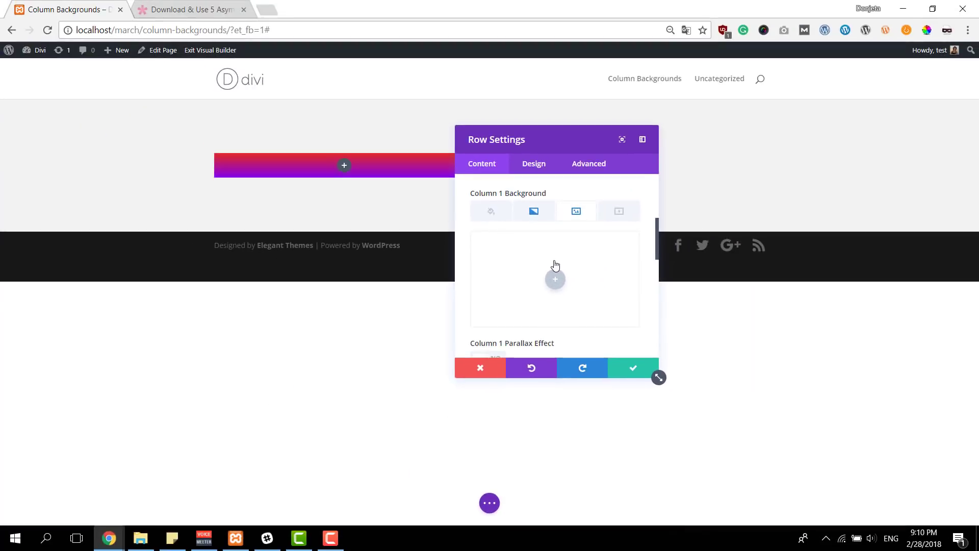
left_click(555, 269)
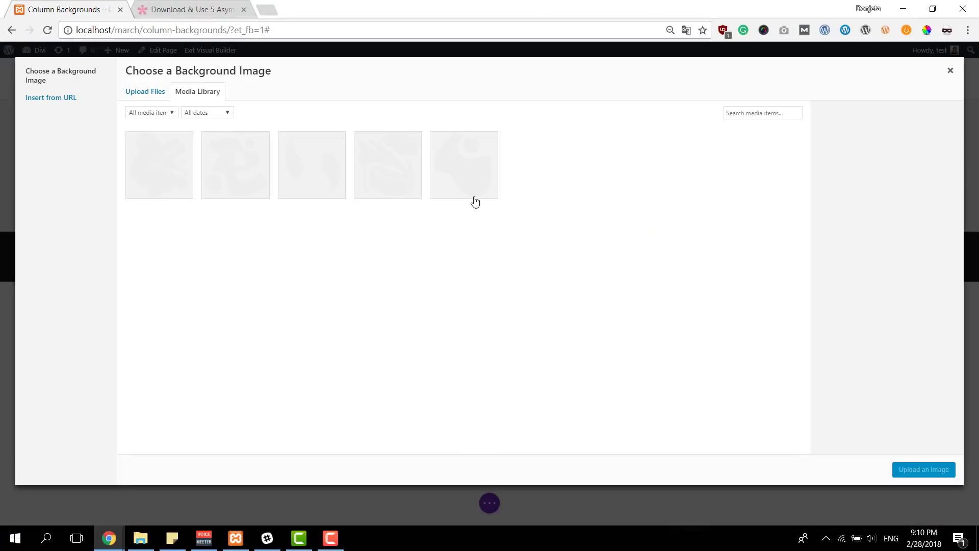
left_click(464, 161)
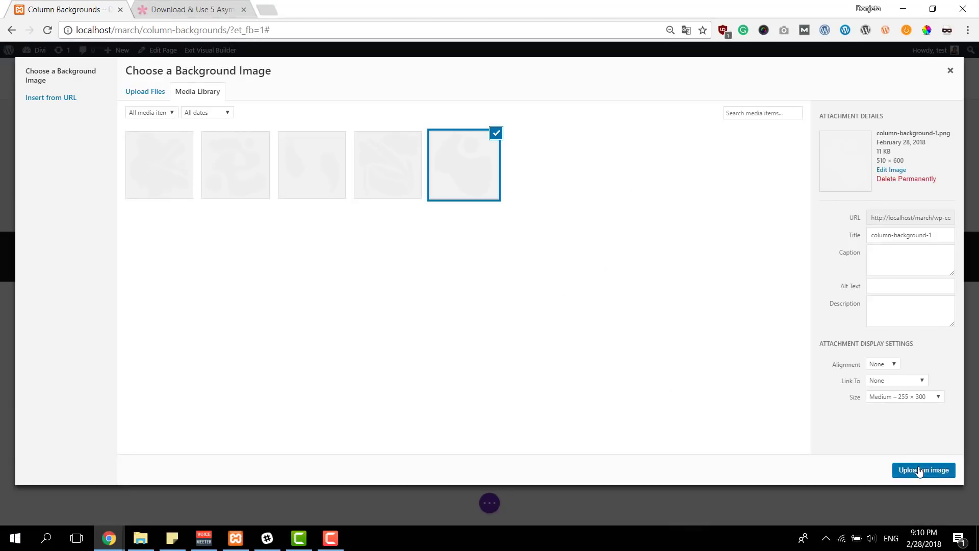
left_click(920, 469)
Move down to column 2's background settings and choose its gradient tab
scroll(536, 245, "down", 3)
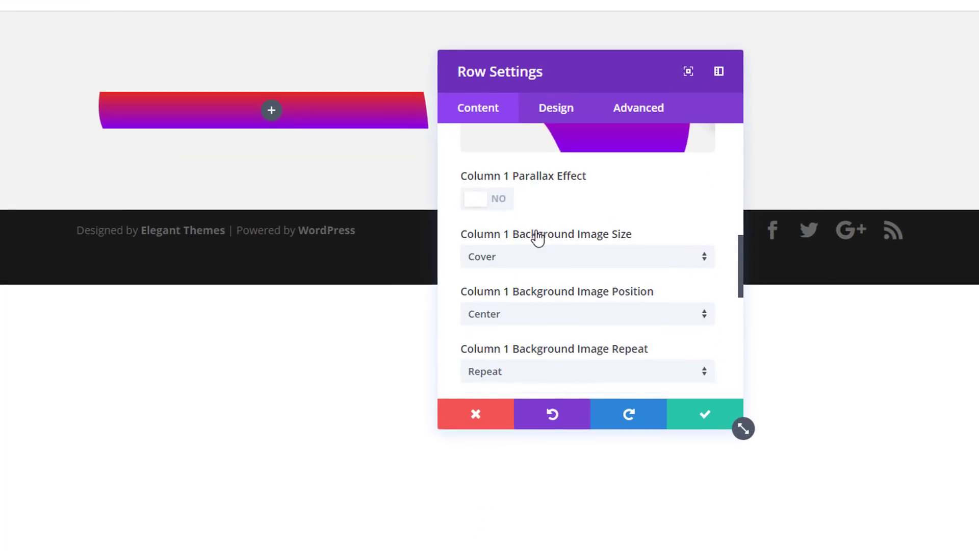
scroll(538, 237, "down", 2)
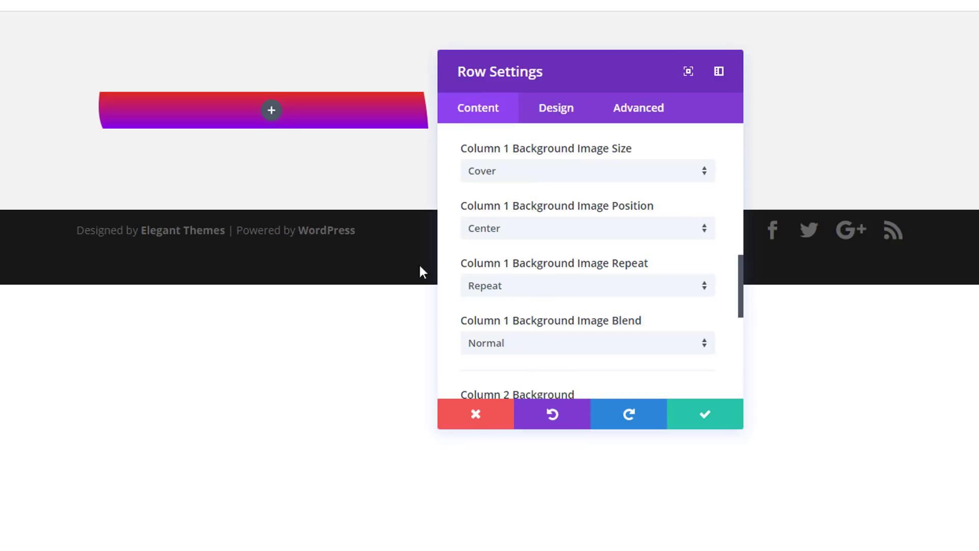
scroll(656, 273, "down", 5)
scroll(601, 254, "up", 1)
left_click(558, 232)
Add a gradient to column 2 with yellow #edf000 as its second colour
left_click(544, 311)
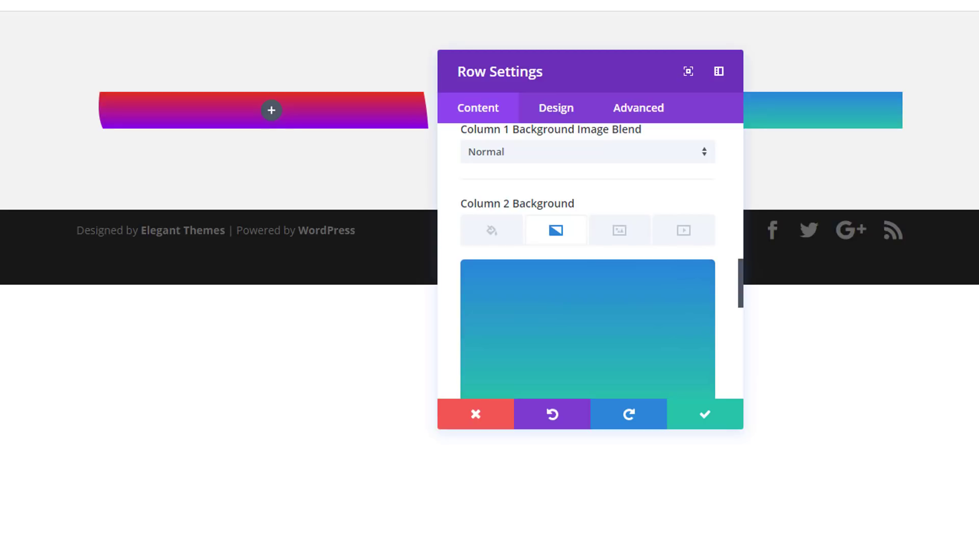
scroll(530, 286, "down", 2)
left_click(529, 336)
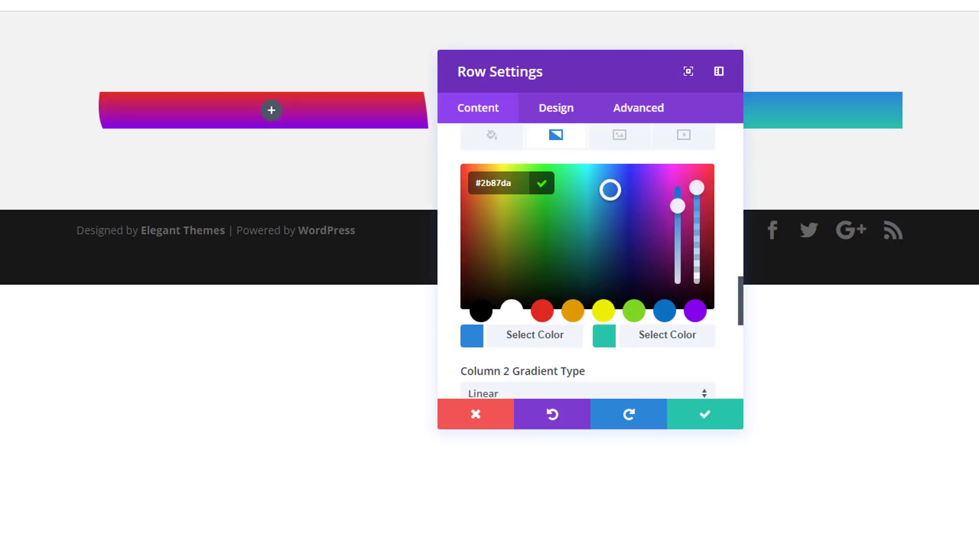
left_click(709, 342)
key("ctrl+a")
type("#edf000")
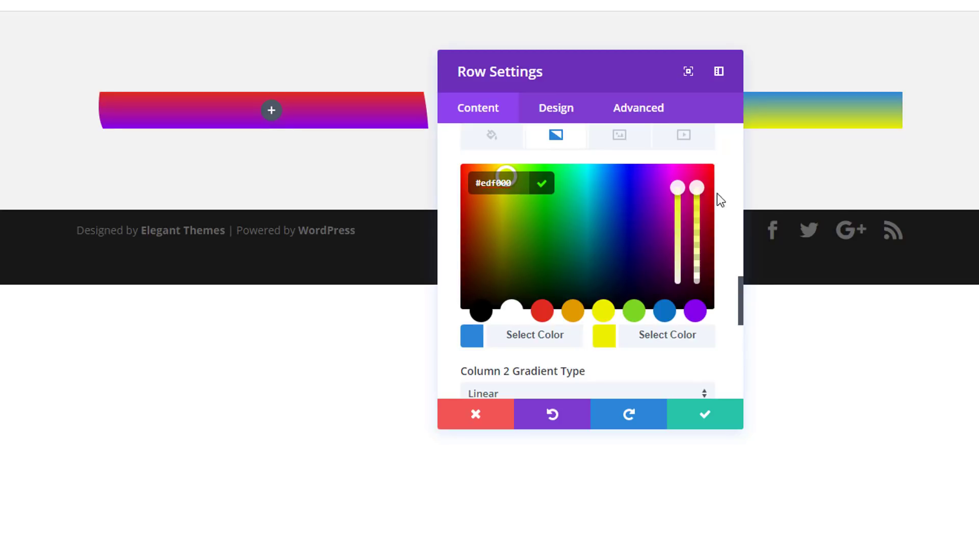
Set the fifth blob image as column 2's background and save the row settings
left_click(619, 134)
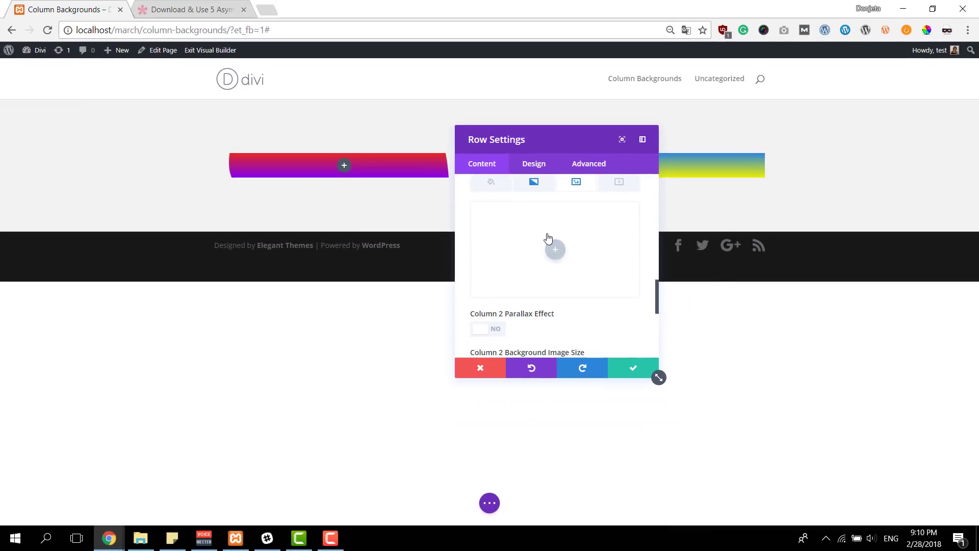
left_click(548, 238)
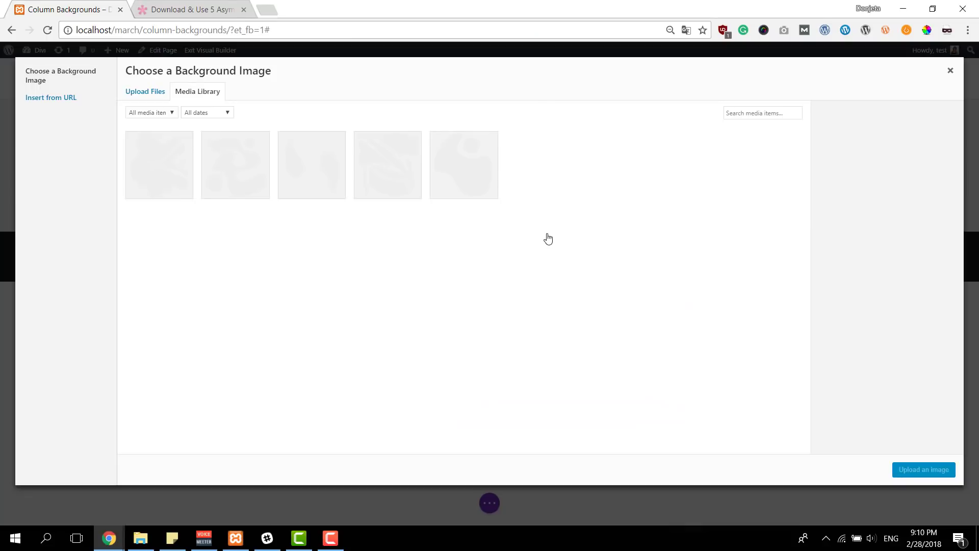
left_click(475, 177)
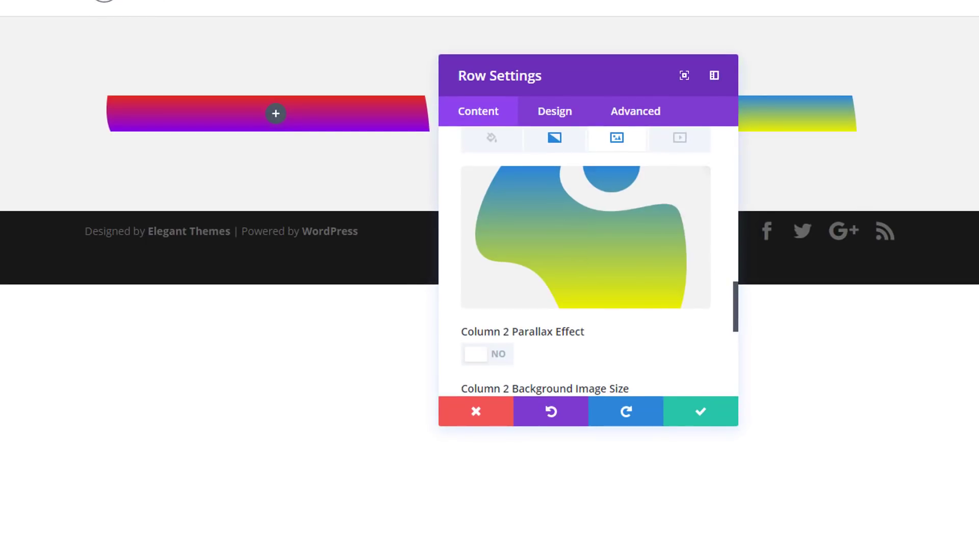
left_click(703, 417)
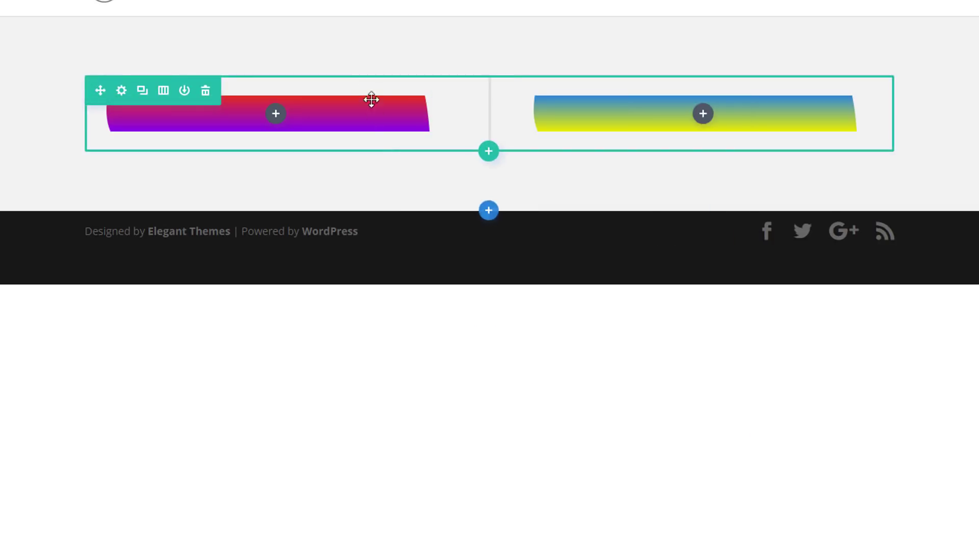
Insert a Blurb module into the left column
left_click(273, 113)
type("blu")
left_click(262, 269)
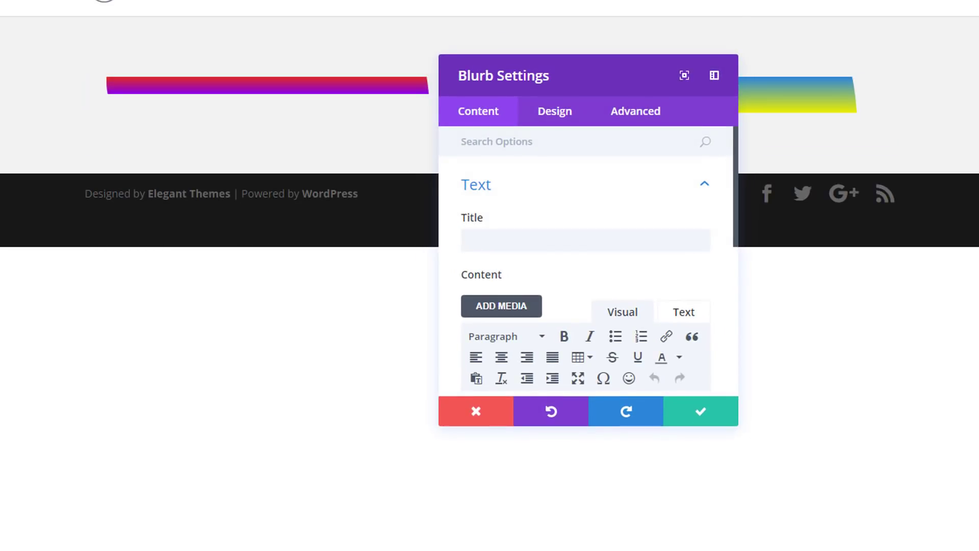
scroll(617, 312, "down", 4)
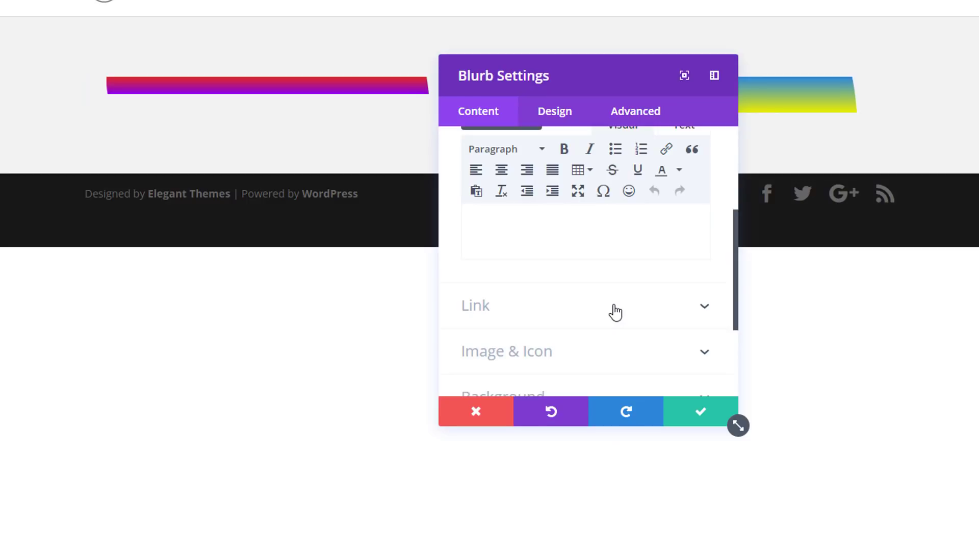
scroll(615, 312, "up", 2)
scroll(570, 203, "up", 2)
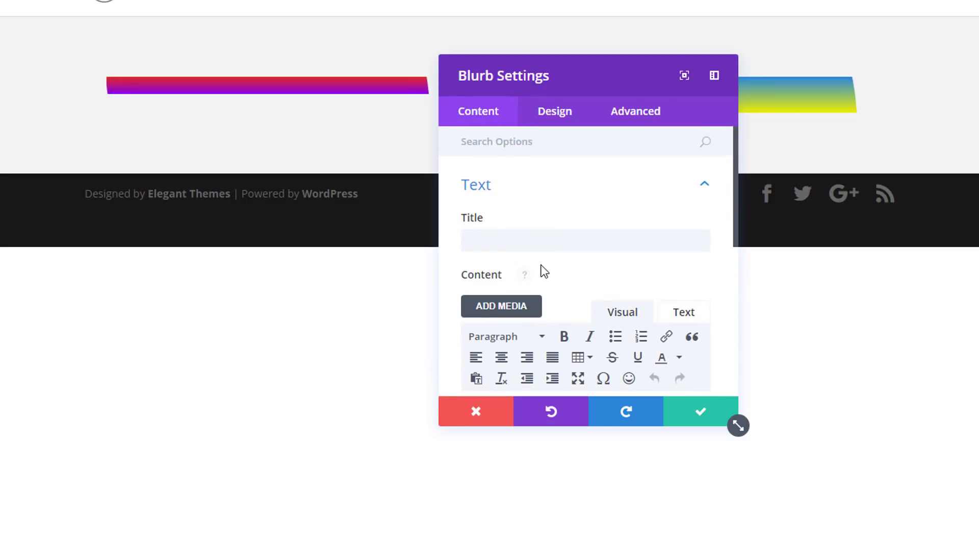
Title the blurb 'Blurb' and paste Lorem ipsum as its body text
left_click(529, 250)
type("Blurb")
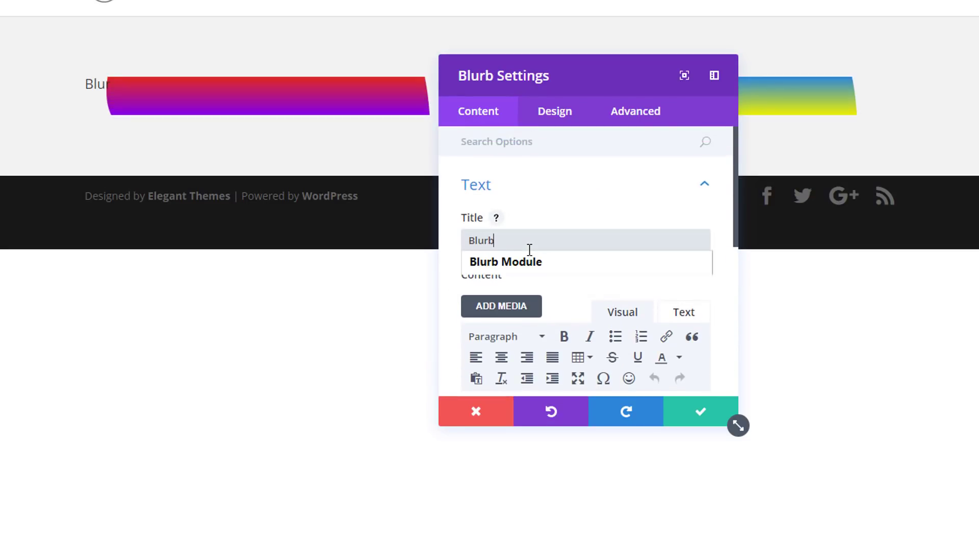
key("Tab")
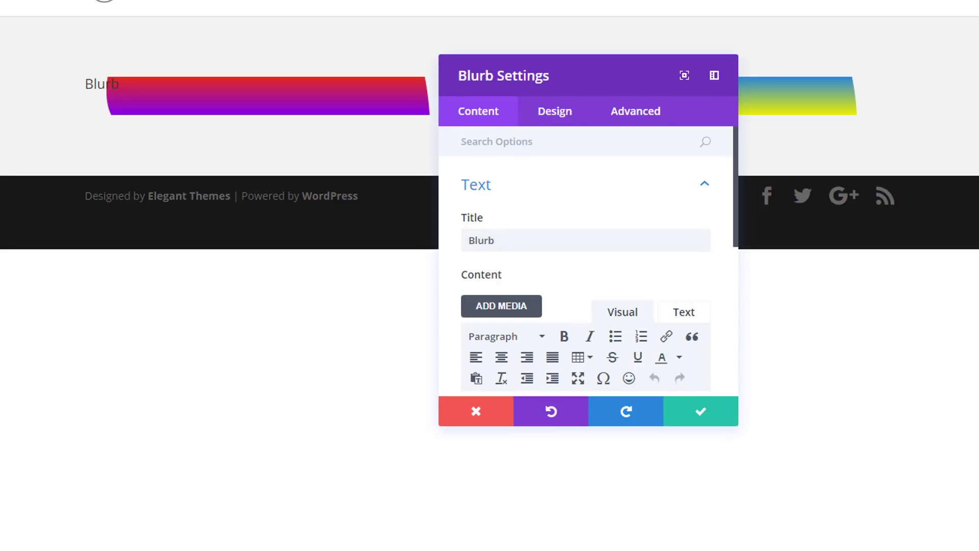
scroll(620, 291, "down", 4)
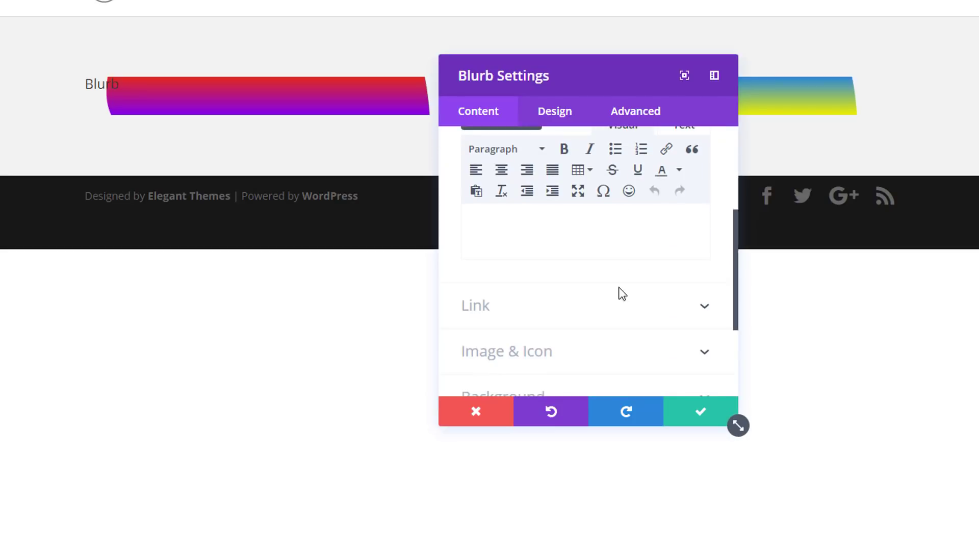
left_click(569, 248)
type("Lorem ipsum dolor sit amet, consectetur adipiscing elit, sed do eiusmod tempor incididunt ut labore et dolore magna aliqua. Ut enim ad minim veniam, quis nostrud exercitation ullamco laboris nisi ut aliquip ex ea commodo consequat.")
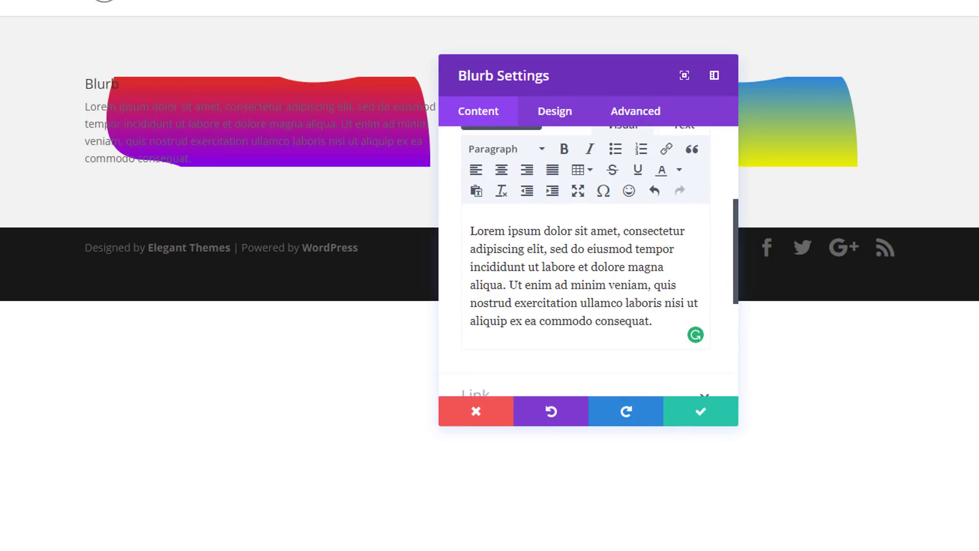
scroll(565, 348, "down", 2)
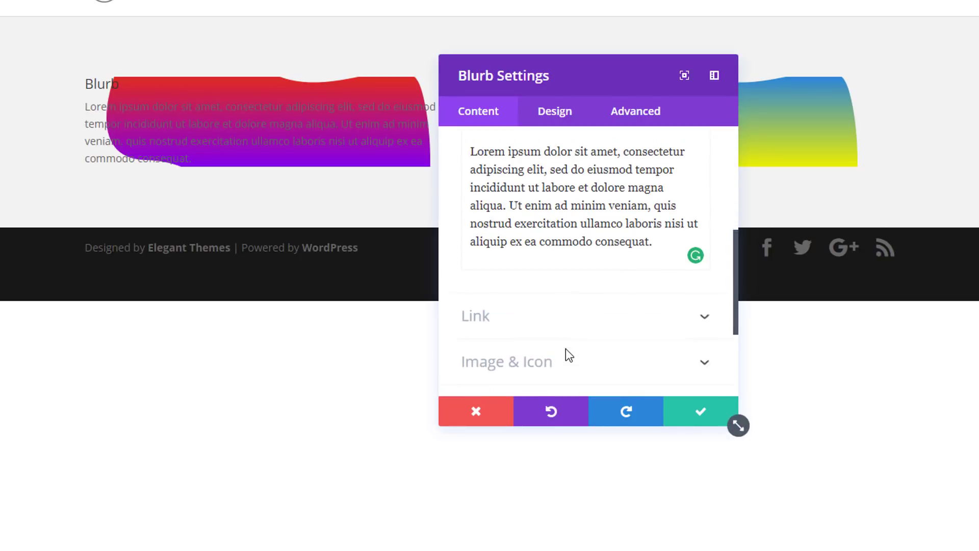
Switch the blurb to use an icon and pick the envelope icon
left_click(565, 347)
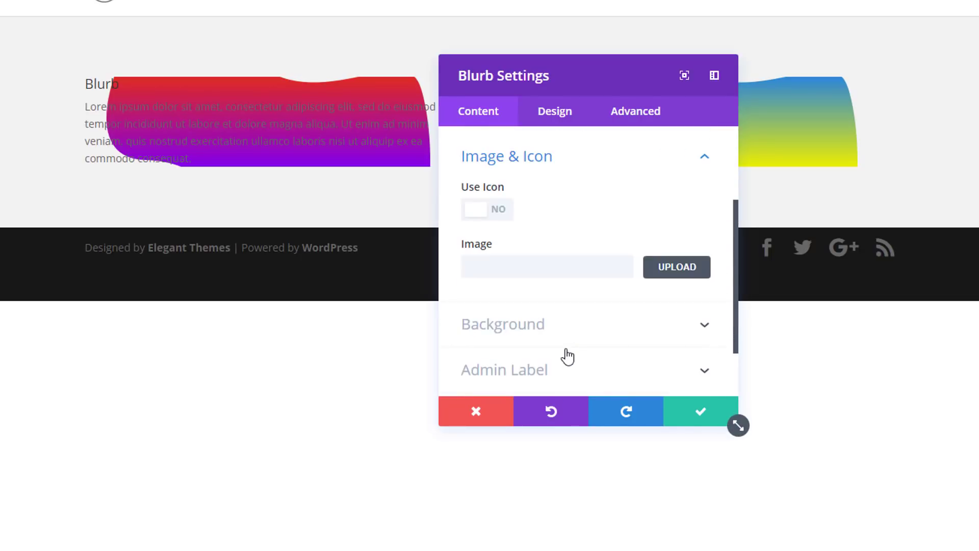
left_click(497, 212)
scroll(609, 309, "down", 1)
scroll(609, 309, "down", 10)
scroll(585, 310, "up", 3)
left_click(502, 321)
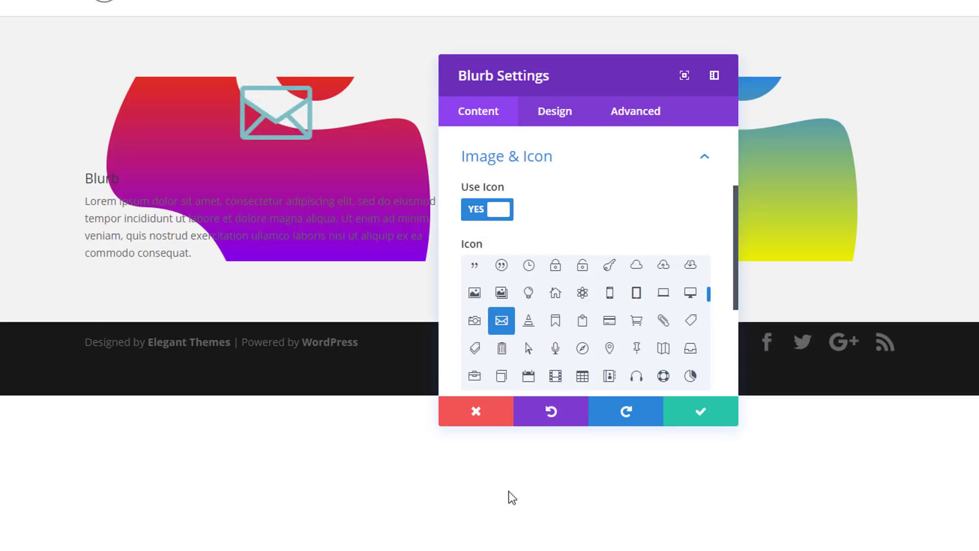
Give the blurb a 95% opaque white background, rgba(255,255,255,0.95)
scroll(568, 312, "down", 8)
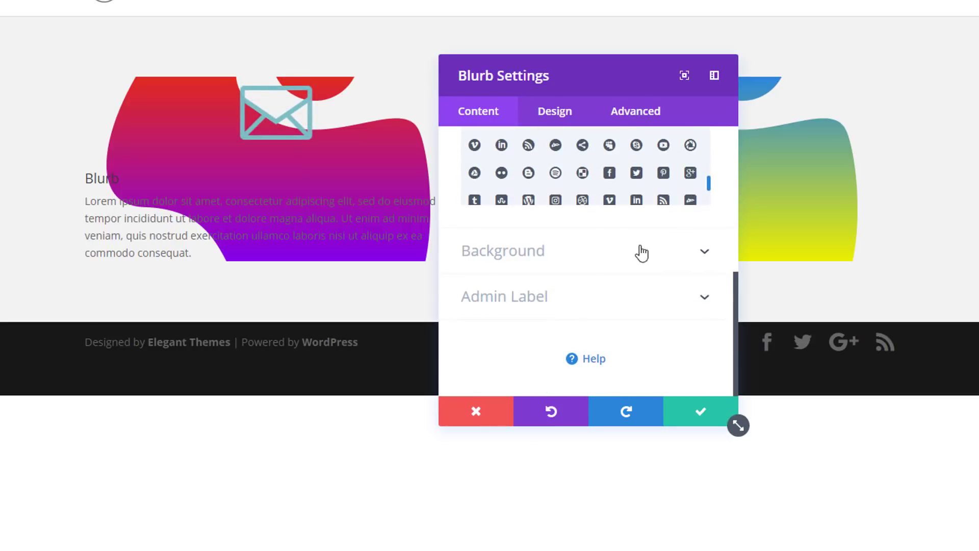
left_click(616, 266)
left_click(540, 292)
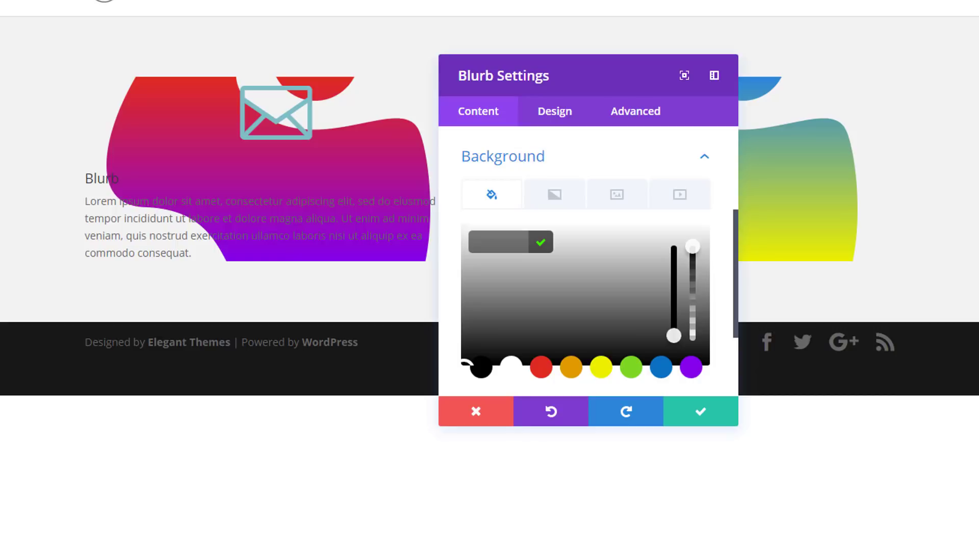
type("rgba(255,255,255,0.95)")
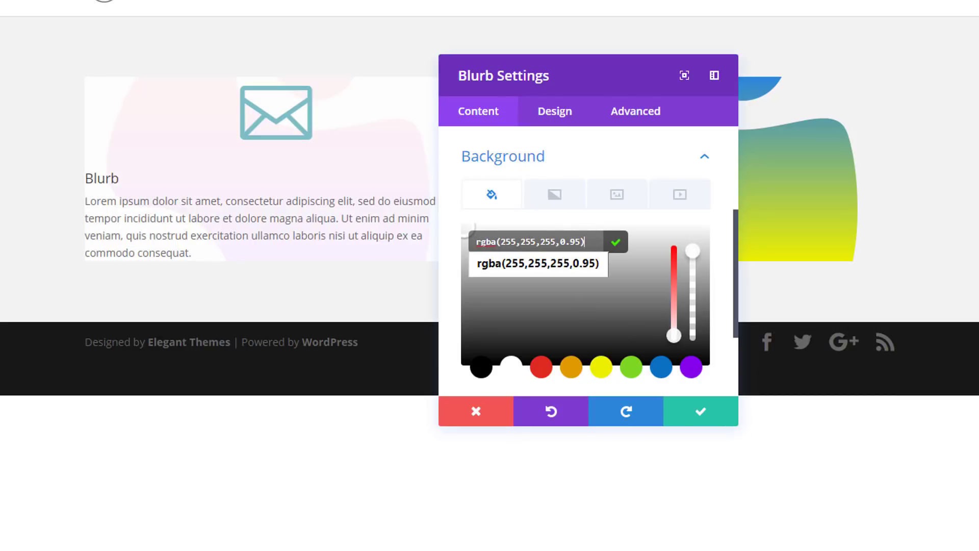
Style the envelope icon red #e02b20 with a custom 46px font size
left_click(549, 116)
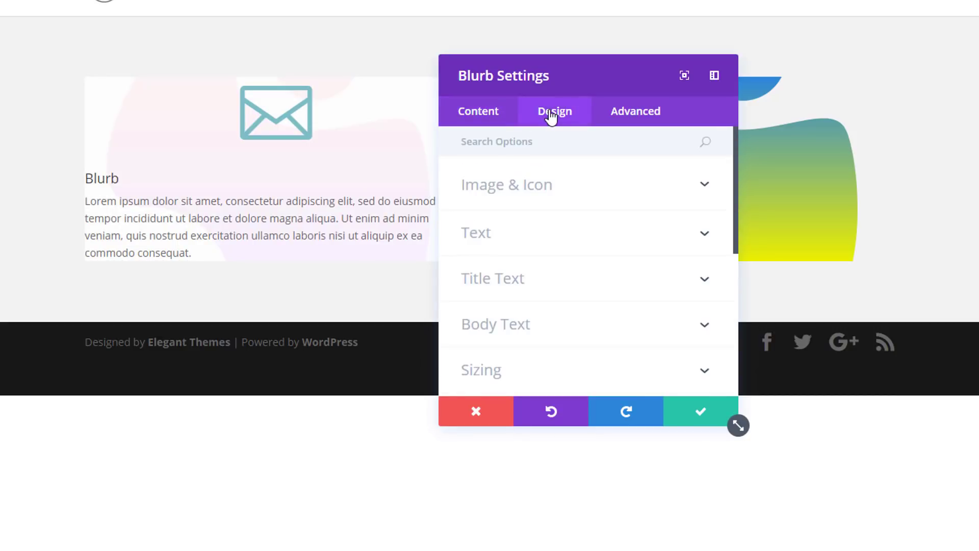
left_click(554, 187)
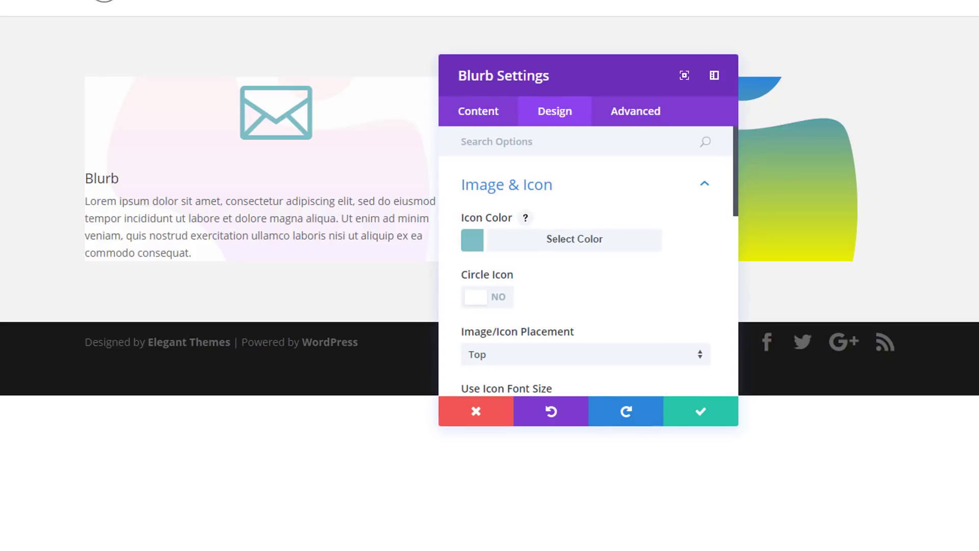
left_click(550, 245)
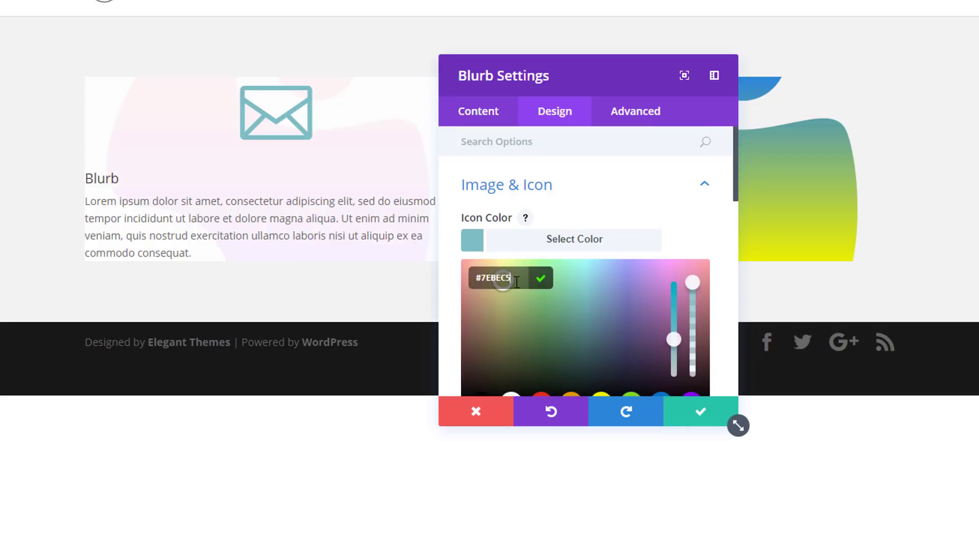
type("#e02b20")
scroll(517, 282, "down", 4)
scroll(523, 284, "down", 2)
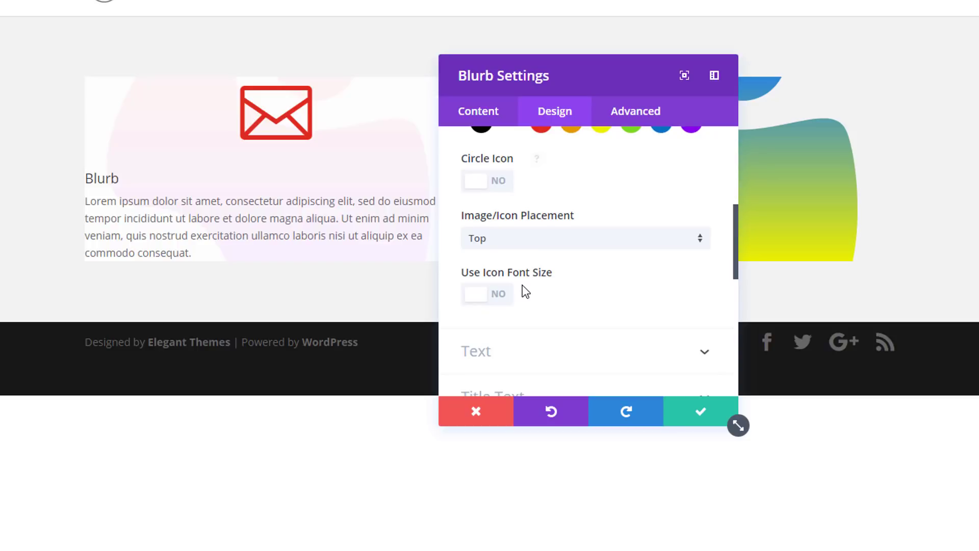
left_click(488, 293)
scroll(489, 295, "down", 3)
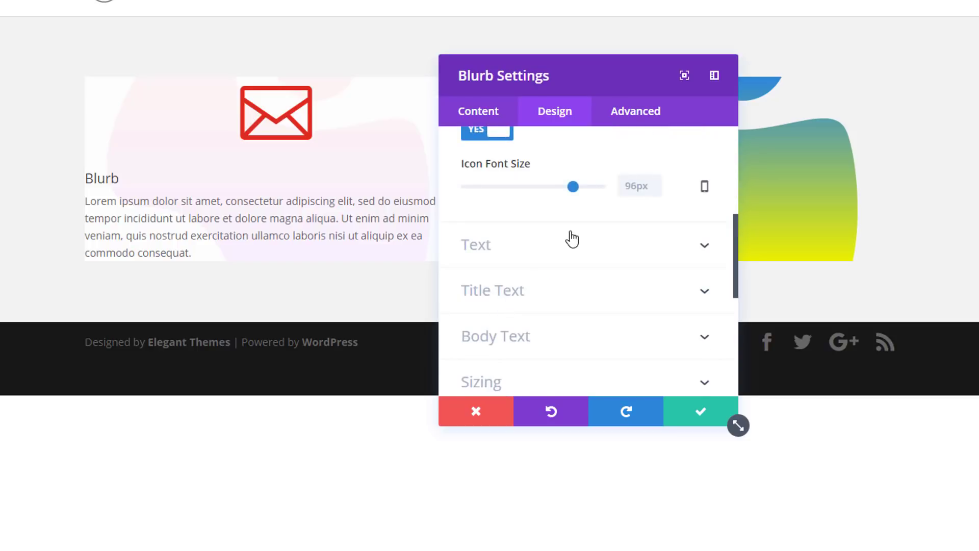
left_click_drag(572, 187, 519, 190)
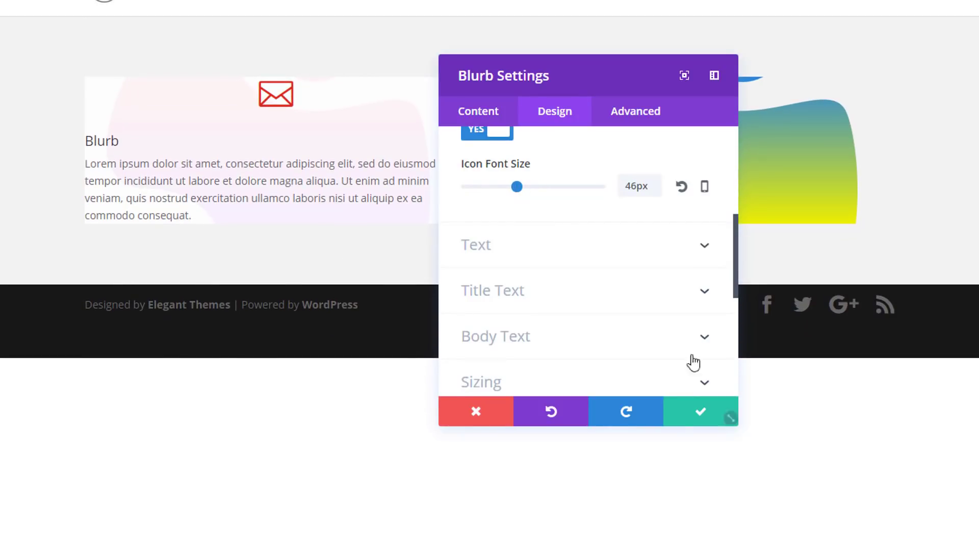
left_click(513, 245)
Centre the blurb's text, set its width to 70%, and centre-align the module
left_click(545, 277)
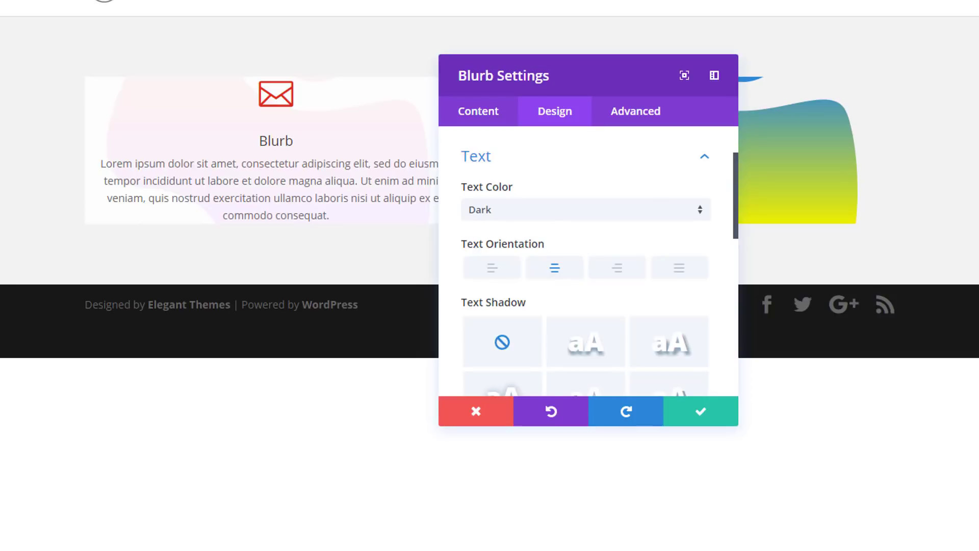
scroll(610, 317, "down", 8)
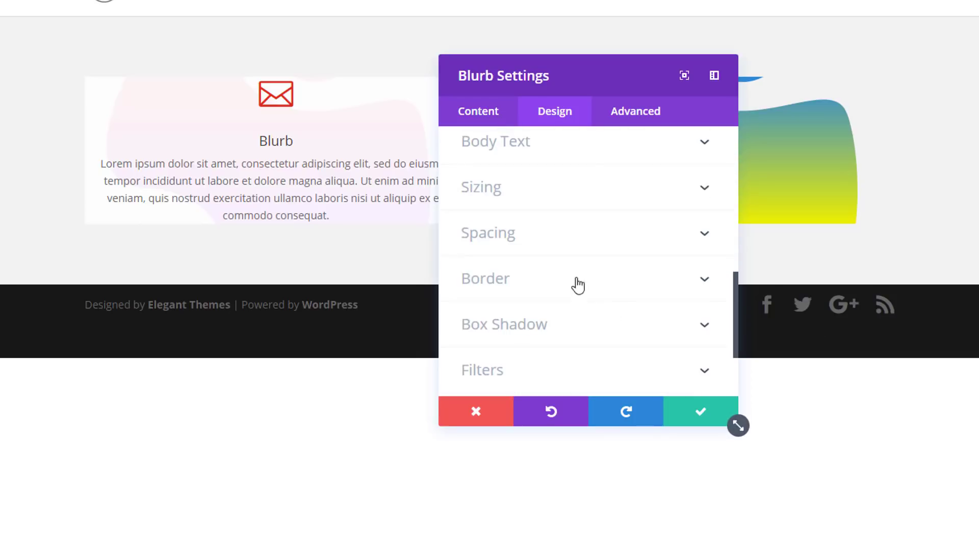
left_click(564, 188)
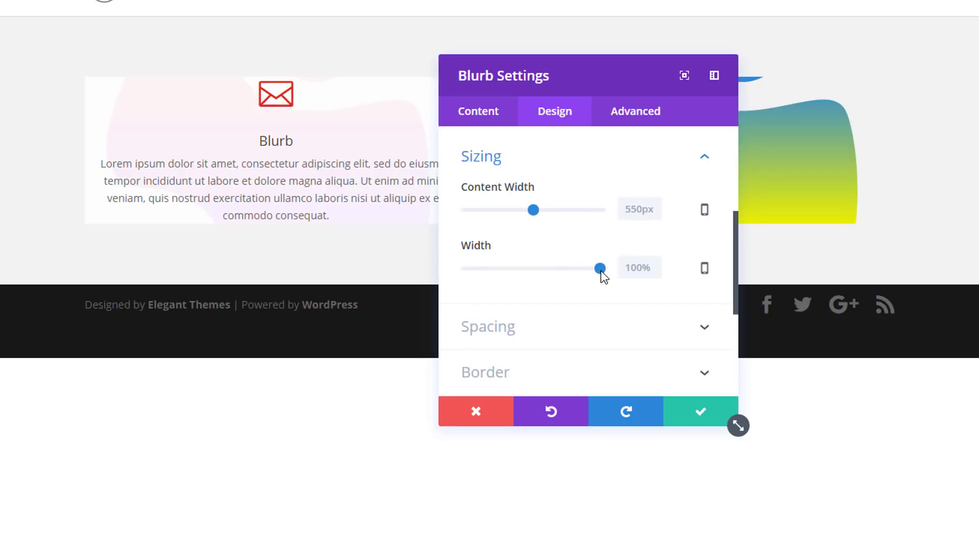
left_click_drag(600, 271, 561, 268)
left_click(591, 326)
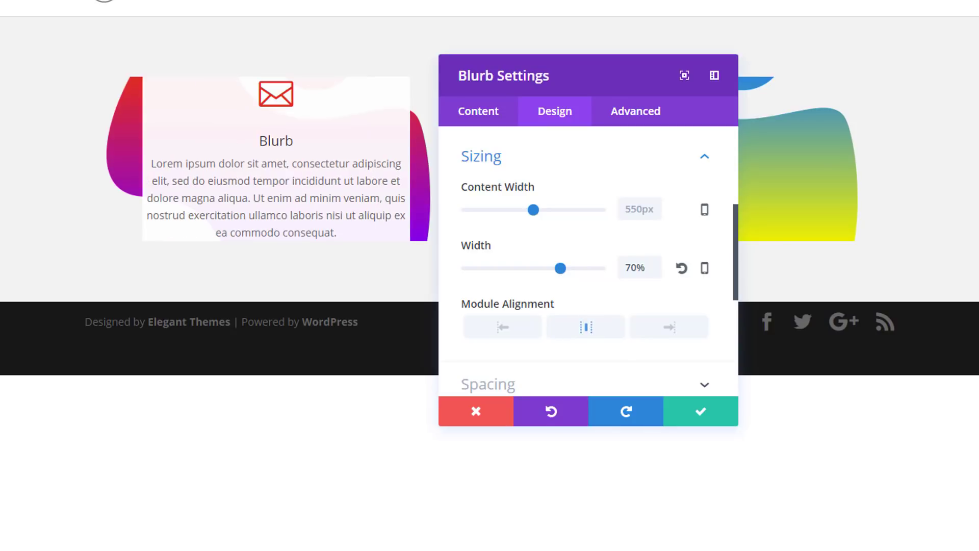
scroll(570, 182, "down", 5)
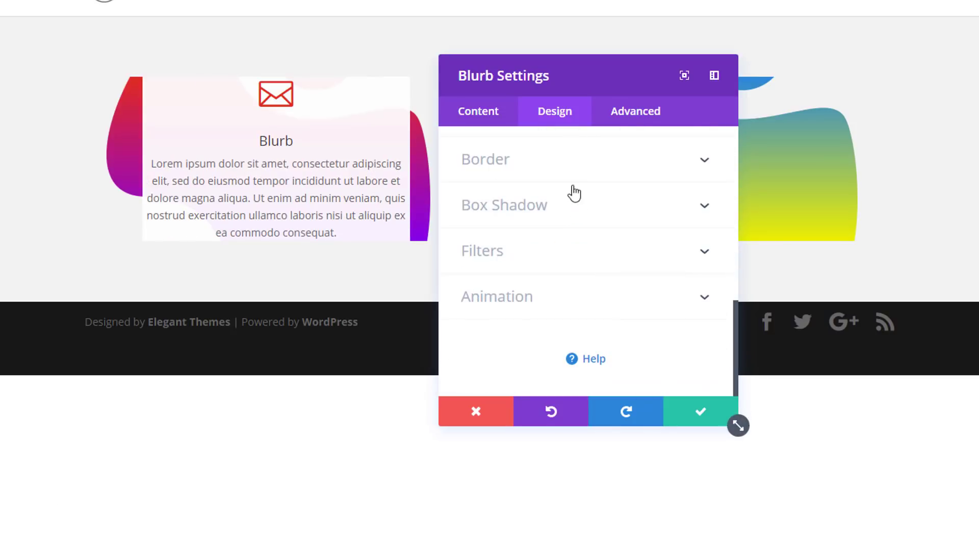
scroll(563, 181, "up", 2)
Set the blurb's top and bottom margins to 100px
left_click(556, 225)
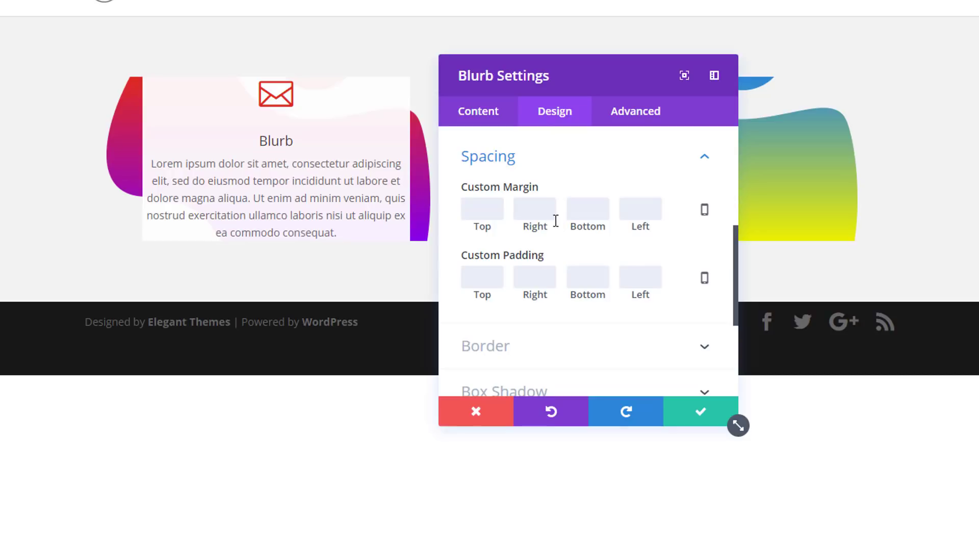
left_click(494, 212)
type("100")
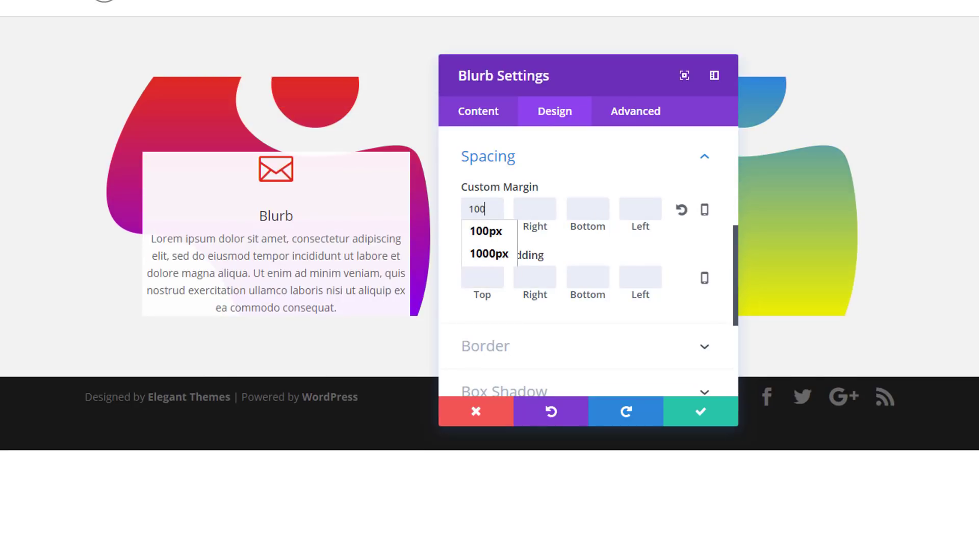
type("100")
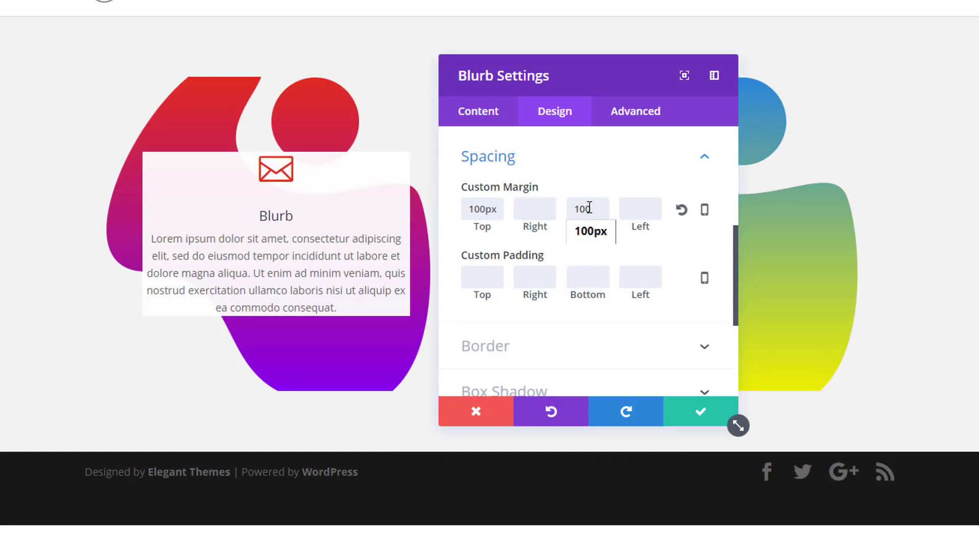
Give the blurb 50px padding on the top, bottom, right and left
left_click(478, 278)
type("50")
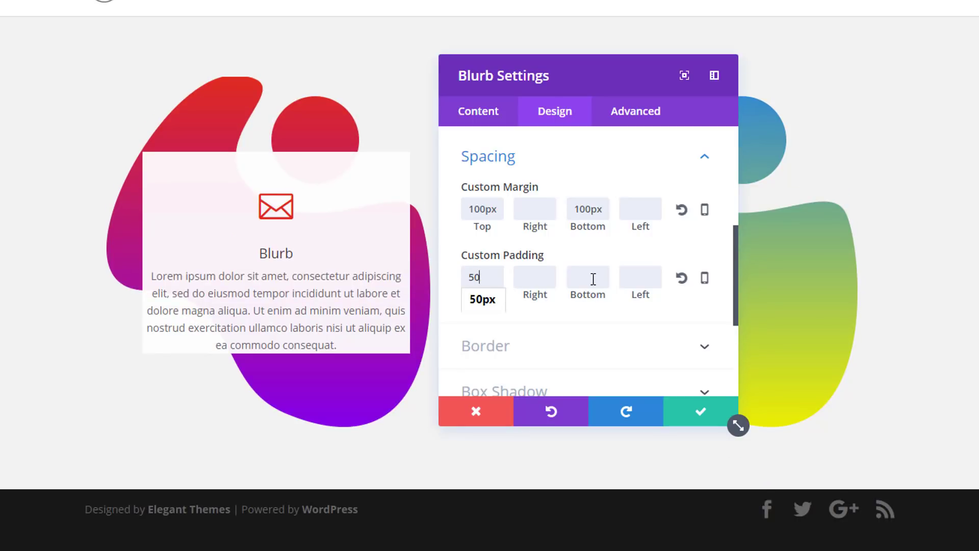
left_click(593, 279)
type("50")
left_click(543, 273)
type("50")
left_click(648, 280)
type("50")
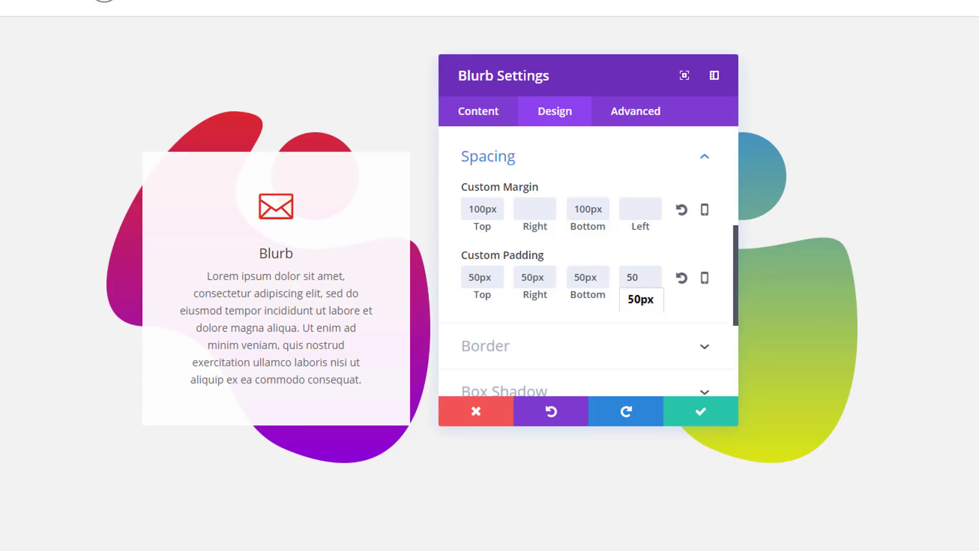
Round the card's corners to 10px and give it a 5px white top border
left_click(537, 346)
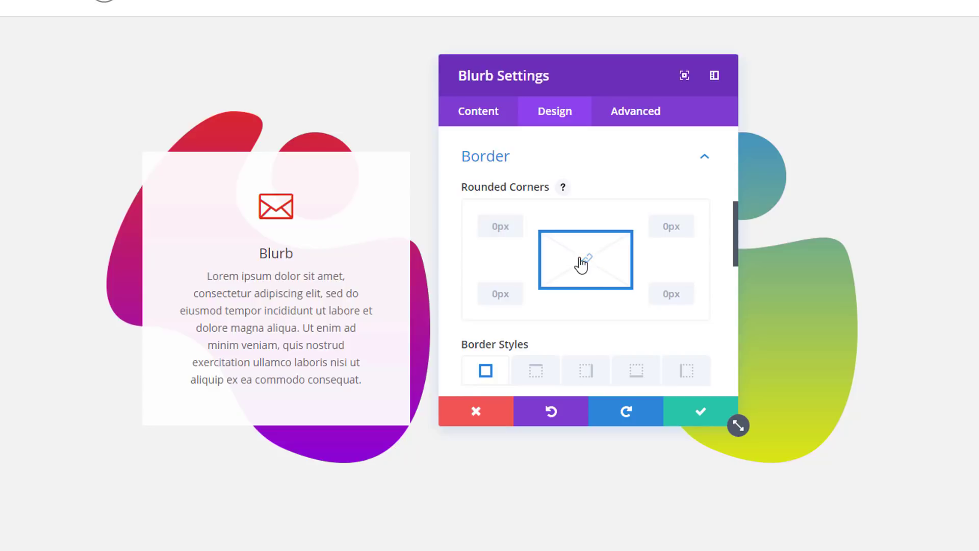
left_click(507, 234)
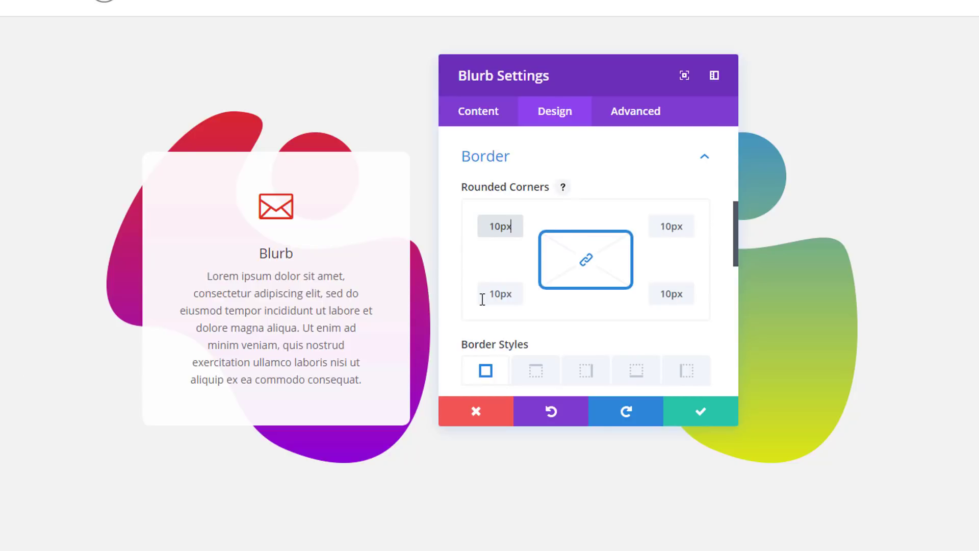
scroll(510, 293, "down", 2)
left_click(535, 287)
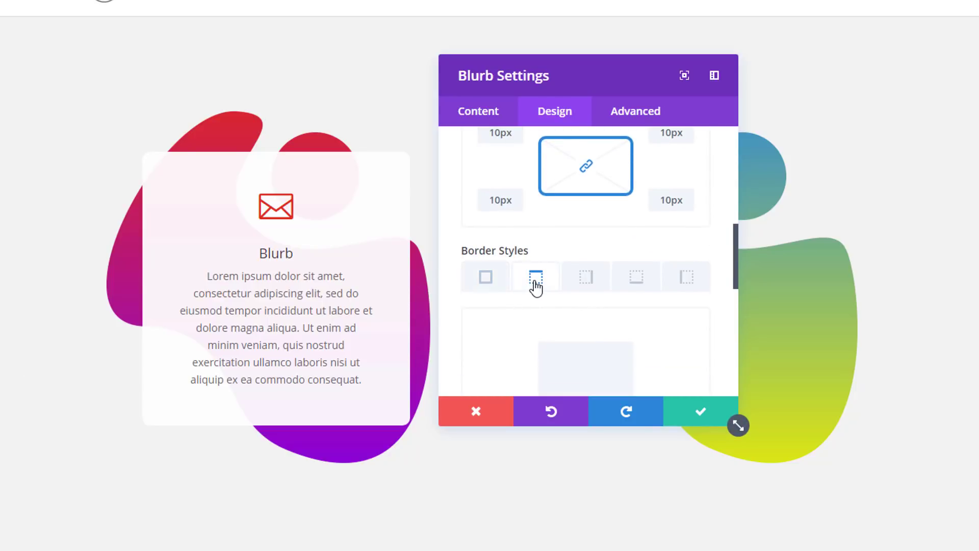
scroll(536, 287, "down", 2)
scroll(523, 307, "down", 2)
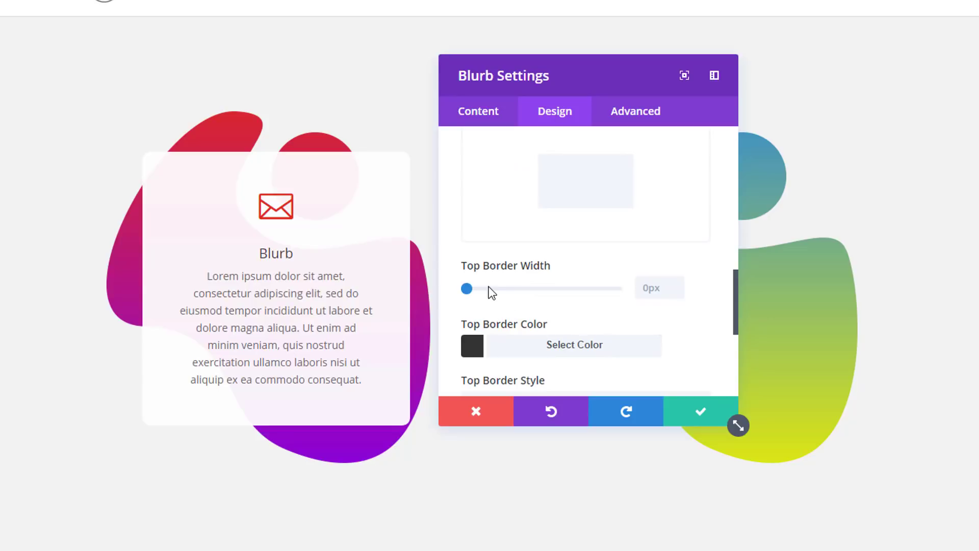
left_click_drag(468, 289, 483, 290)
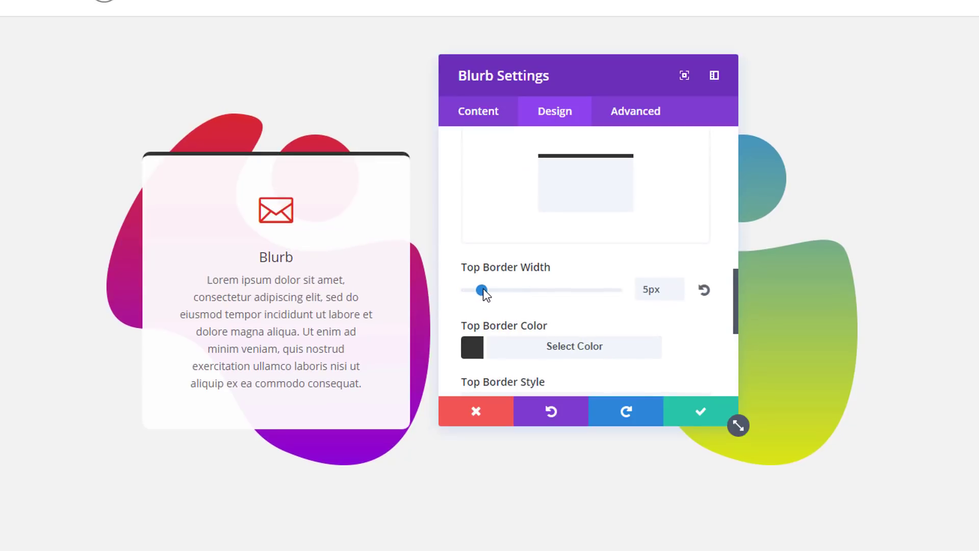
left_click(498, 346)
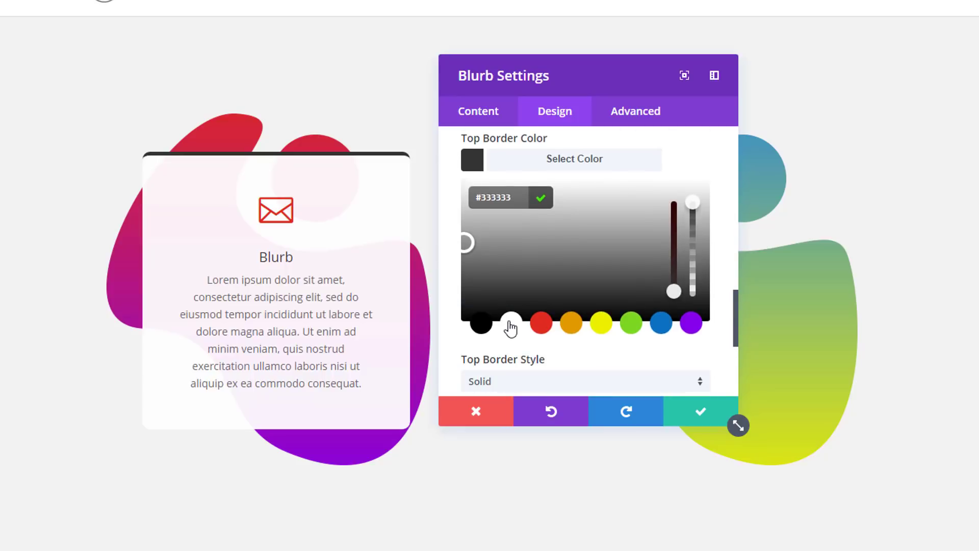
left_click(511, 323)
scroll(536, 285, "up", 5)
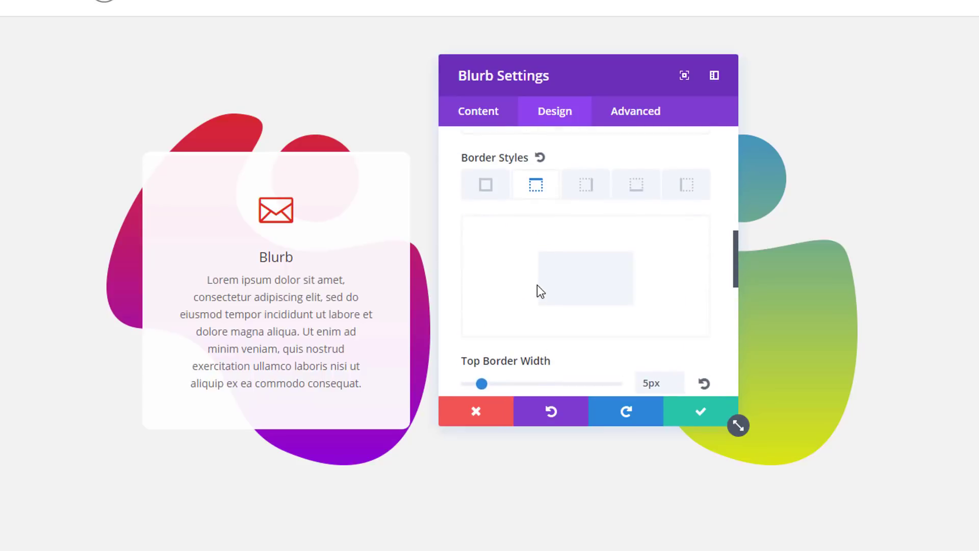
Add a matching 5px white bottom border to the card
left_click(639, 185)
scroll(496, 300, "down", 2)
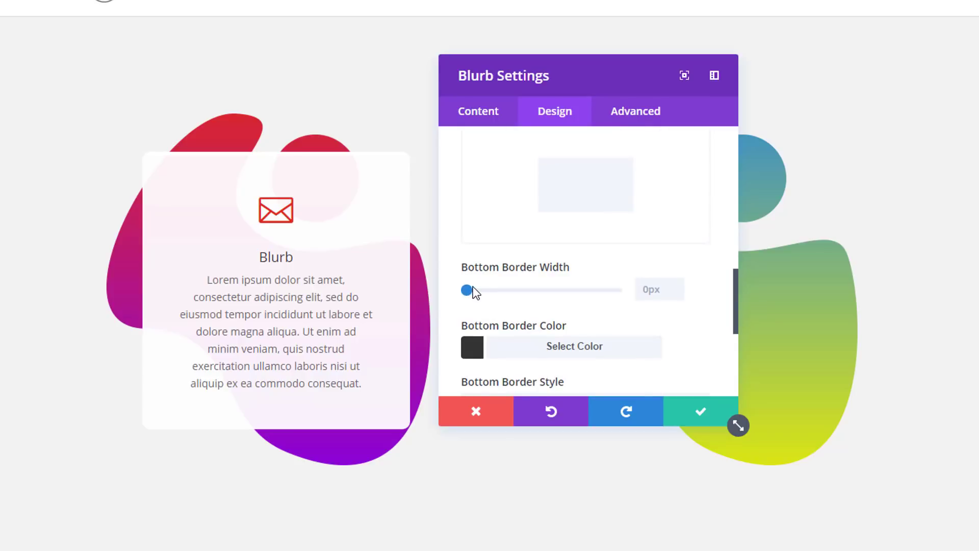
left_click_drag(474, 294, 484, 295)
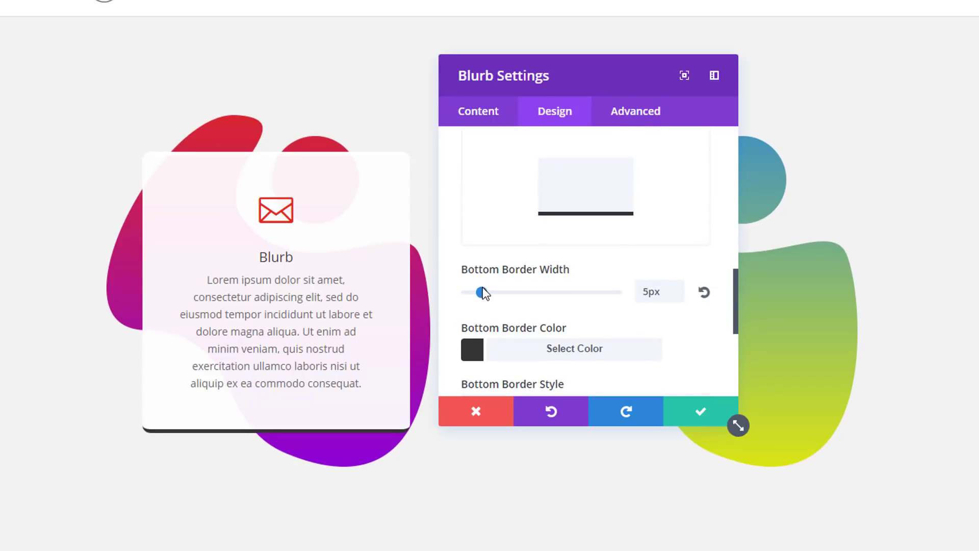
left_click(516, 353)
scroll(519, 346, "down", 4)
left_click(514, 329)
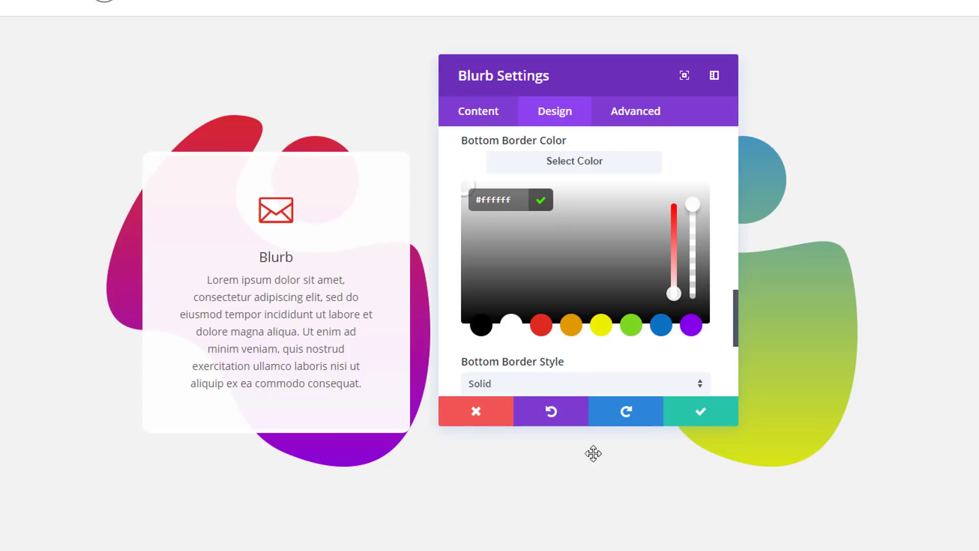
scroll(570, 336, "down", 2)
scroll(570, 336, "down", 3)
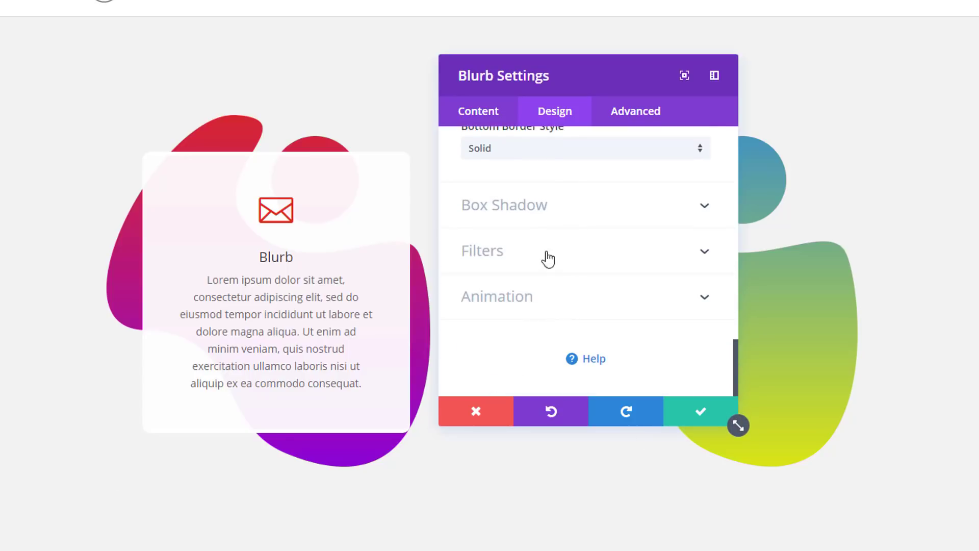
left_click(542, 213)
Apply the soft drop-shadow preset and set its colour to rgba(0,0,0,0.3)
left_click(544, 229)
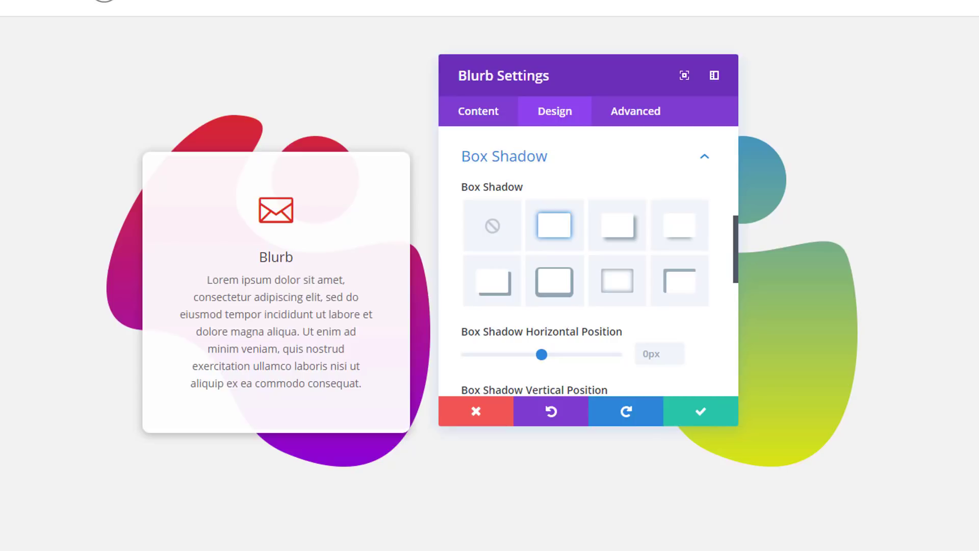
scroll(540, 316, "down", 5)
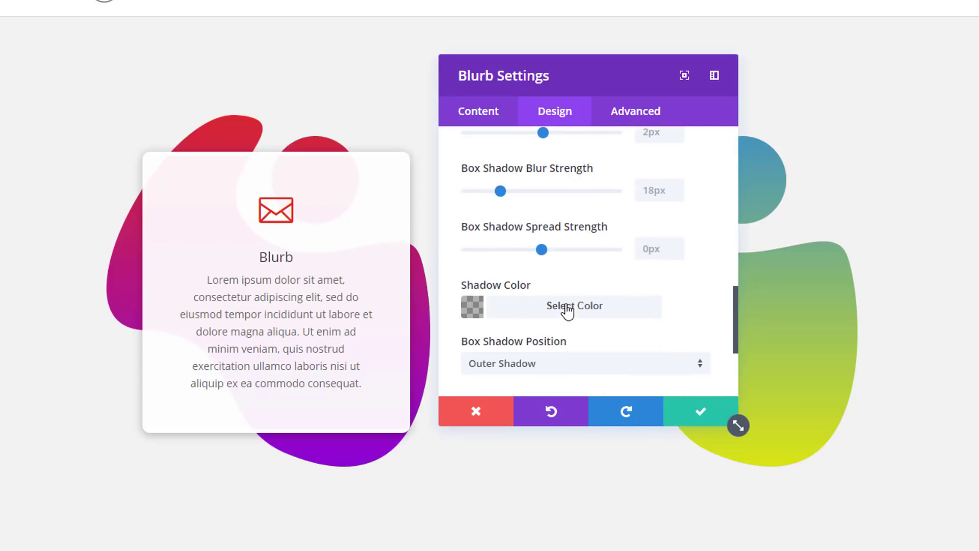
left_click(545, 315)
left_click_drag(552, 343, 494, 337)
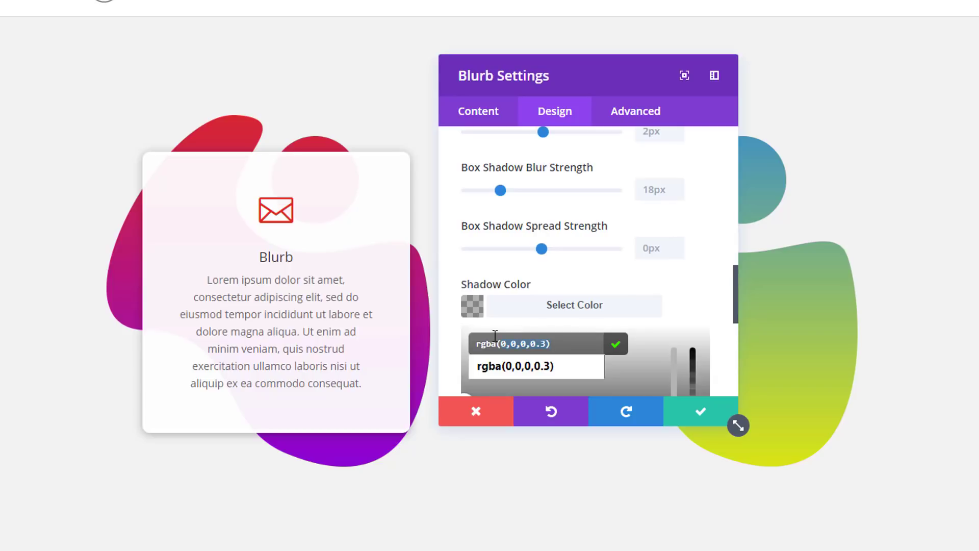
scroll(592, 275, "up", 2)
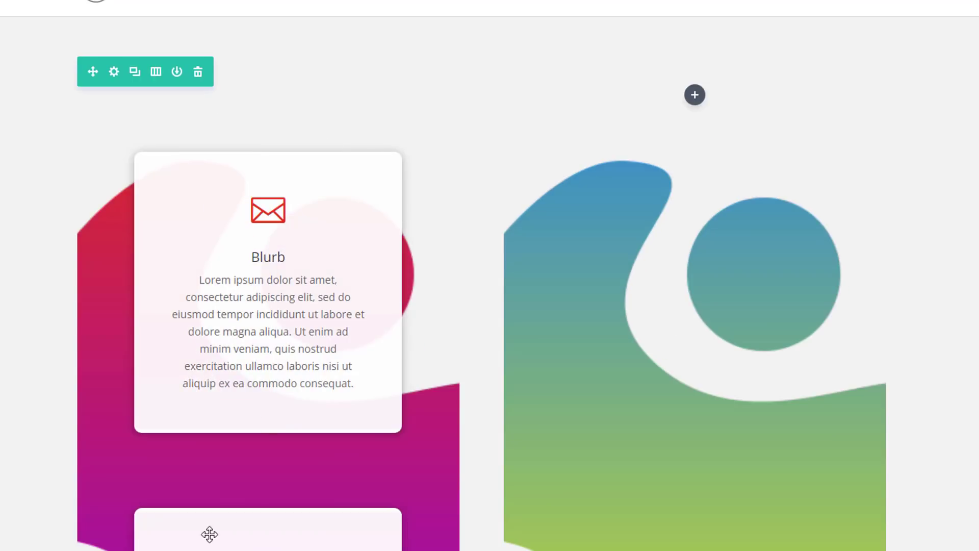
Move the copied blurb into the right column and give it the pencil-in-square icon
mouse_move(210, 545)
left_click_drag(224, 547, 733, 186)
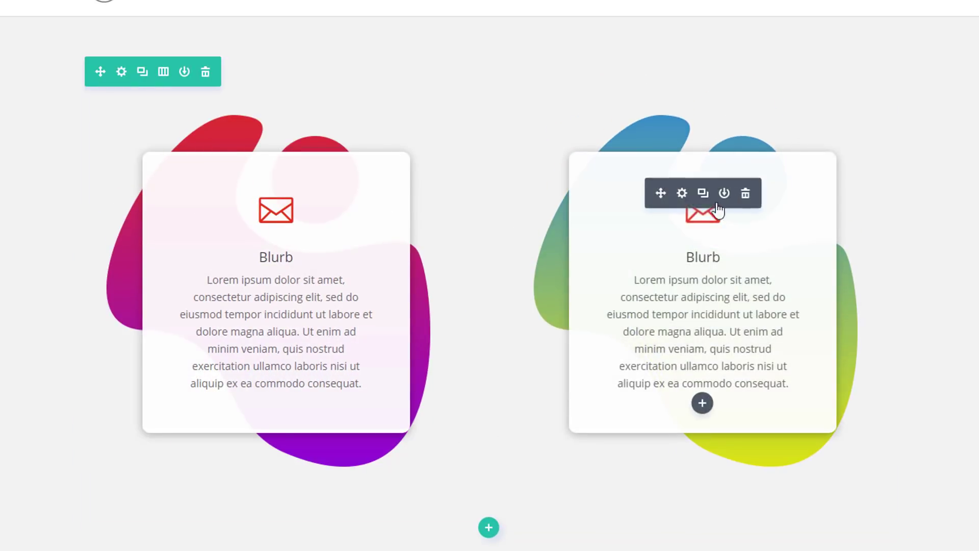
left_click(681, 194)
scroll(601, 246, "down", 5)
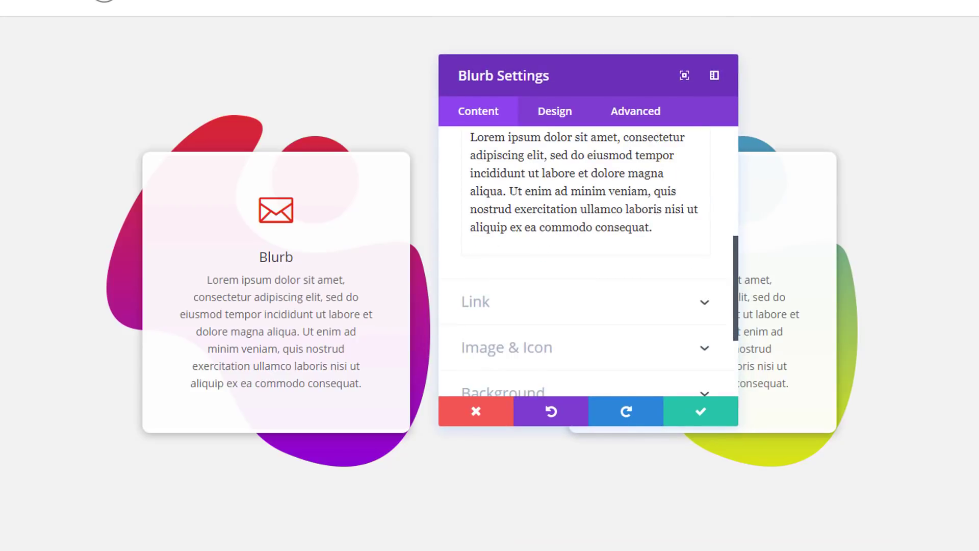
left_click(632, 360)
scroll(627, 313, "down", 5)
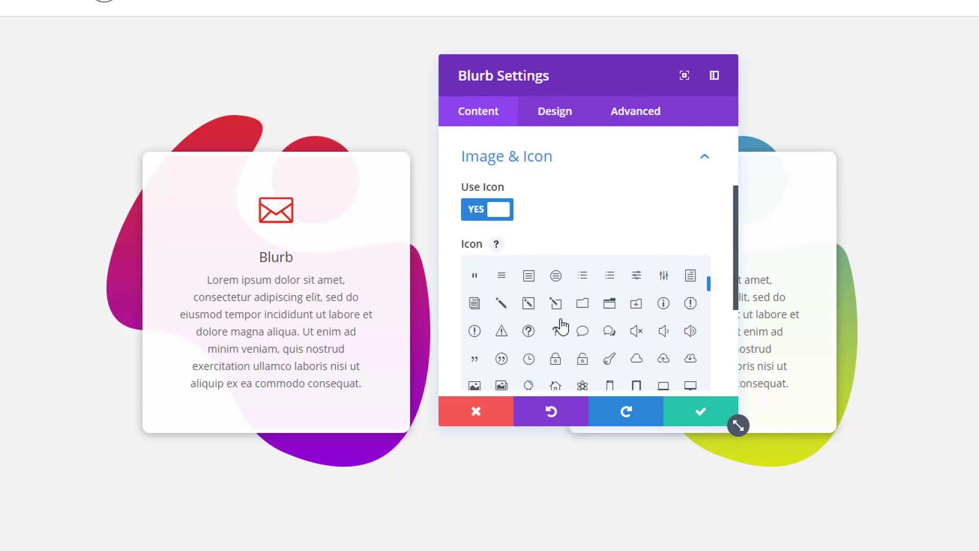
left_click(528, 303)
left_click_drag(600, 79, 870, 118)
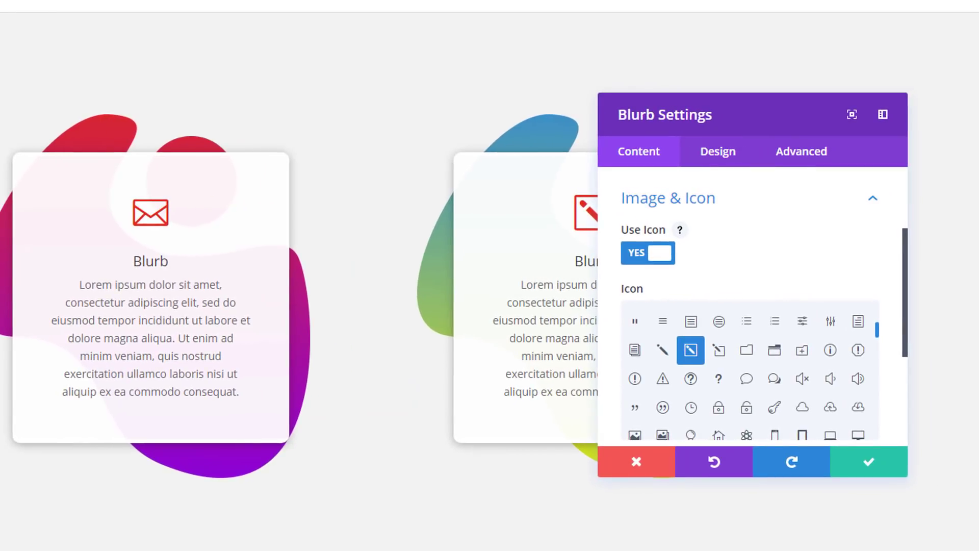
Colour the pencil icon blue #2b87da and save the blurb
left_click(704, 156)
left_click(697, 225)
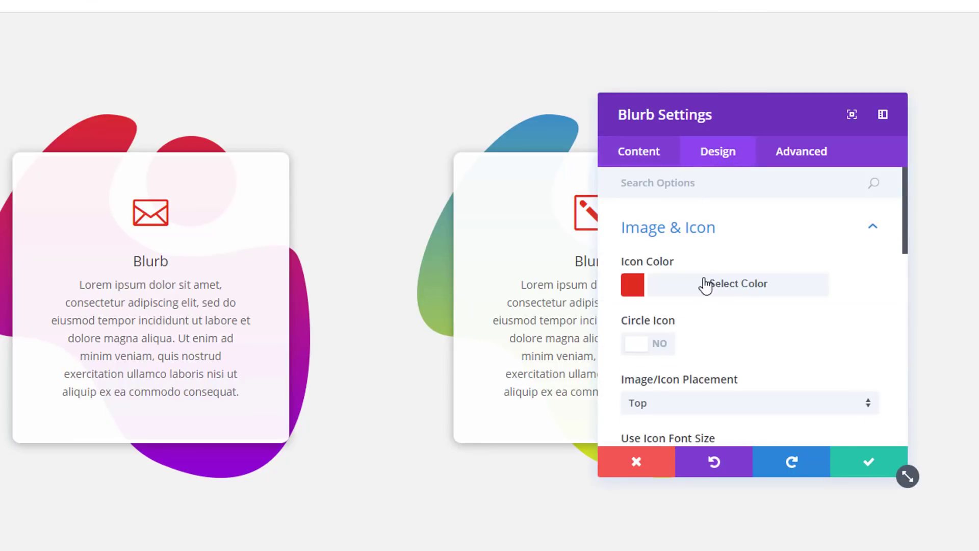
left_click(703, 283)
key("ctrl+a")
type("#2b87da")
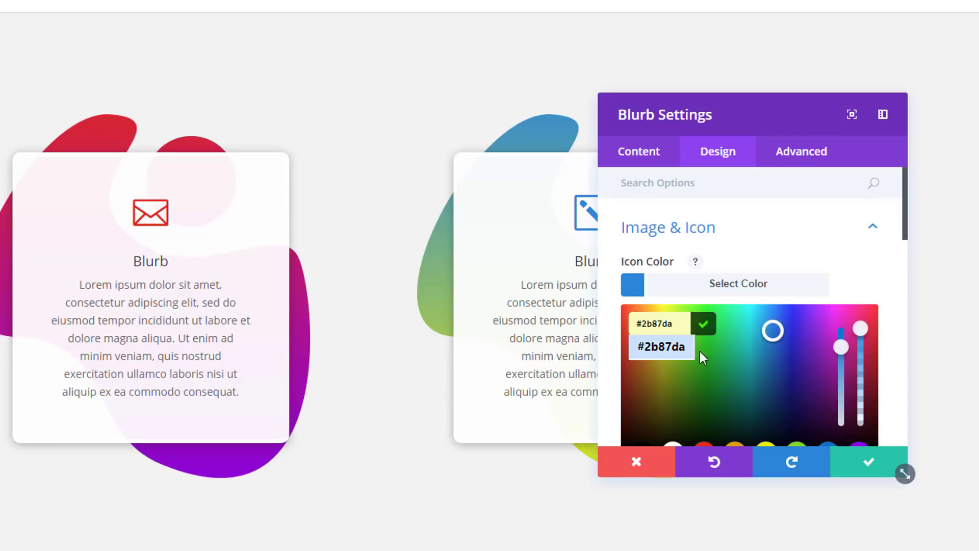
left_click(862, 268)
left_click(861, 461)
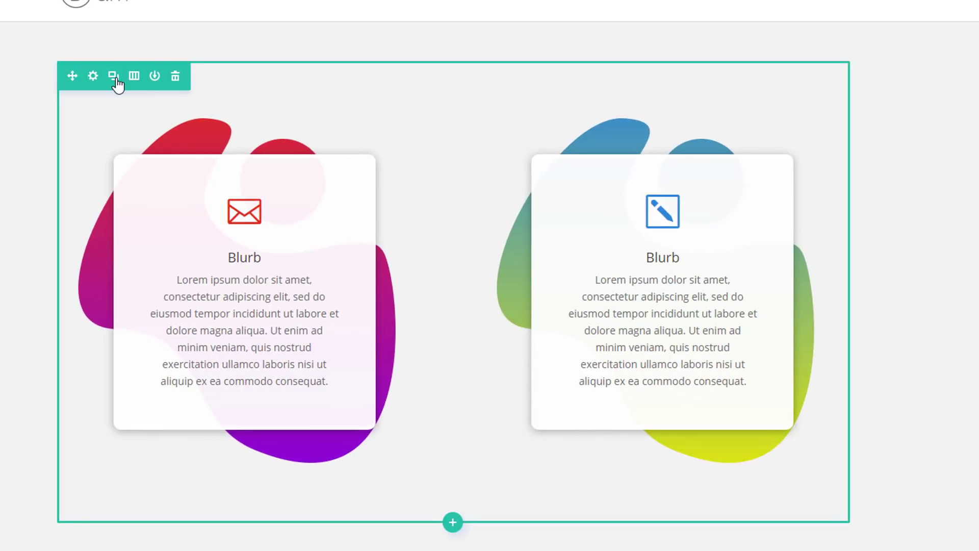
Duplicate the two-blurb row and give both its columns the fourth blob image as background
left_click(113, 76)
scroll(347, 255, "down", 5)
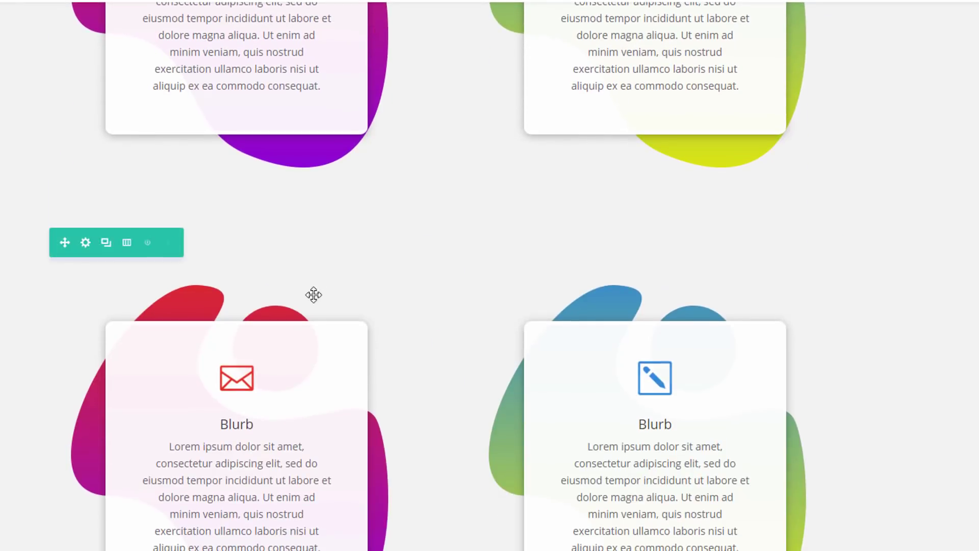
left_click(86, 243)
left_click(723, 228)
scroll(474, 278, "down", 3)
left_click(822, 275)
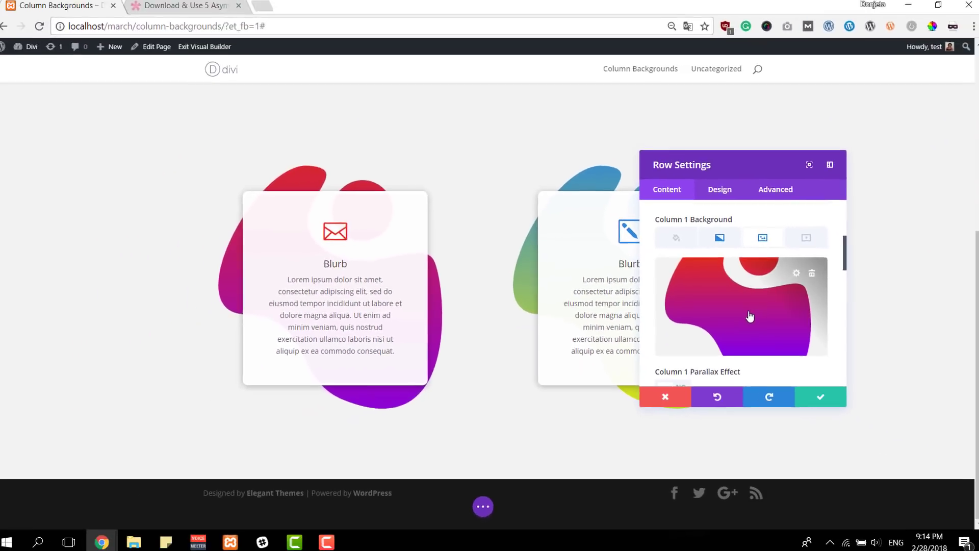
left_click(749, 317)
left_click(396, 184)
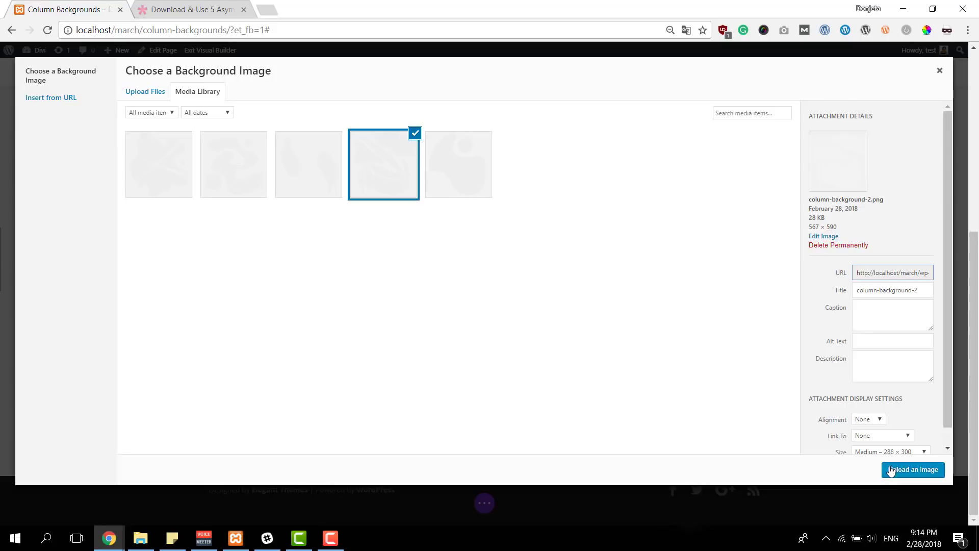
left_click(891, 471)
scroll(773, 345, "down", 3)
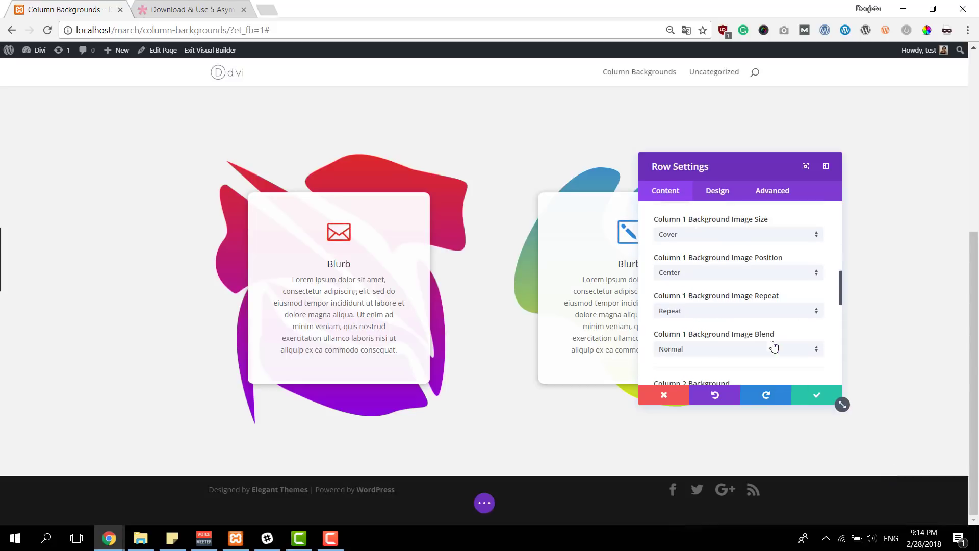
scroll(774, 344, "down", 2)
left_click(765, 312)
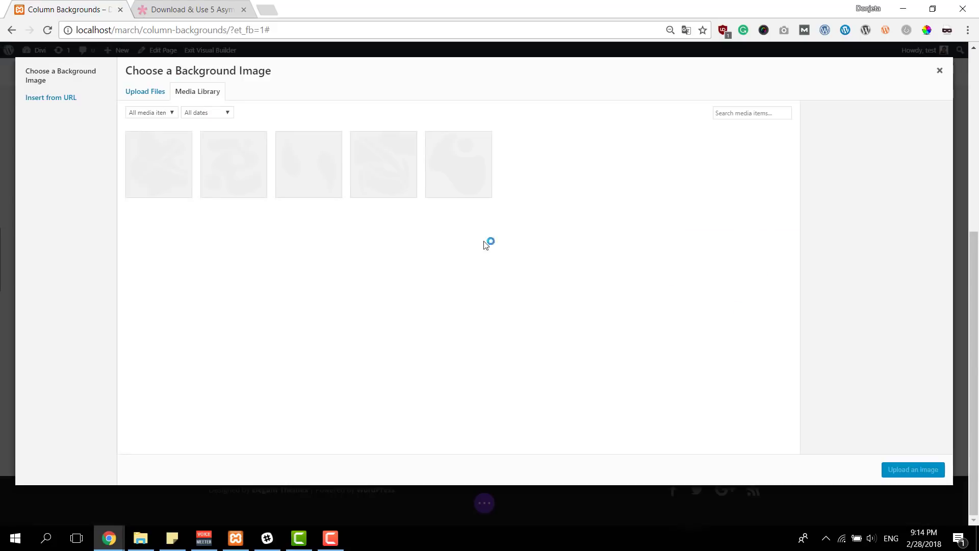
left_click(913, 469)
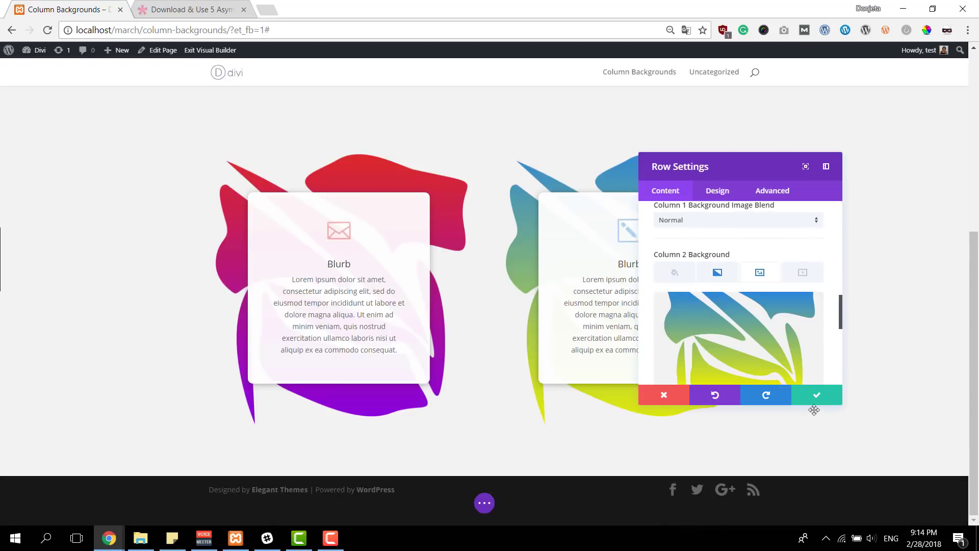
left_click(814, 400)
Duplicate that row and switch both column backgrounds to column-background-3.png, then save
left_click(248, 139)
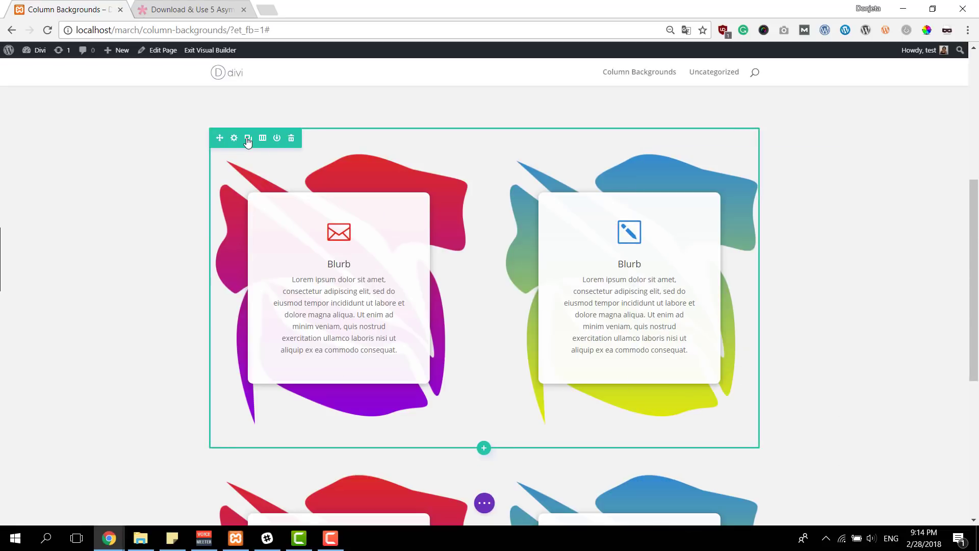
scroll(245, 140, "down", 6)
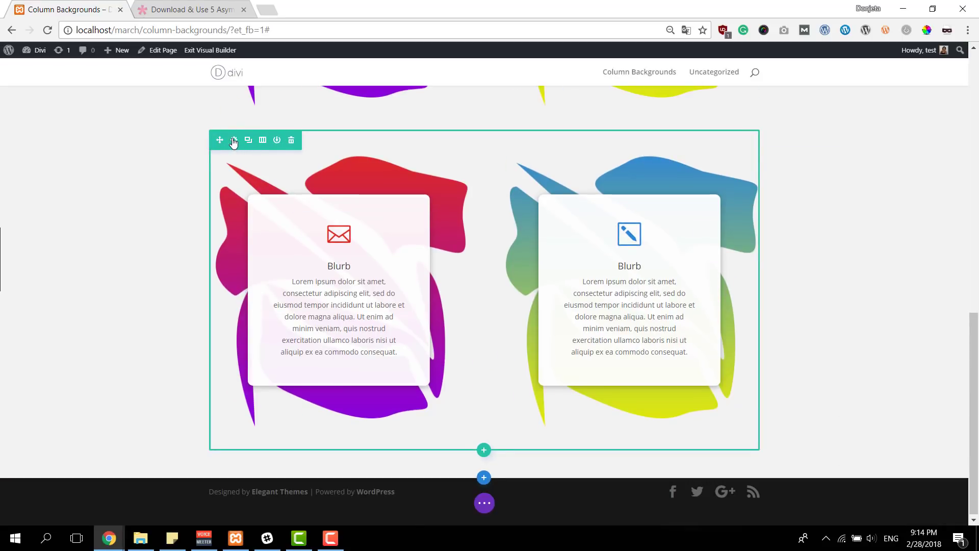
left_click(234, 140)
left_click(737, 239)
scroll(737, 258, "down", 1)
left_click(741, 313)
left_click(325, 177)
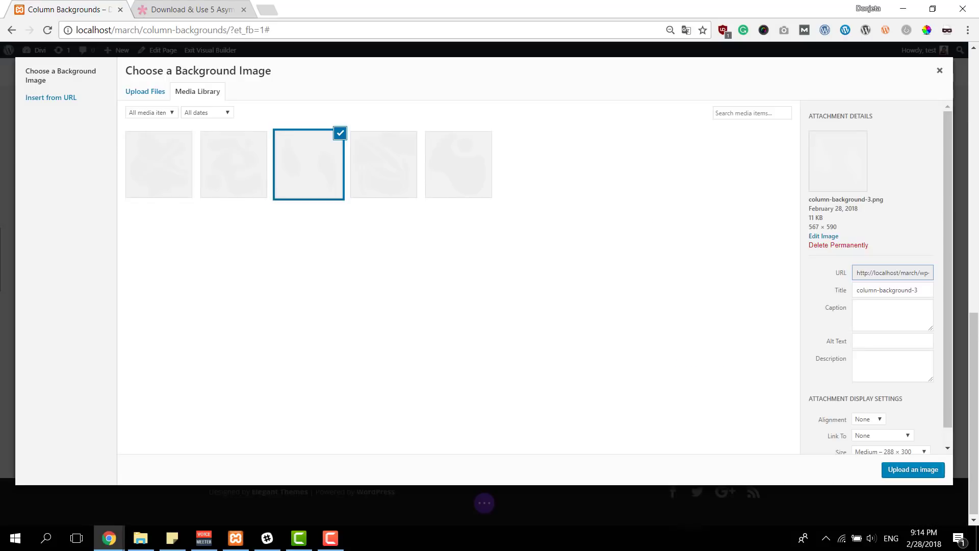
left_click(912, 470)
scroll(738, 321, "down", 4)
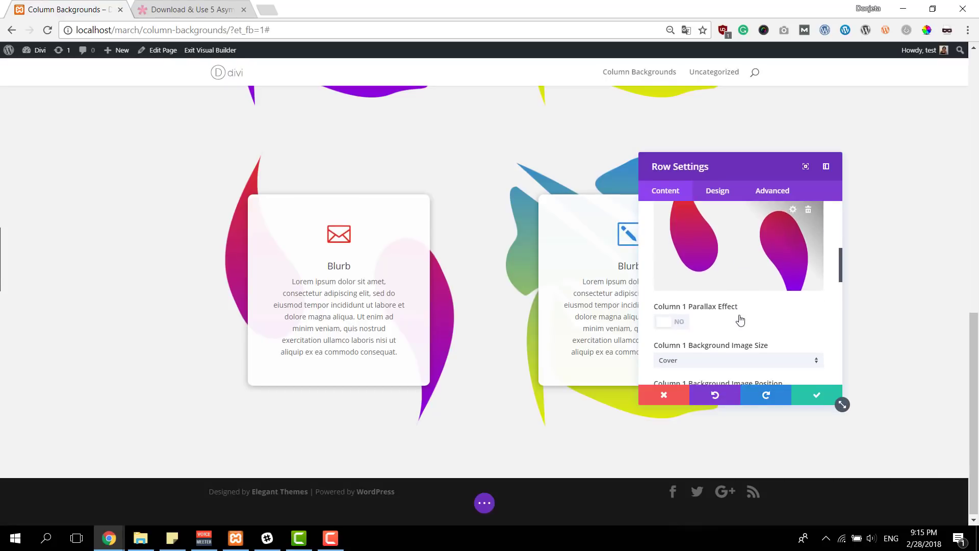
left_click(737, 323)
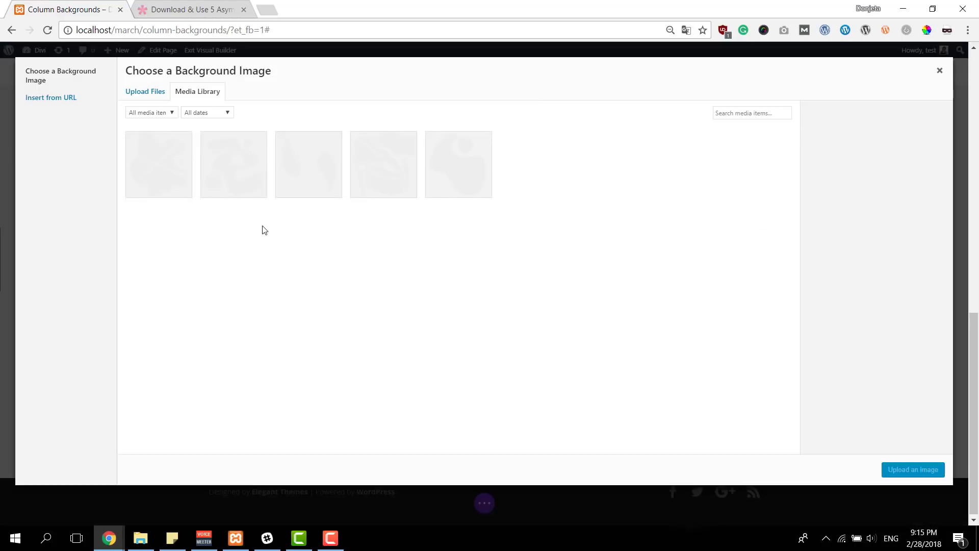
left_click(293, 175)
left_click(906, 469)
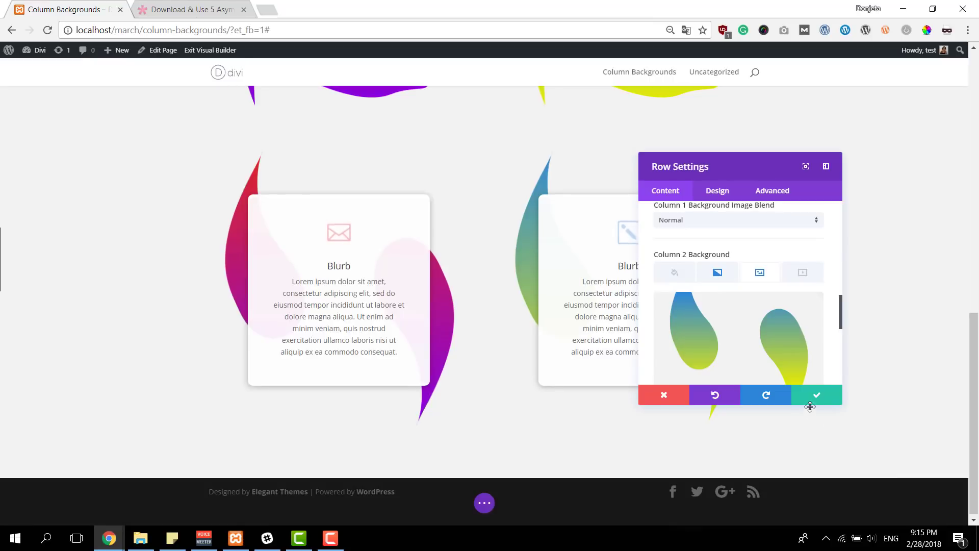
left_click(808, 394)
scroll(289, 263, "up", 5)
scroll(286, 264, "down", 3)
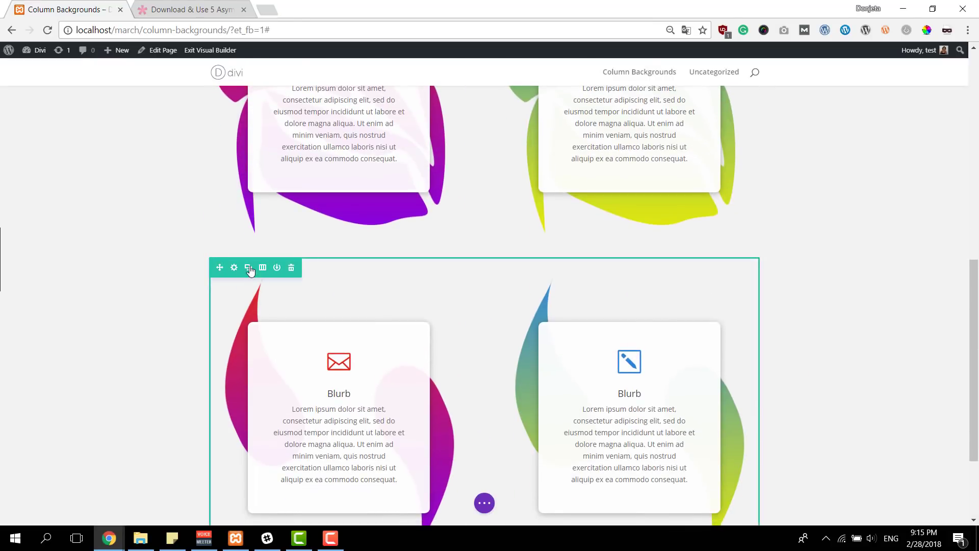
Set the next row's column 1 background image to column-background-4.png
scroll(250, 270, "down", 3)
scroll(439, 290, "up", 2)
scroll(396, 313, "down", 1)
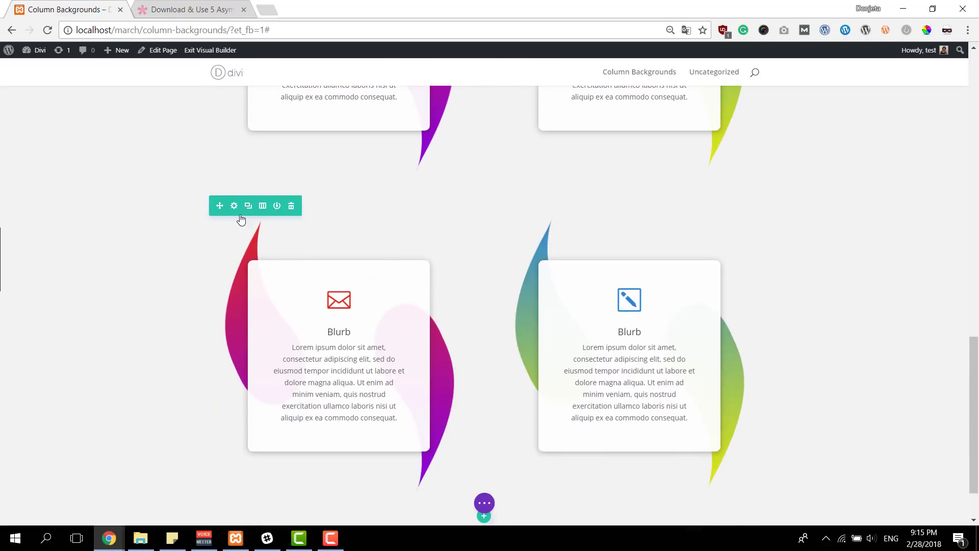
left_click(233, 207)
left_click(751, 248)
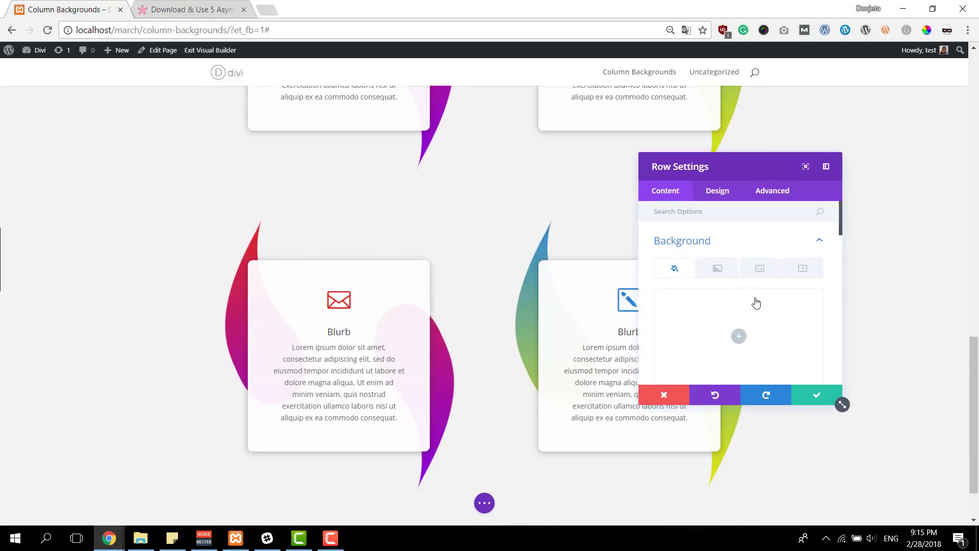
left_click(760, 268)
left_click(754, 291)
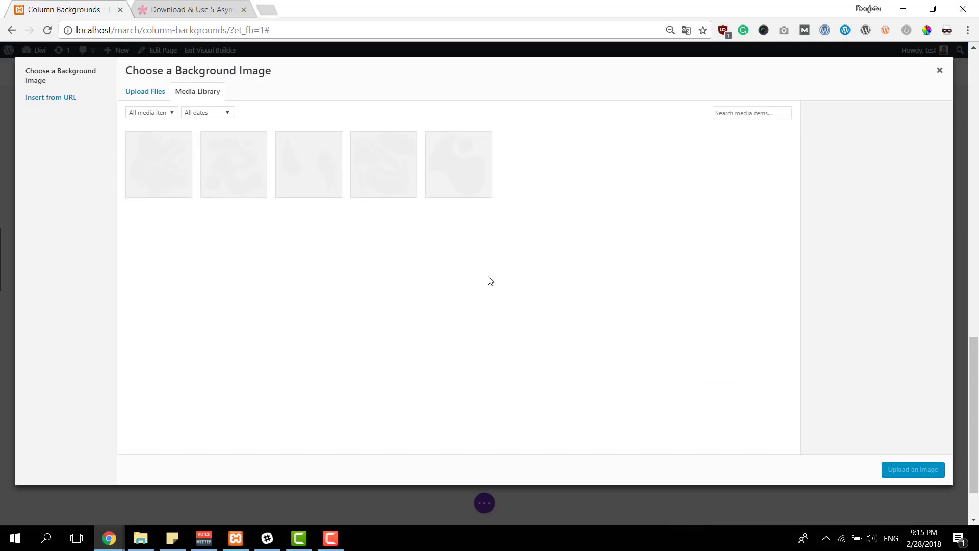
left_click(238, 198)
left_click(913, 469)
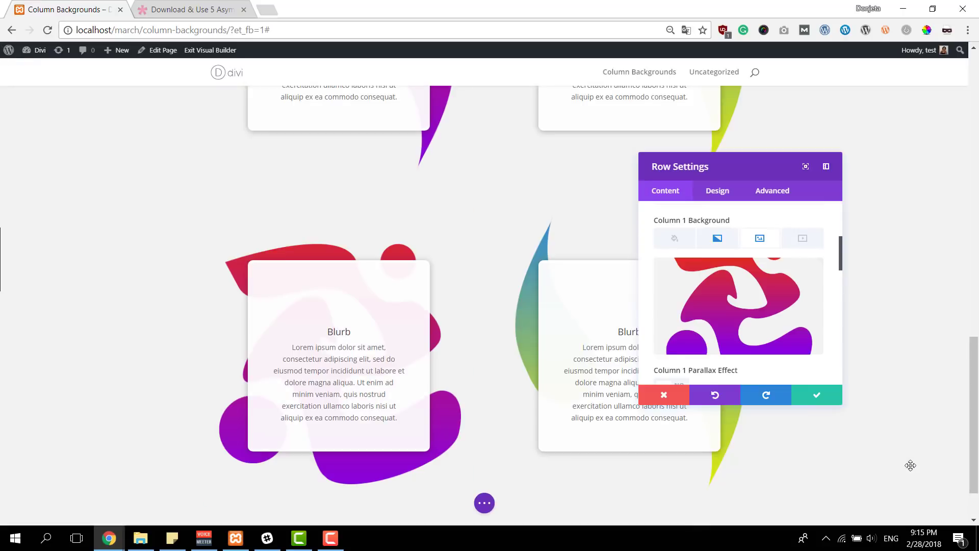
Give column 2 the same column-background-4.png image and save the row
scroll(728, 276, "down", 8)
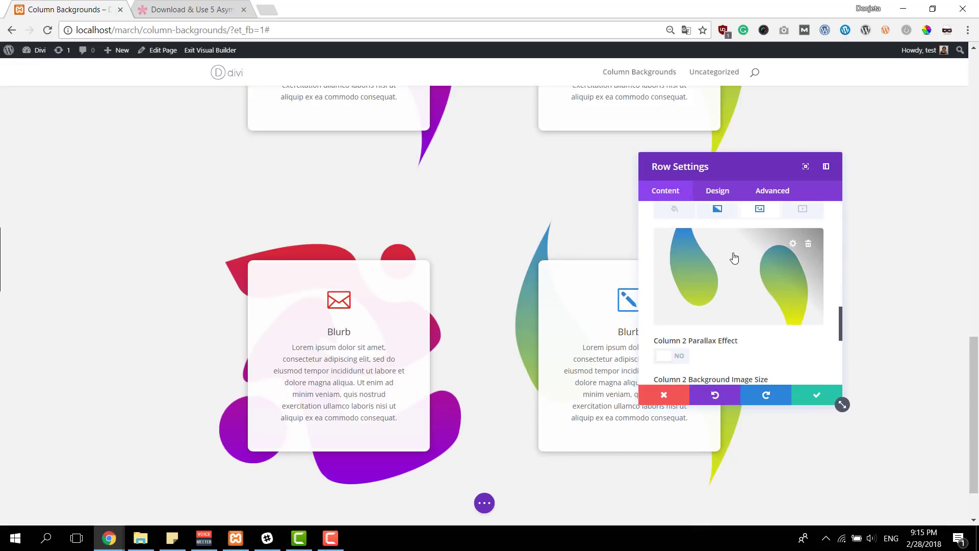
left_click(734, 258)
left_click(227, 181)
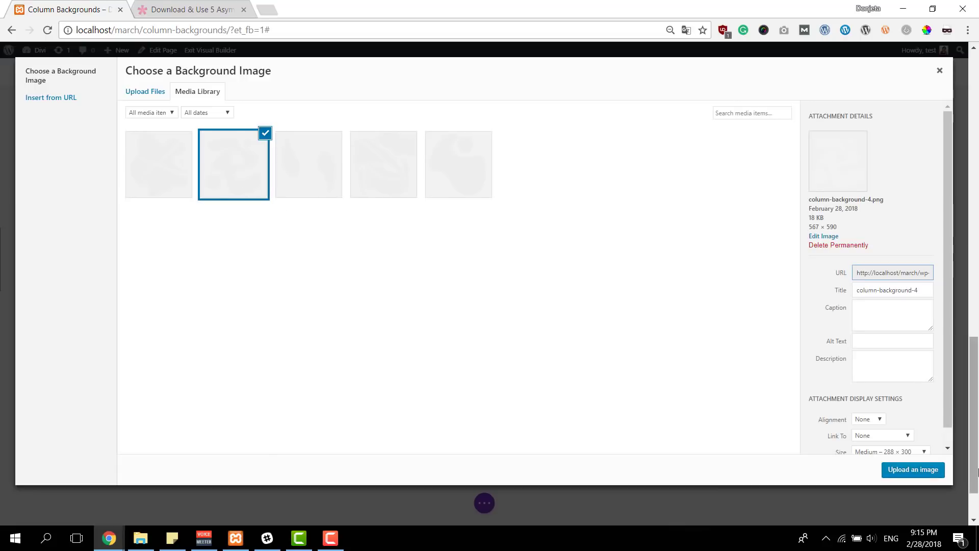
left_click(936, 470)
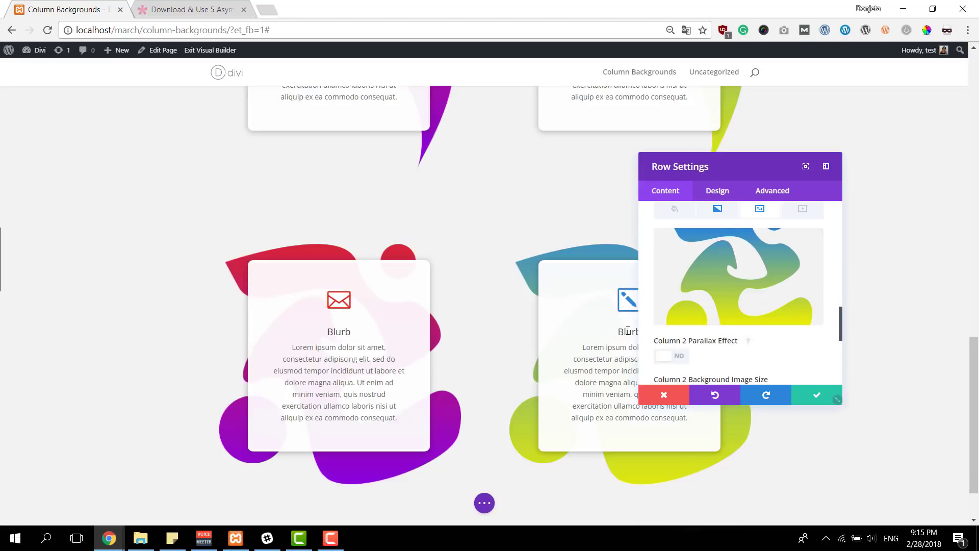
left_click(815, 395)
Set the following row's column 1 background image to column-background-5.png
mouse_move(265, 208)
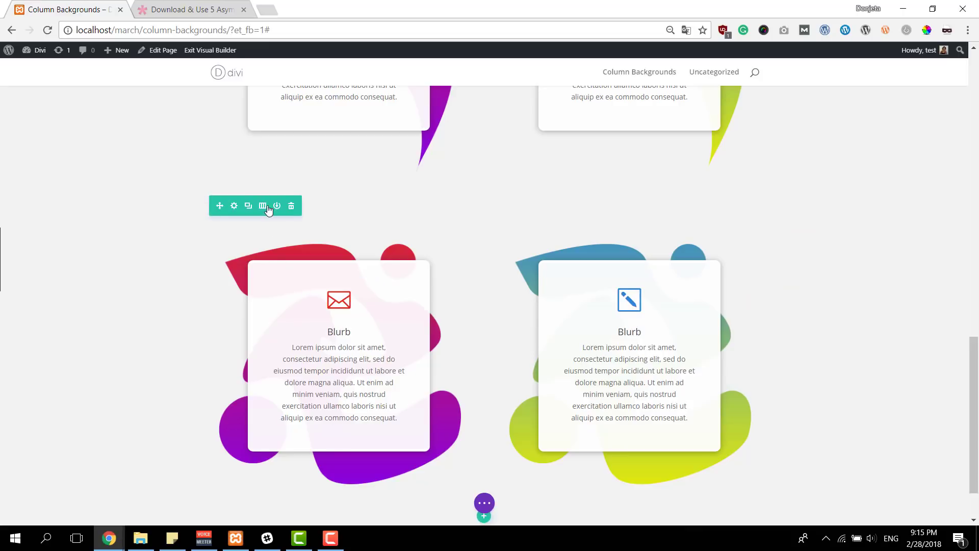
scroll(326, 234, "down", 5)
left_click(234, 272)
left_click(729, 242)
scroll(744, 285, "down", 3)
left_click(746, 304)
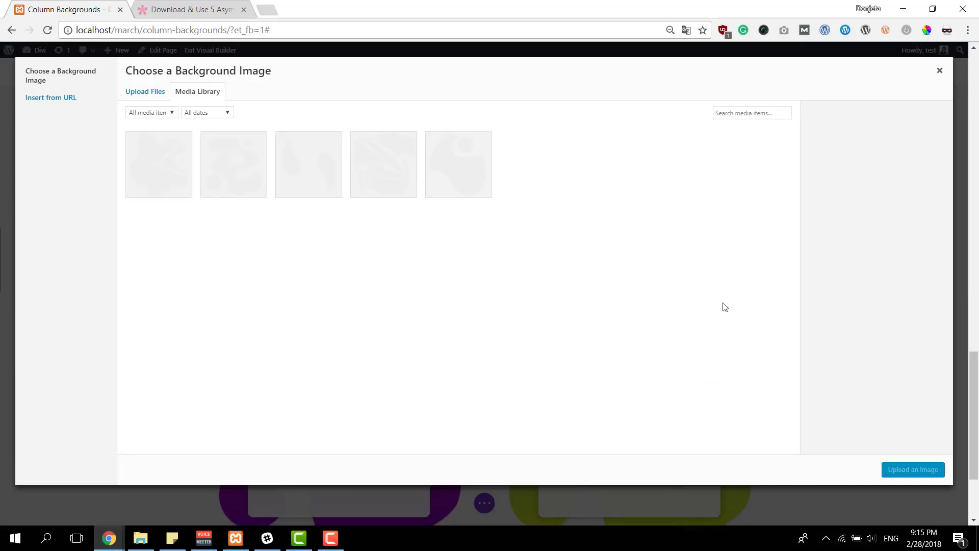
left_click(158, 190)
left_click(898, 470)
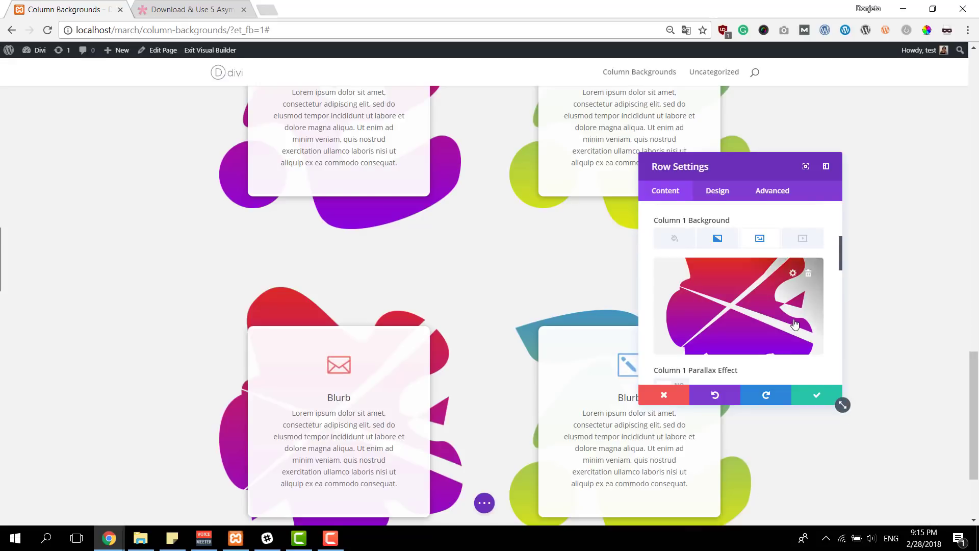
Give column 2 column-background-5.png as well and save the row
scroll(714, 255, "down", 5)
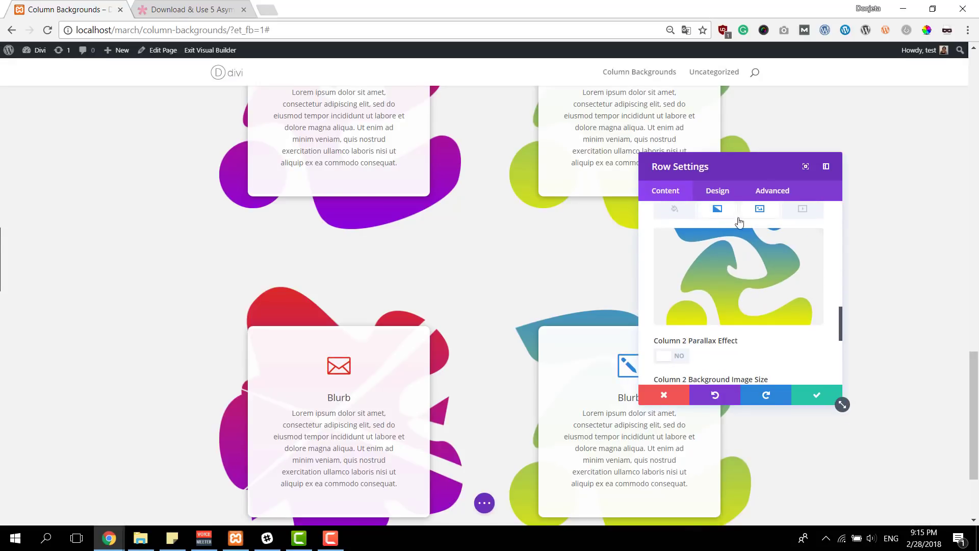
left_click(721, 257)
left_click(192, 161)
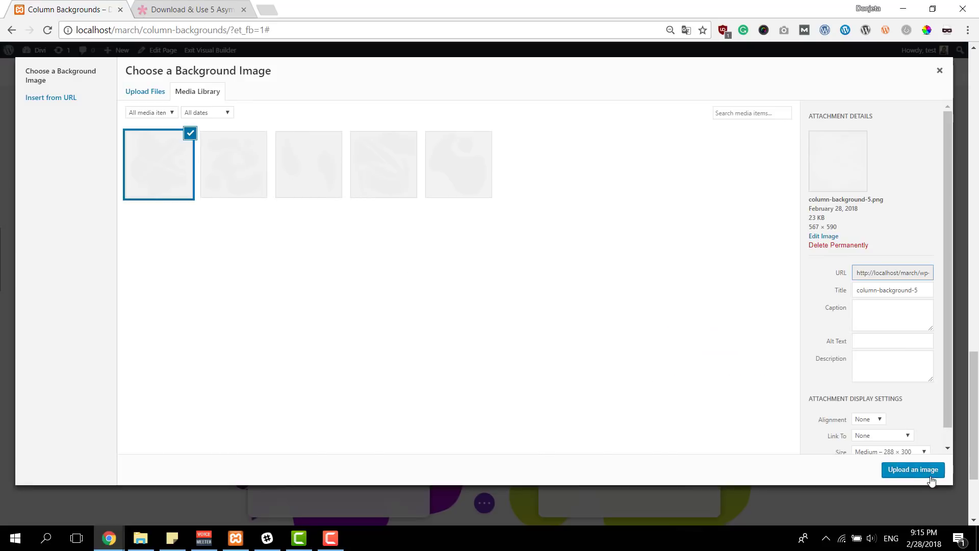
left_click(913, 470)
left_click(818, 393)
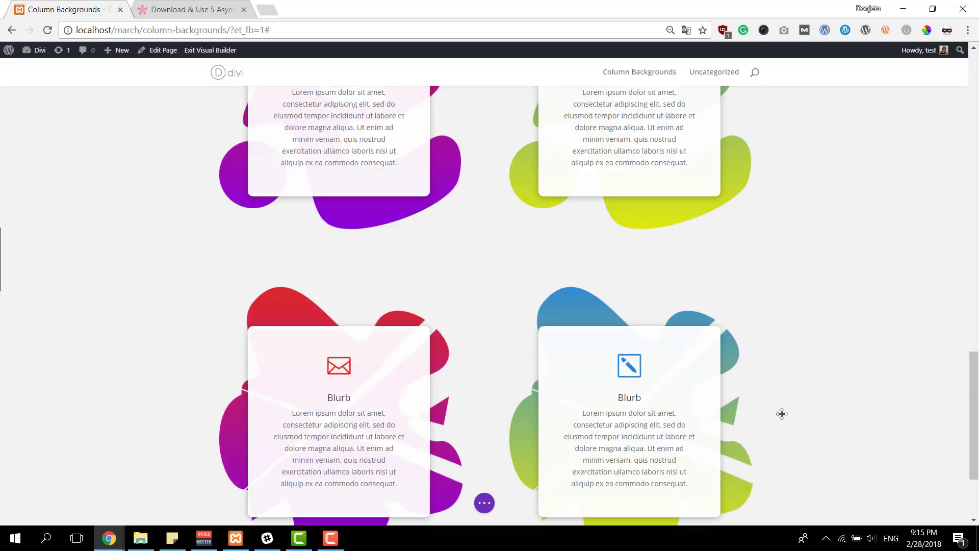
scroll(781, 411, "up", 15)
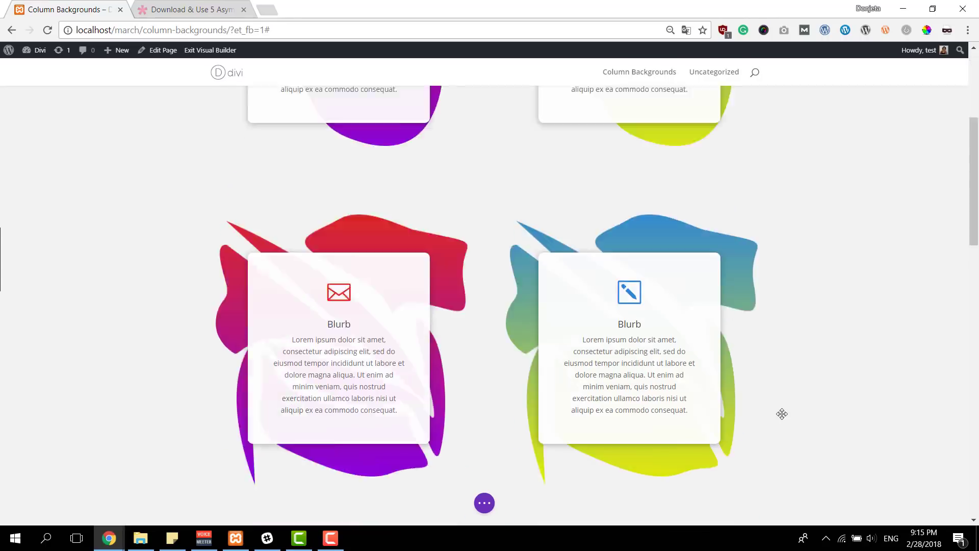
scroll(781, 411, "up", 1)
scroll(781, 411, "down", 6)
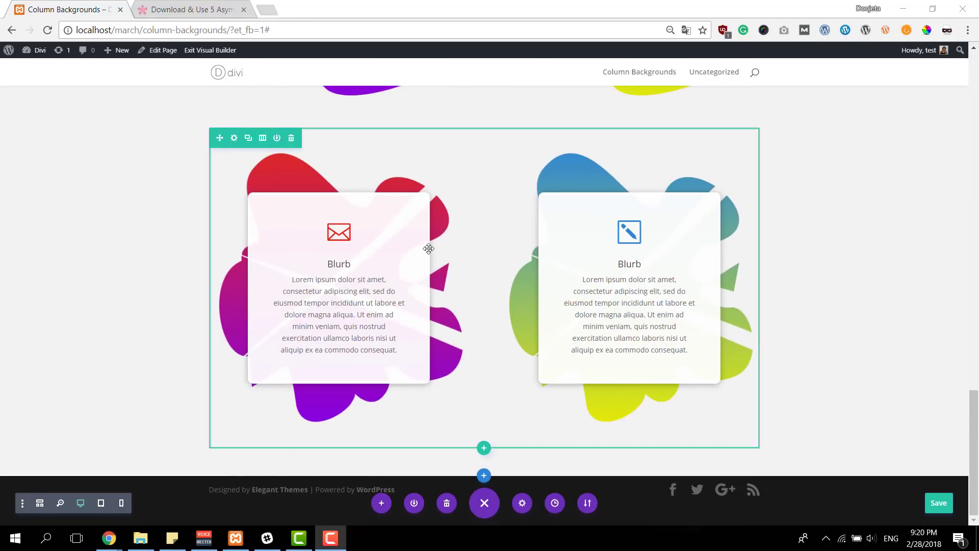
scroll(417, 262, "up", 4)
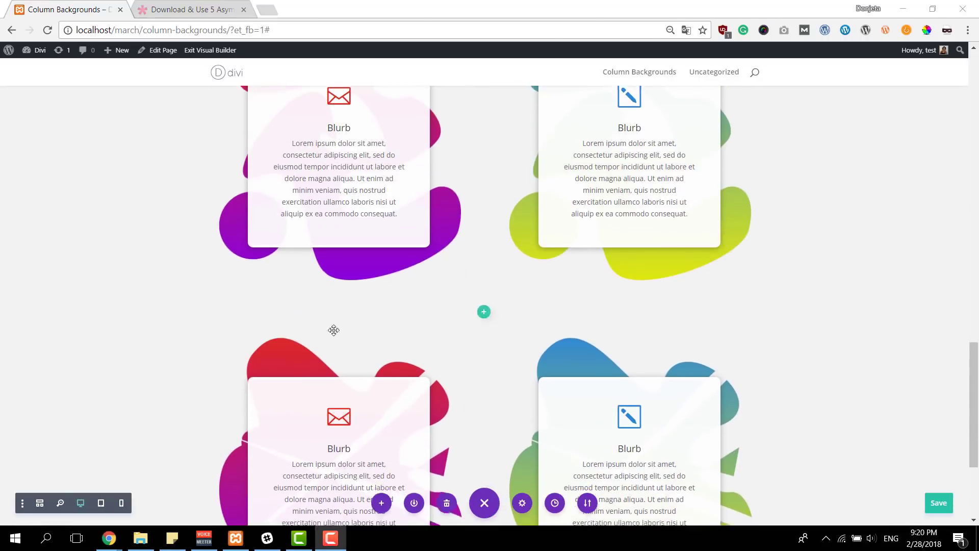
Switch to tablet preview and give column 1 50px top and bottom tablet padding
scroll(332, 328, "down", 2)
left_click(78, 518)
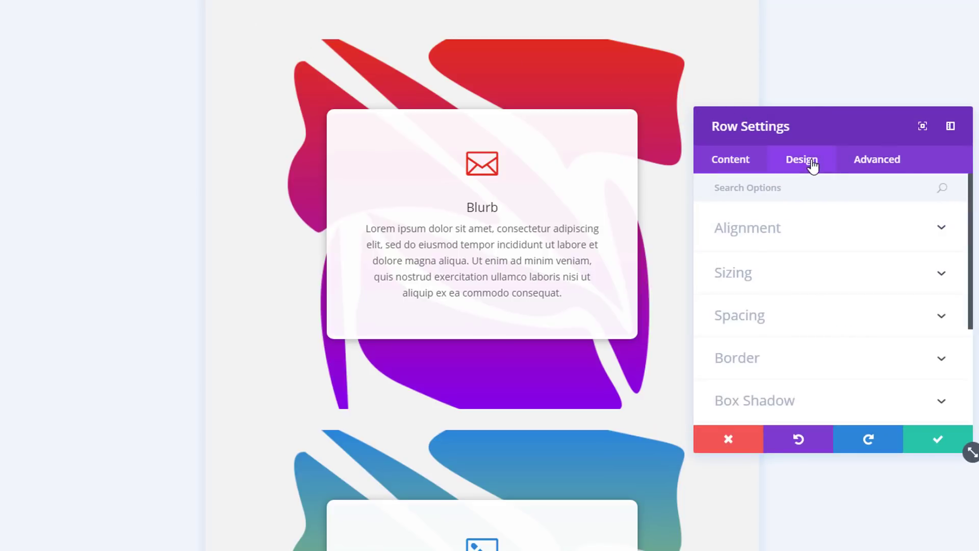
left_click(798, 308)
scroll(794, 317, "down", 4)
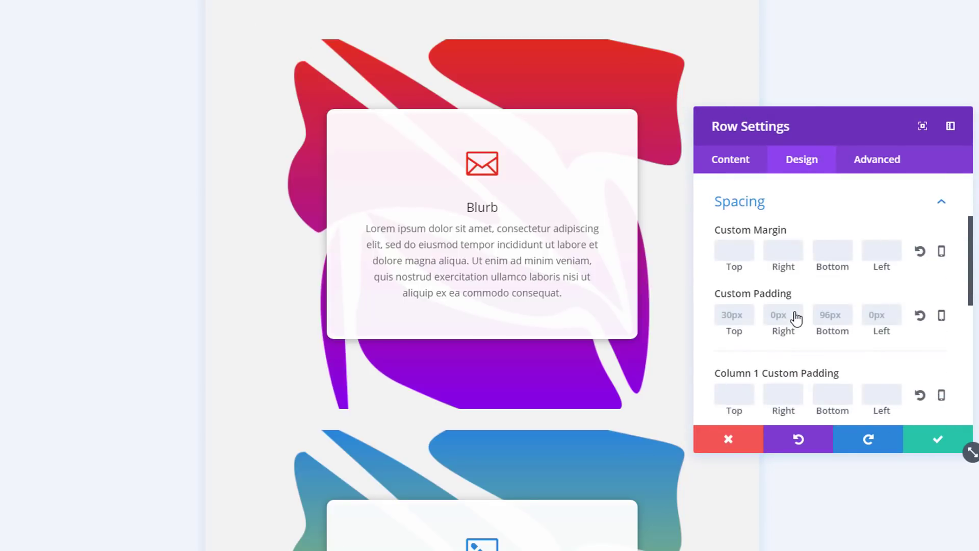
left_click(941, 309)
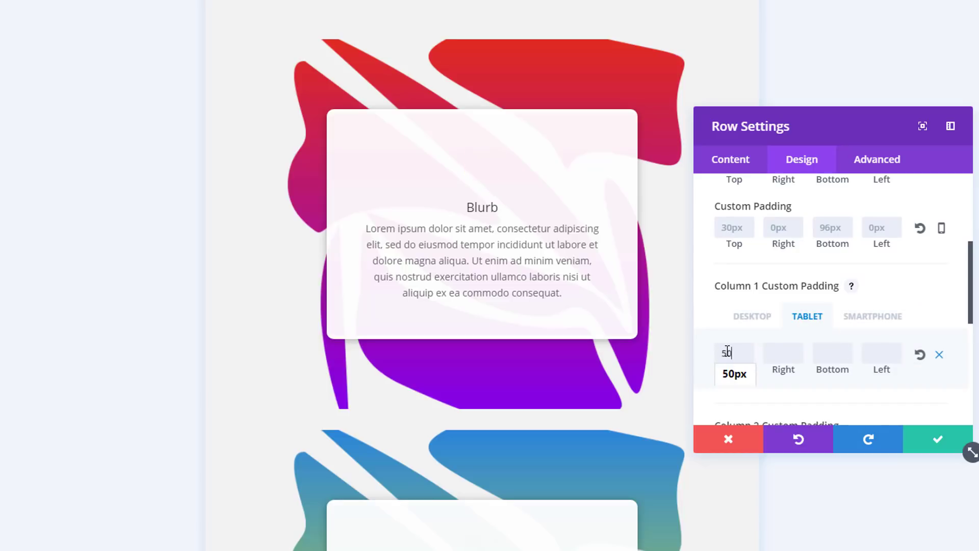
left_click(819, 356)
type("50")
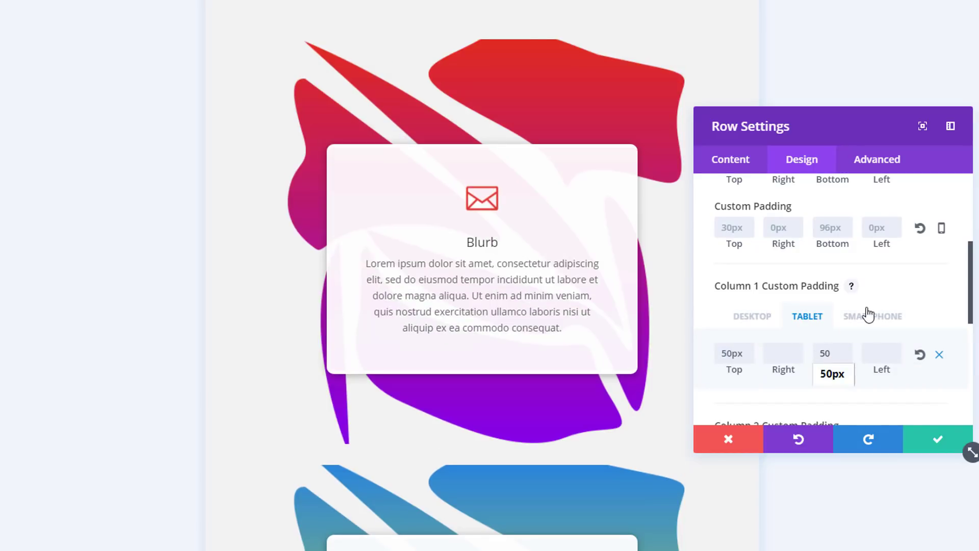
scroll(925, 307, "down", 2)
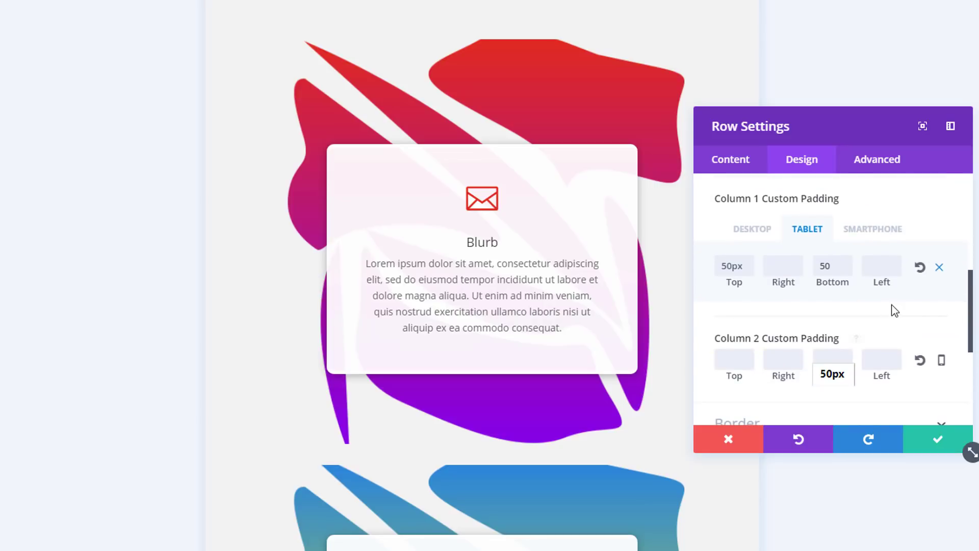
left_click(737, 360)
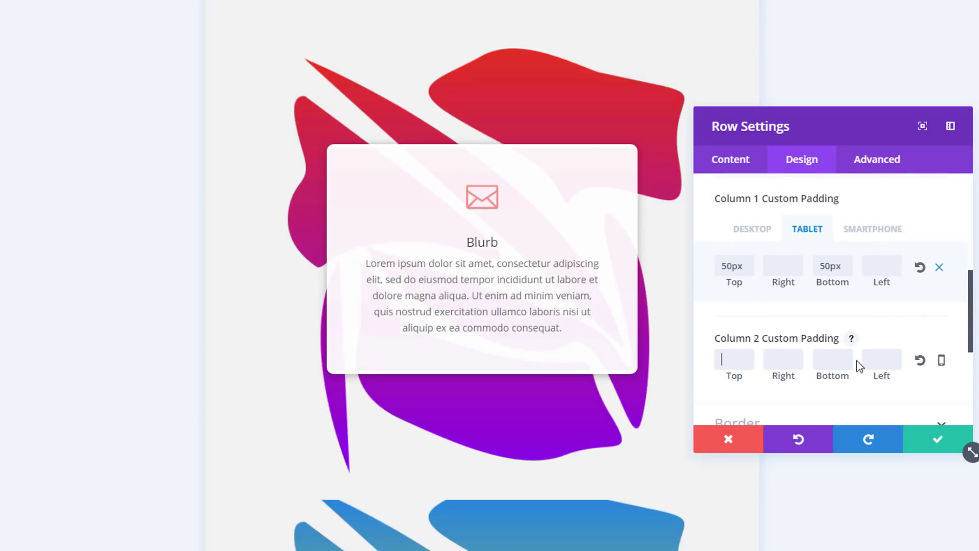
Give column 2 50px top and bottom tablet padding and save the row
left_click(939, 363)
scroll(749, 345, "down", 2)
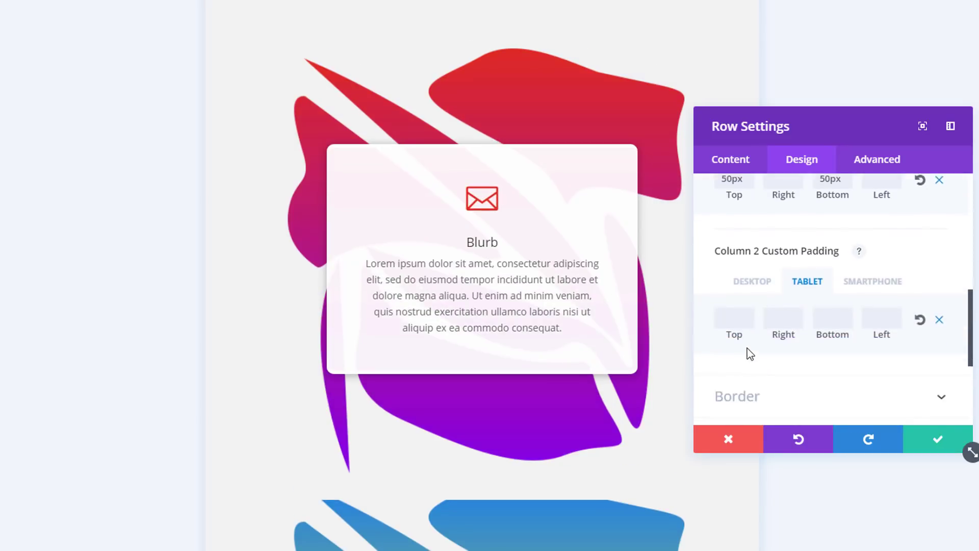
left_click(835, 321)
type("50")
scroll(495, 354, "down", 5)
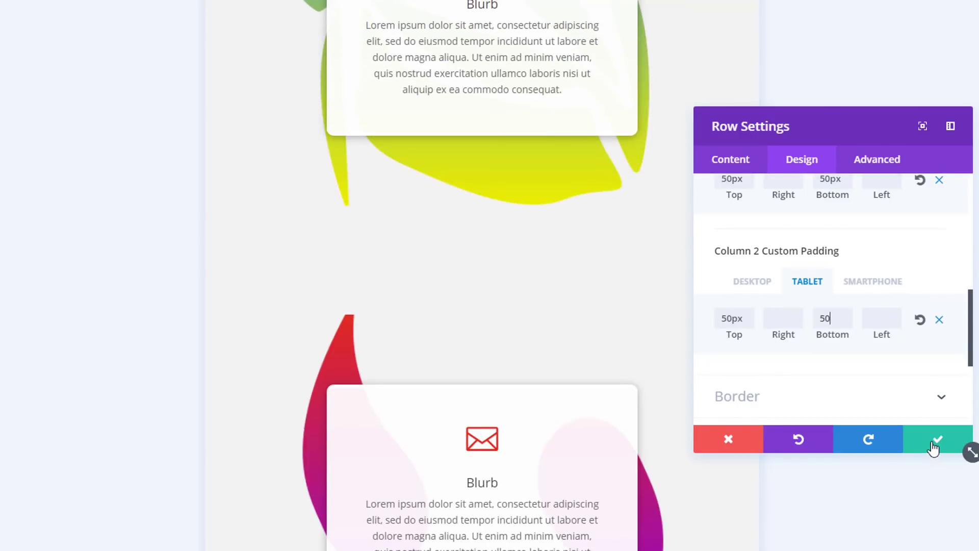
left_click(933, 264)
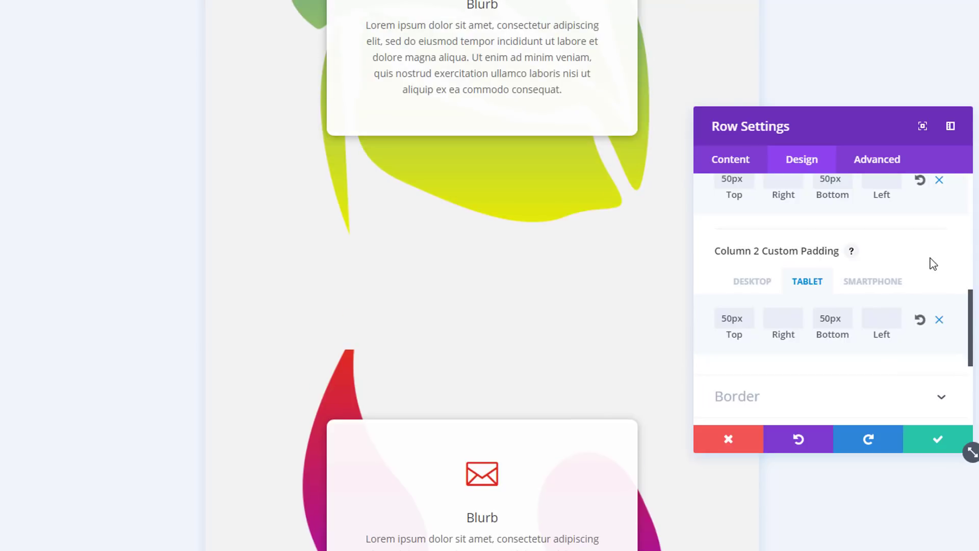
left_click(937, 441)
scroll(485, 184, "down", 6)
scroll(485, 92, "up", 8)
scroll(448, 174, "down", 3)
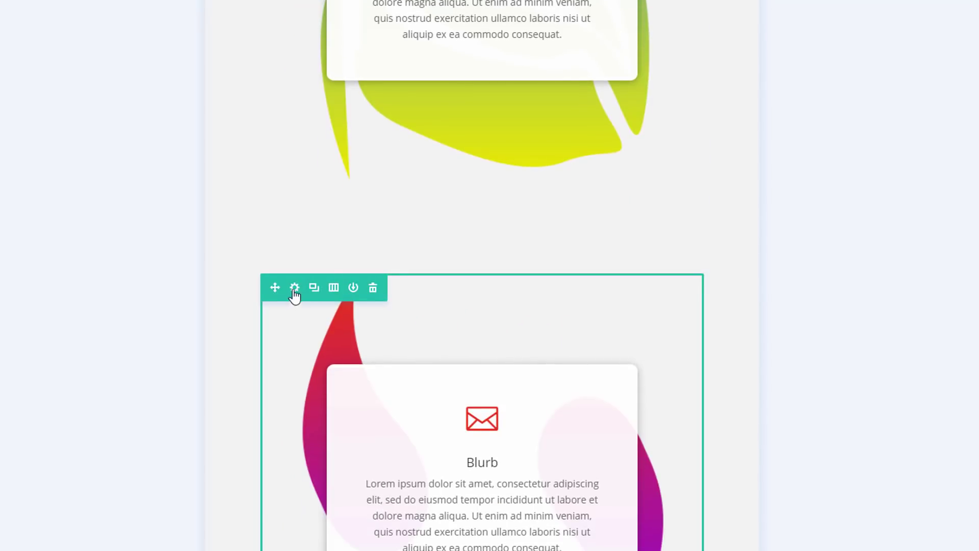
Give the lower blurb row's columns 1 and 2 tablet top and bottom padding of 50px, and save
left_click(295, 288)
left_click(802, 158)
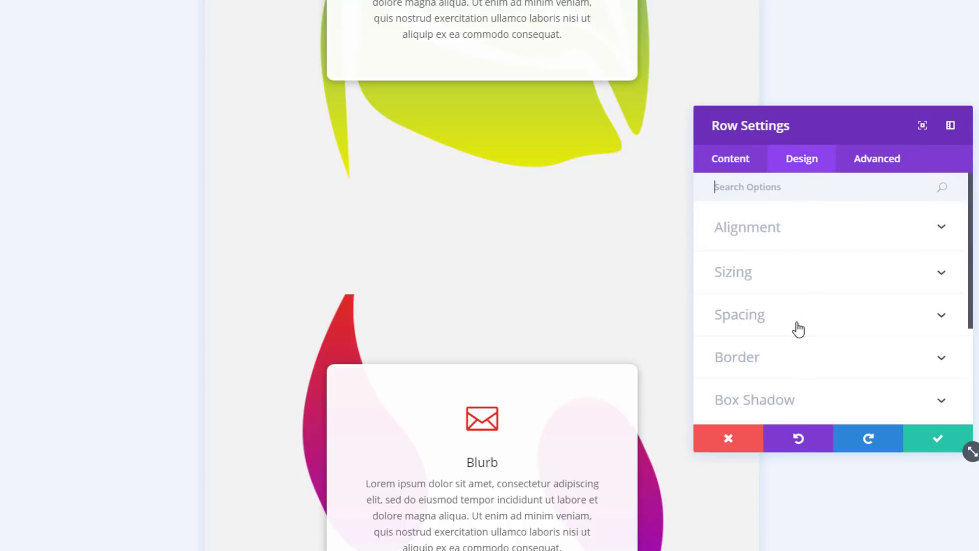
left_click(798, 329)
scroll(877, 324, "down", 2)
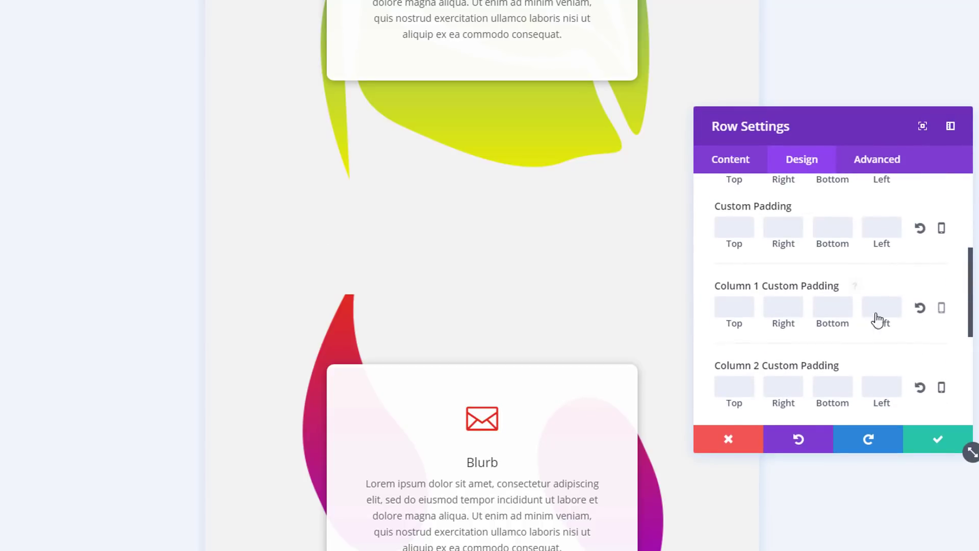
left_click(942, 308)
left_click(750, 355)
type("50")
left_click(831, 354)
type("50")
scroll(831, 352, "down", 3)
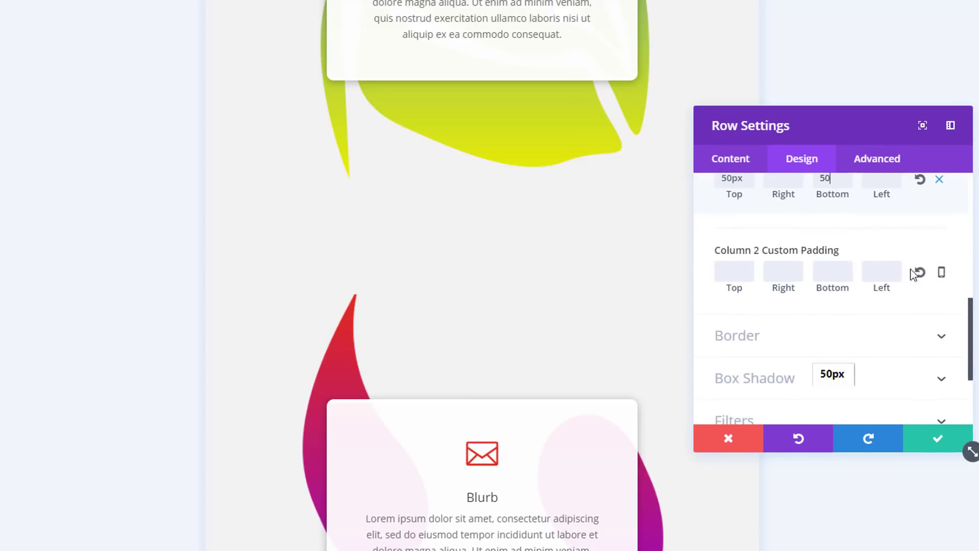
left_click(943, 274)
left_click(749, 317)
type("5050")
left_click(938, 437)
Set the envelope blurb row's column 1 tablet padding to 50px top and bottom, then begin column 2
scroll(502, 317, "down", 10)
scroll(395, 320, "down", 12)
scroll(332, 225, "up", 2)
left_click(296, 203)
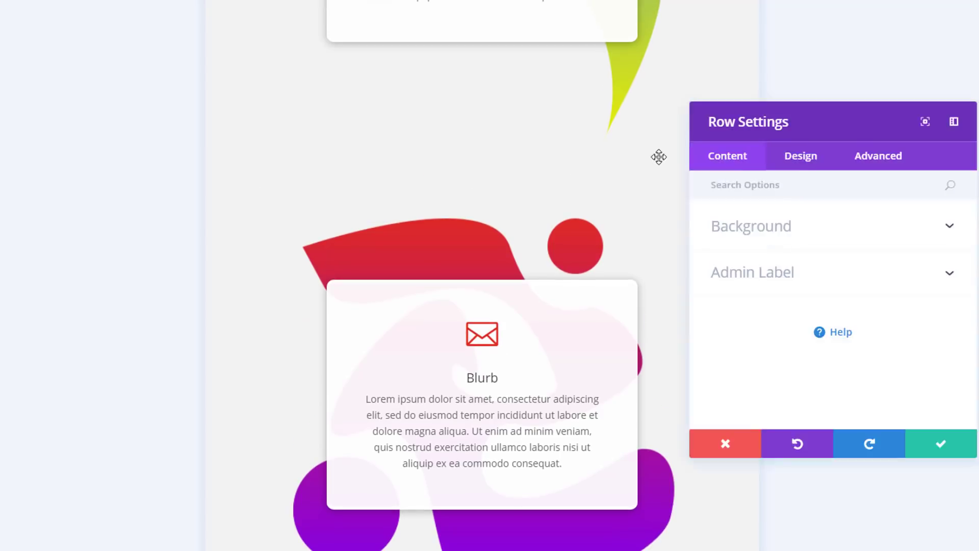
left_click(800, 159)
left_click(802, 313)
scroll(867, 306, "down", 3)
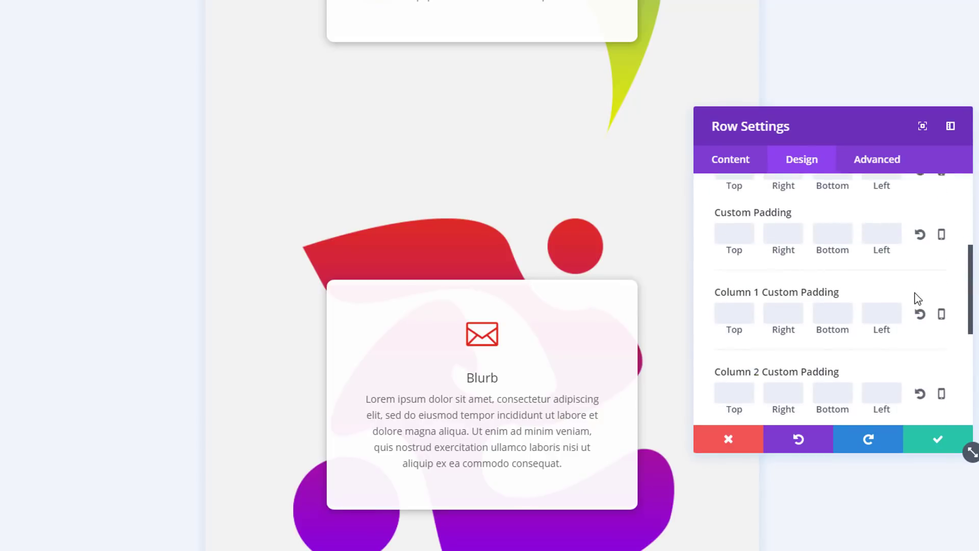
left_click(940, 308)
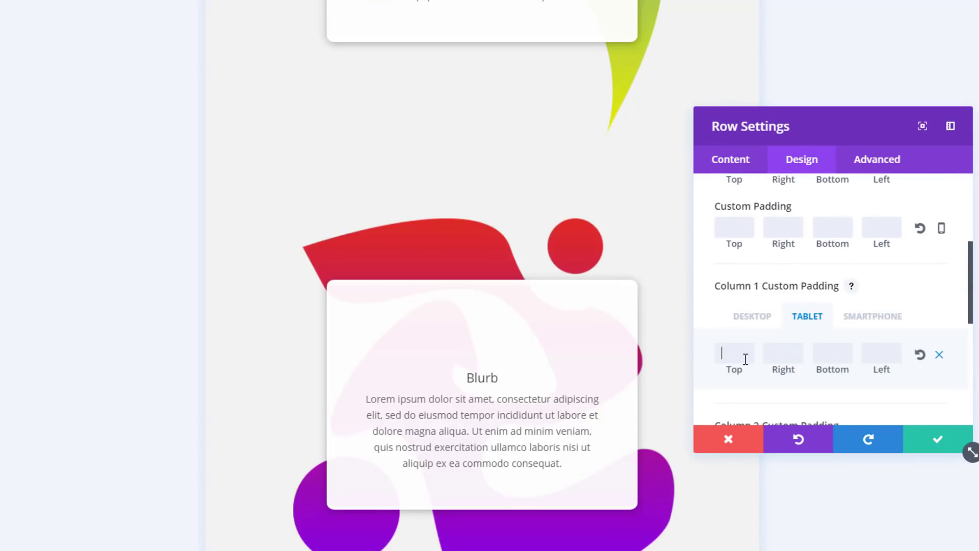
type("50")
left_click(821, 353)
type("50")
scroll(843, 351, "down", 3)
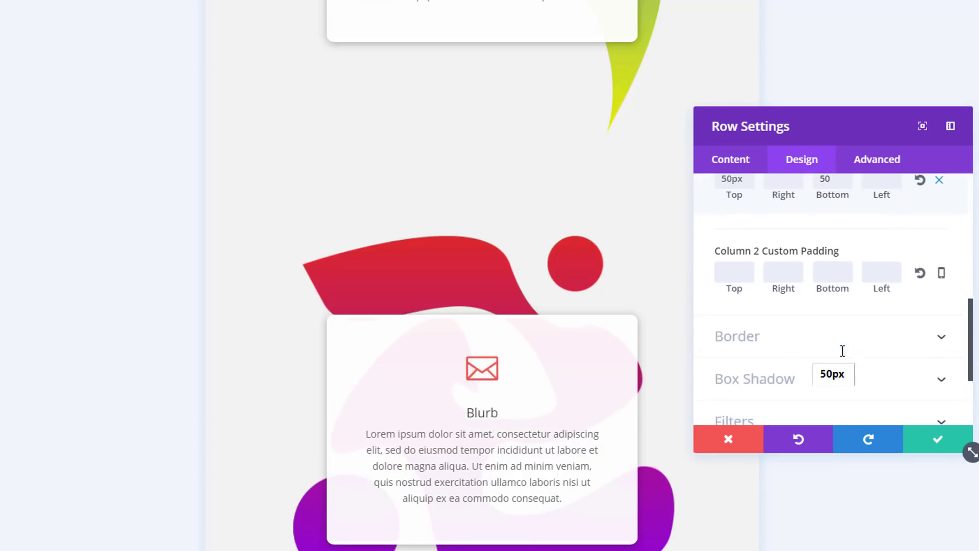
left_click(942, 275)
left_click(737, 318)
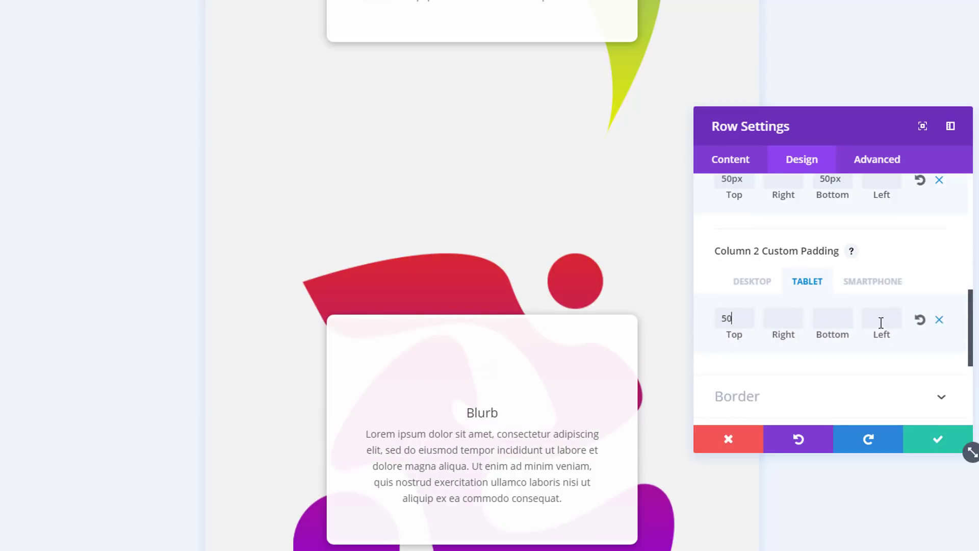
Save the envelope row's 50px tablet column padding
left_click(931, 441)
scroll(580, 291, "down", 8)
scroll(319, 304, "down", 5)
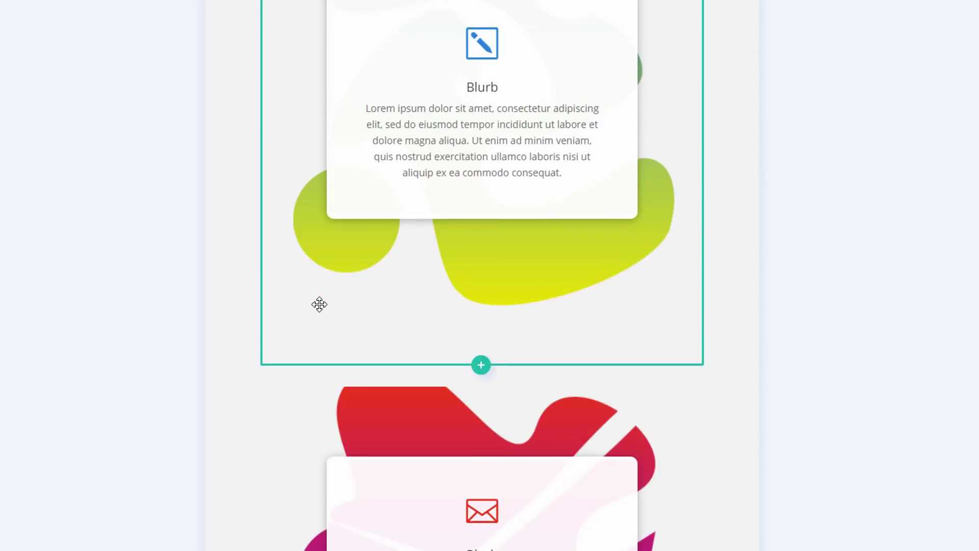
scroll(319, 304, "down", 4)
Give the next red blurb row's columns 50px tablet top and bottom padding, and save
left_click(295, 205)
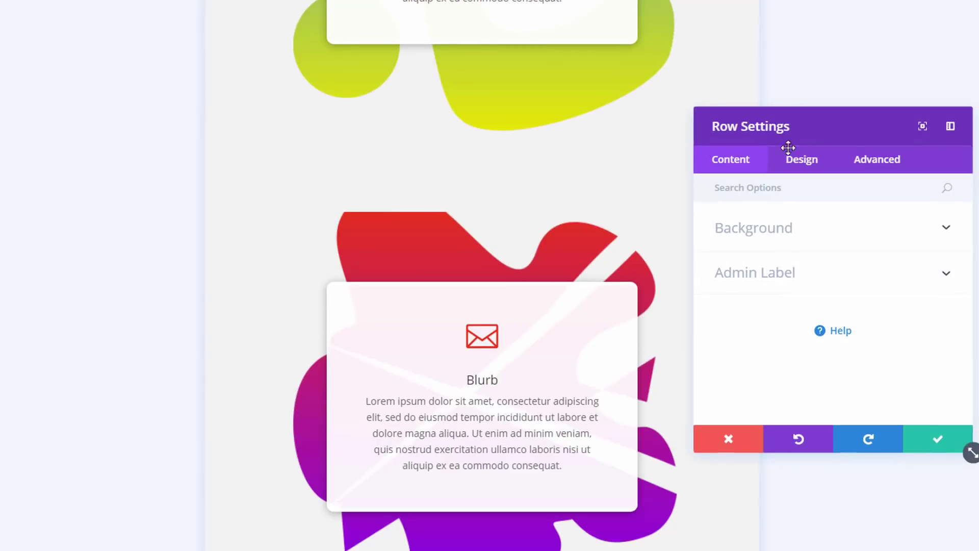
left_click(798, 164)
left_click(808, 327)
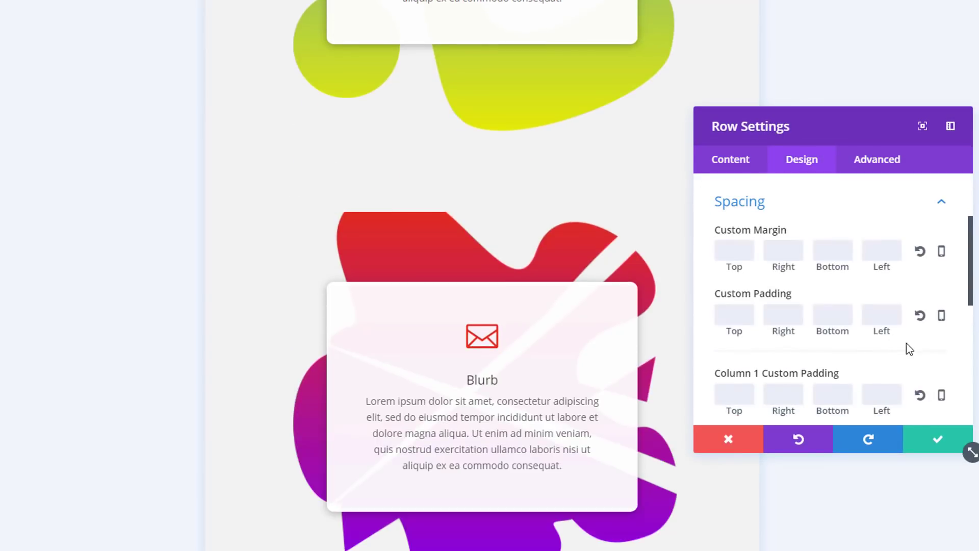
left_click(942, 396)
left_click(808, 400)
scroll(762, 354, "down", 4)
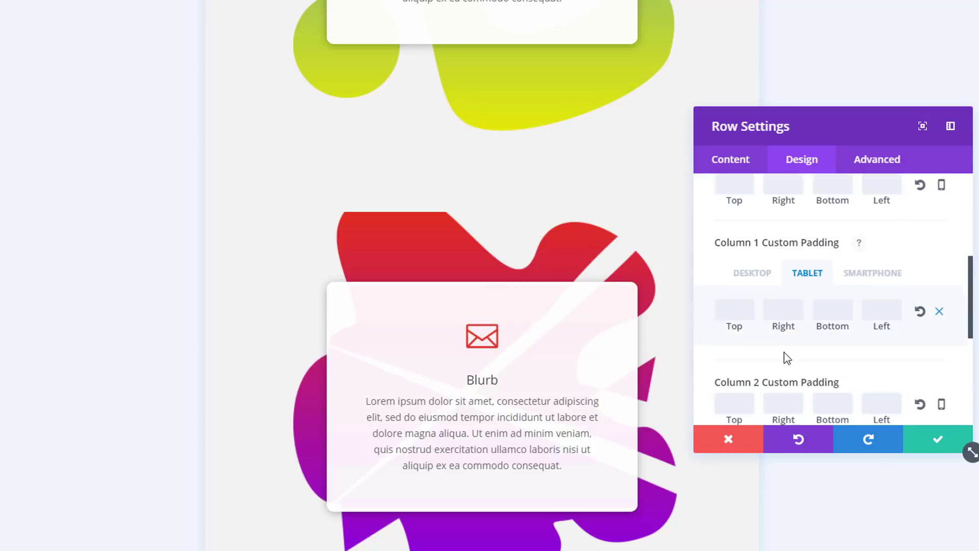
type("50")
left_click(826, 271)
type("50")
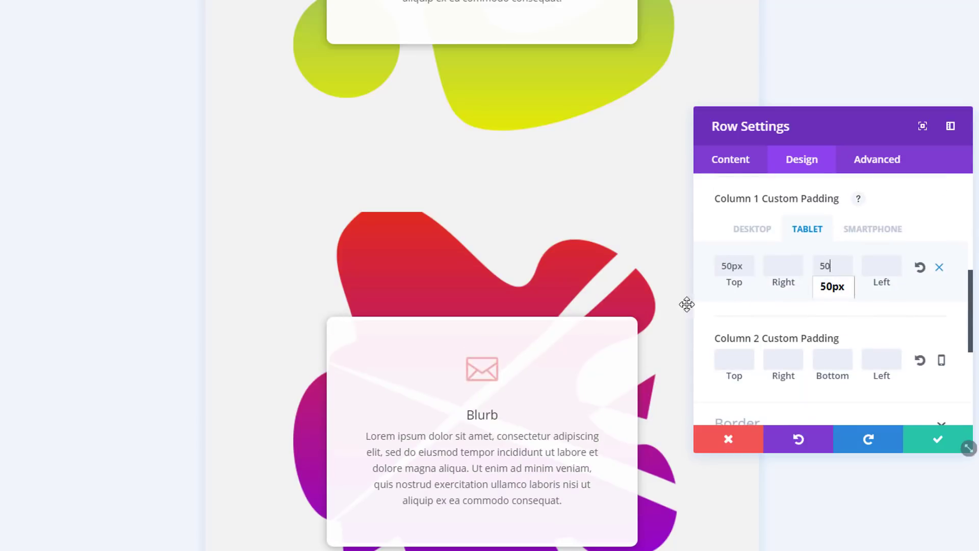
scroll(824, 297, "down", 2)
left_click(944, 274)
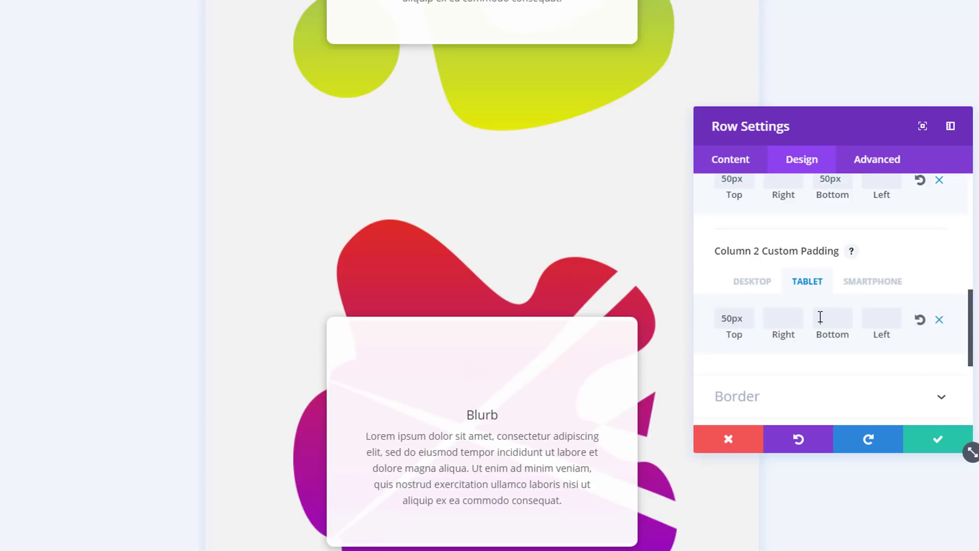
left_click(936, 440)
scroll(695, 268, "down", 5)
scroll(661, 300, "down", 11)
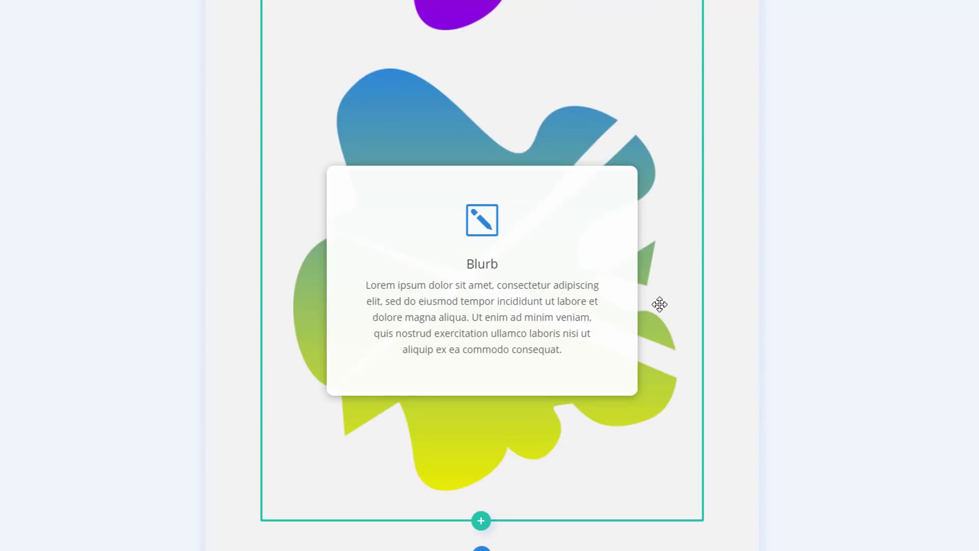
Preview the page at tablet width with Ctrl+Shift+T and scroll down through the blurb rows
scroll(660, 305, "down", 10)
scroll(762, 308, "up", 2)
key("ctrl+shift+t")
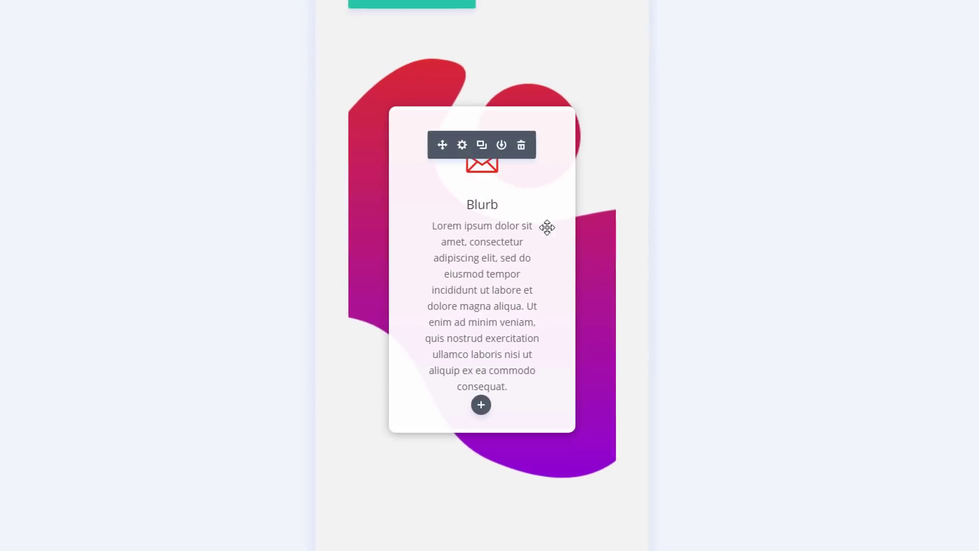
scroll(591, 250, "down", 20)
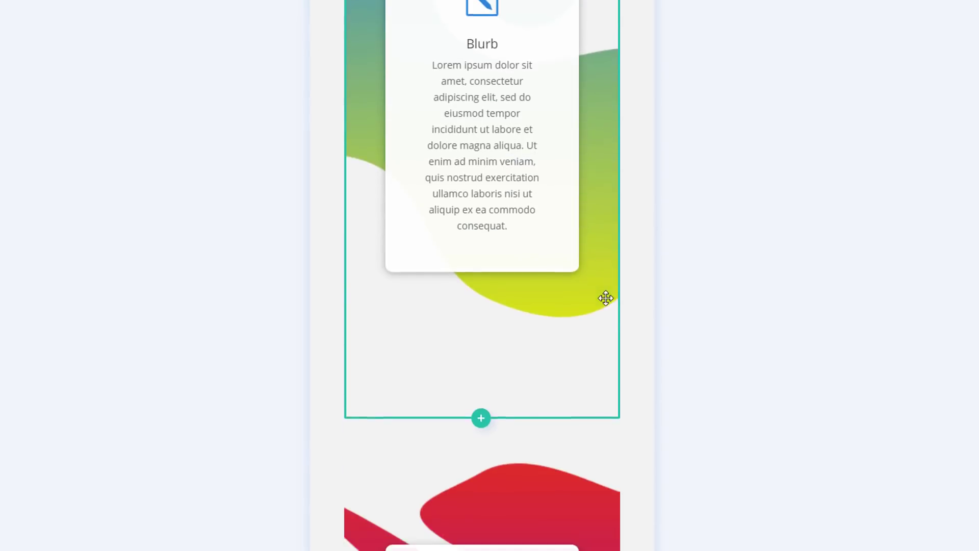
scroll(606, 297, "down", 20)
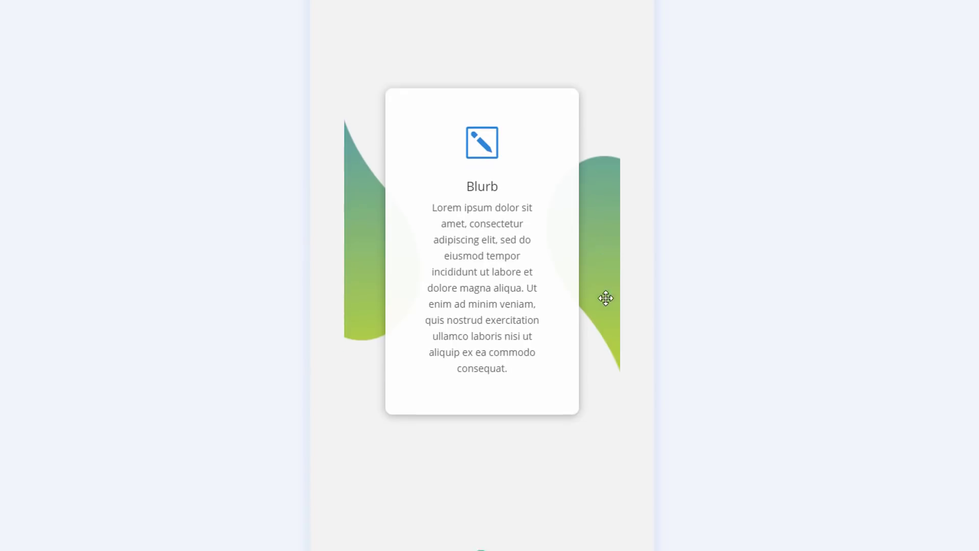
scroll(606, 297, "down", 20)
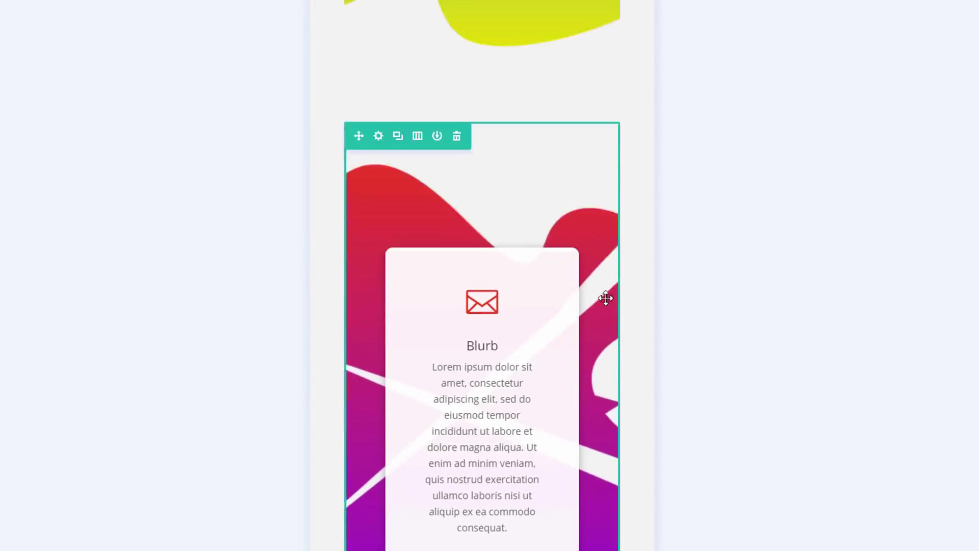
scroll(606, 298, "down", 20)
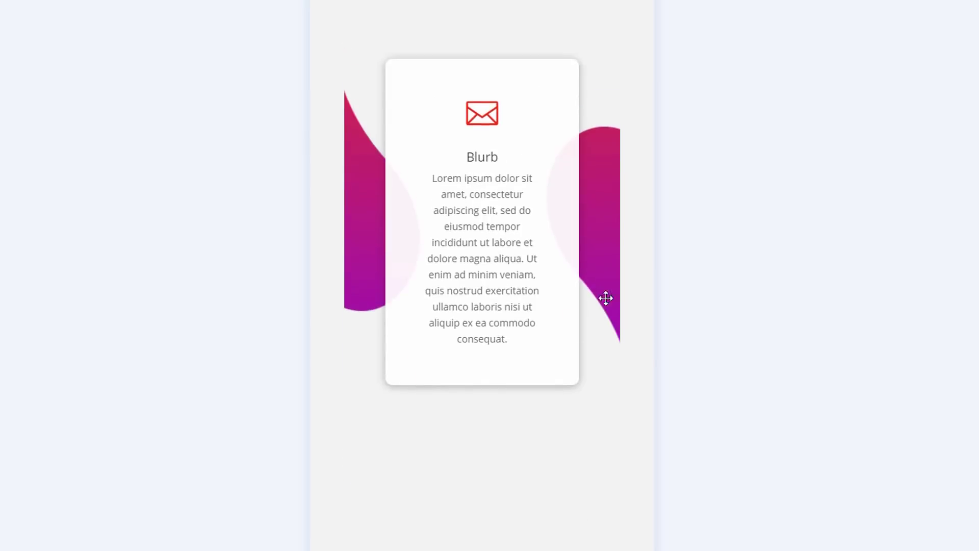
scroll(606, 298, "down", 20)
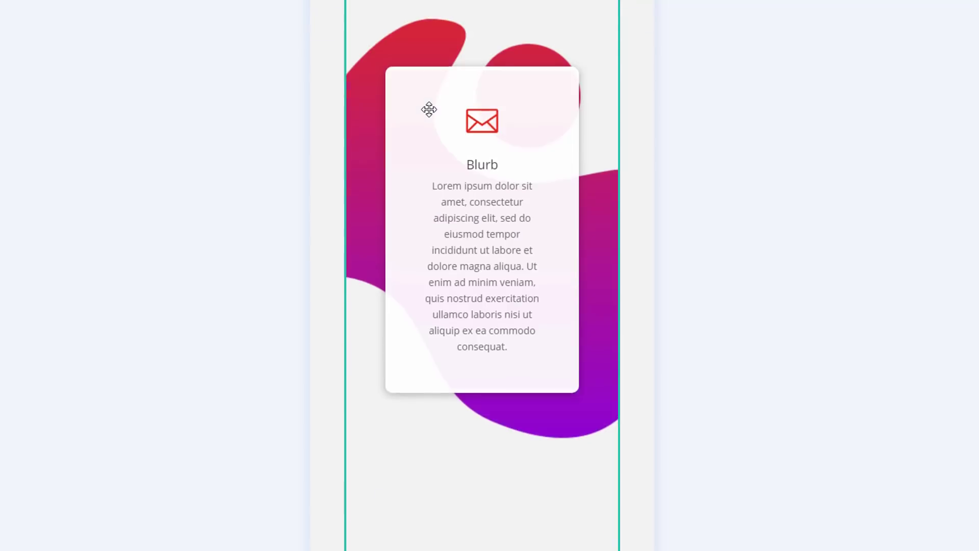
scroll(429, 109, "up", 3)
scroll(397, 88, "down", 20)
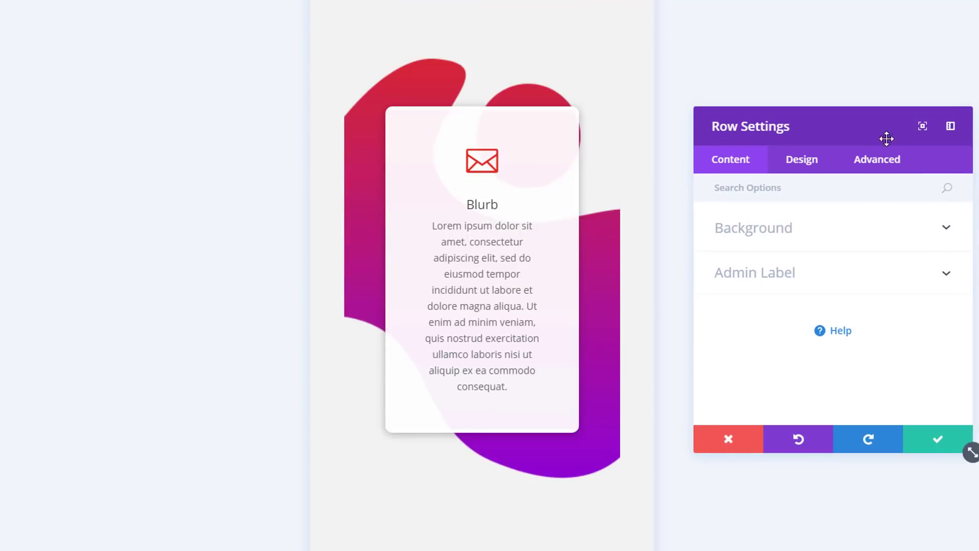
Check which devices the red blurb rows are hidden on in Advanced > Visibility
left_click(879, 165)
left_click(805, 310)
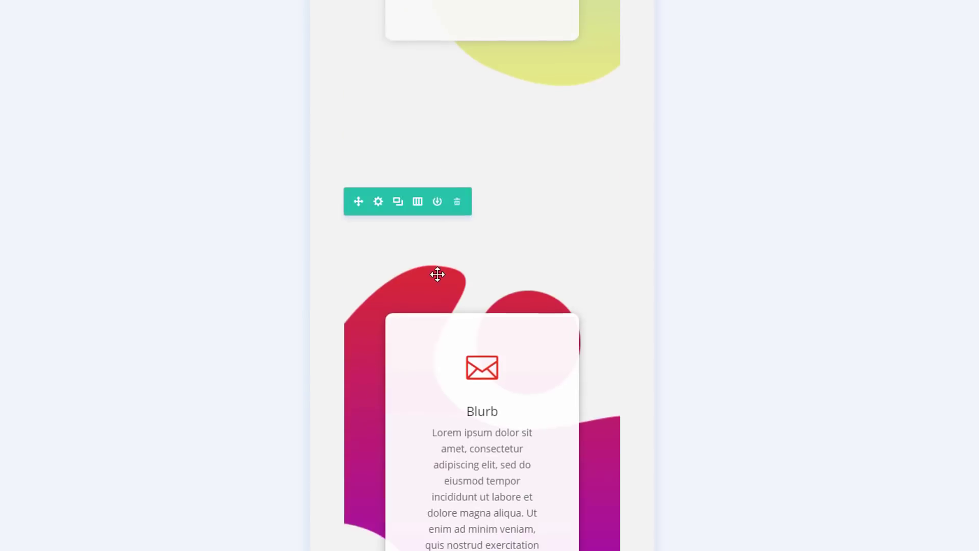
left_click(378, 103)
left_click(876, 159)
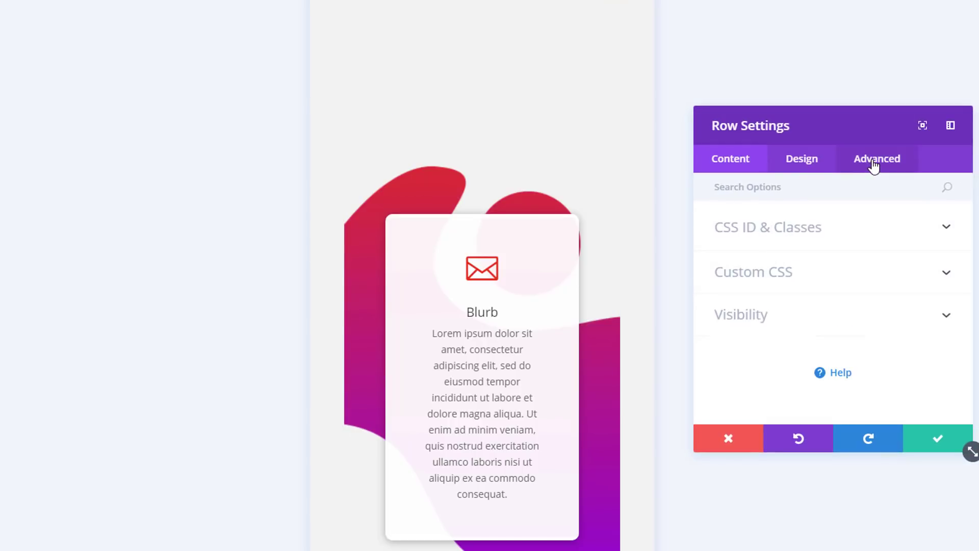
left_click(787, 312)
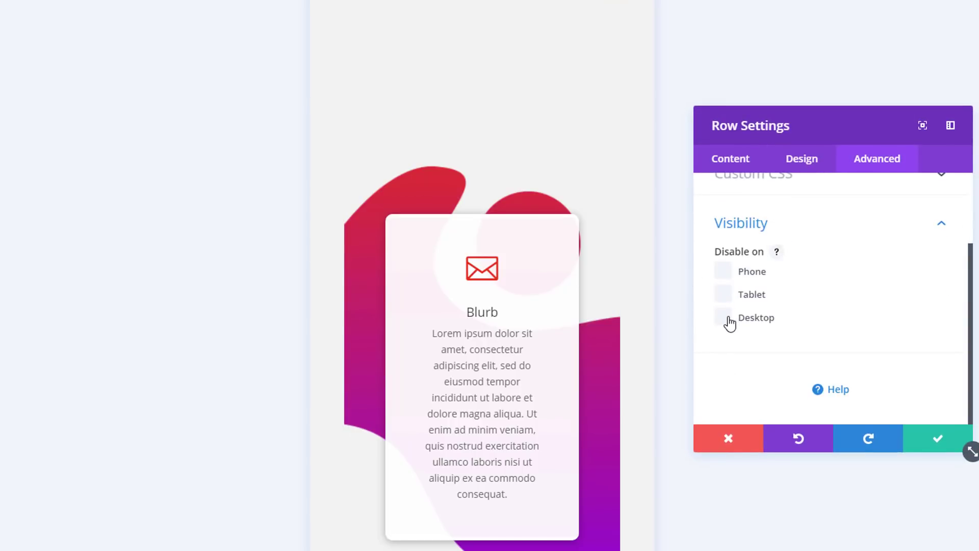
Enable a custom gutter width of 1 on the red envelope row and save
left_click(802, 162)
scroll(798, 255, "down", 2)
left_click(802, 202)
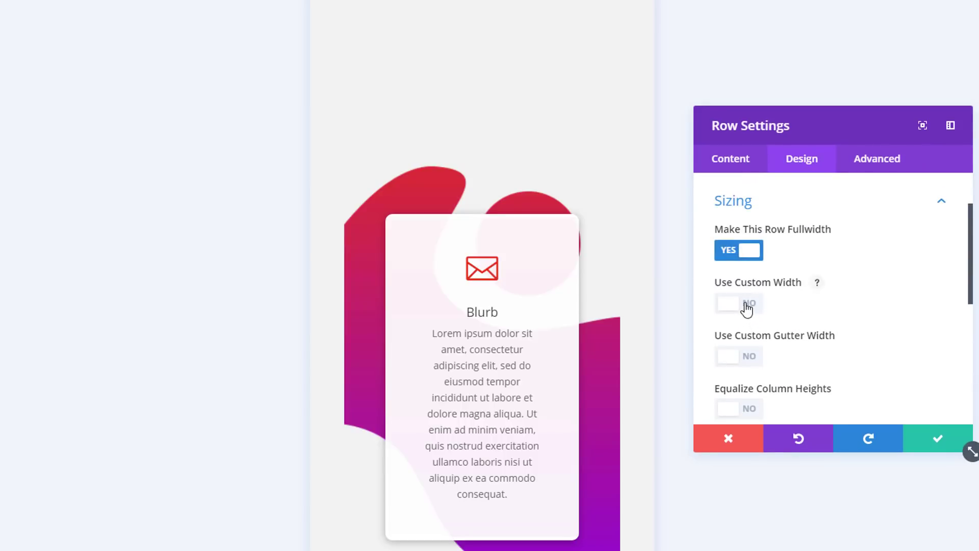
left_click(748, 357)
scroll(816, 322, "down", 2)
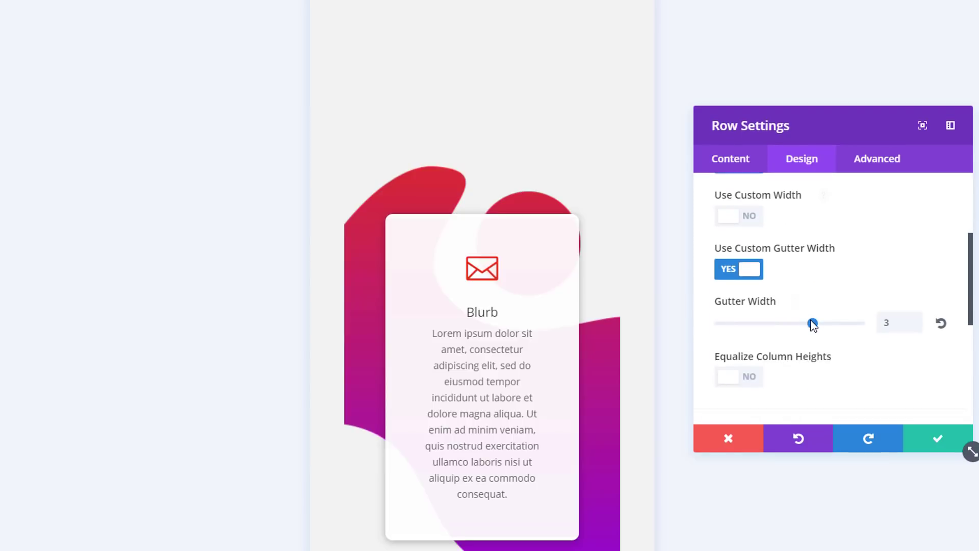
left_click_drag(748, 325, 708, 319)
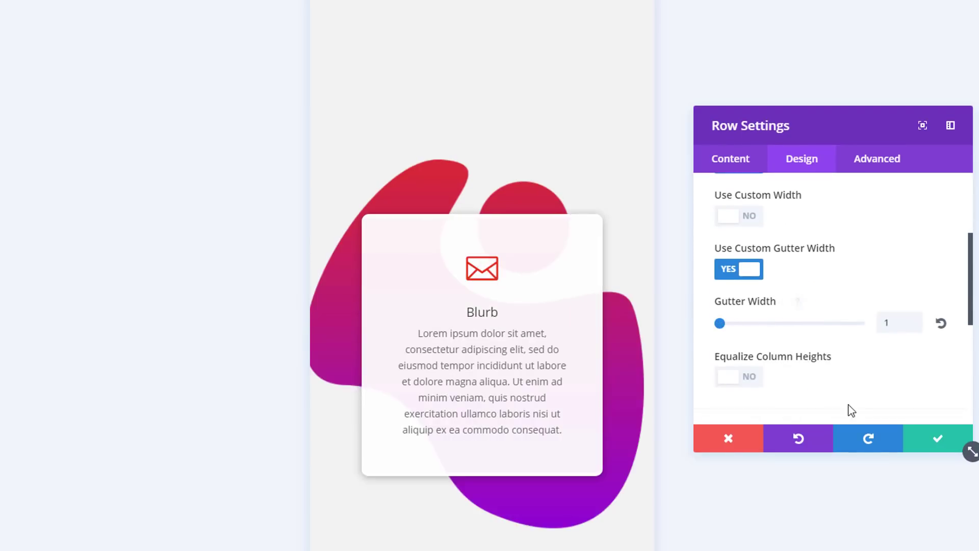
left_click(921, 442)
scroll(453, 261, "down", 10)
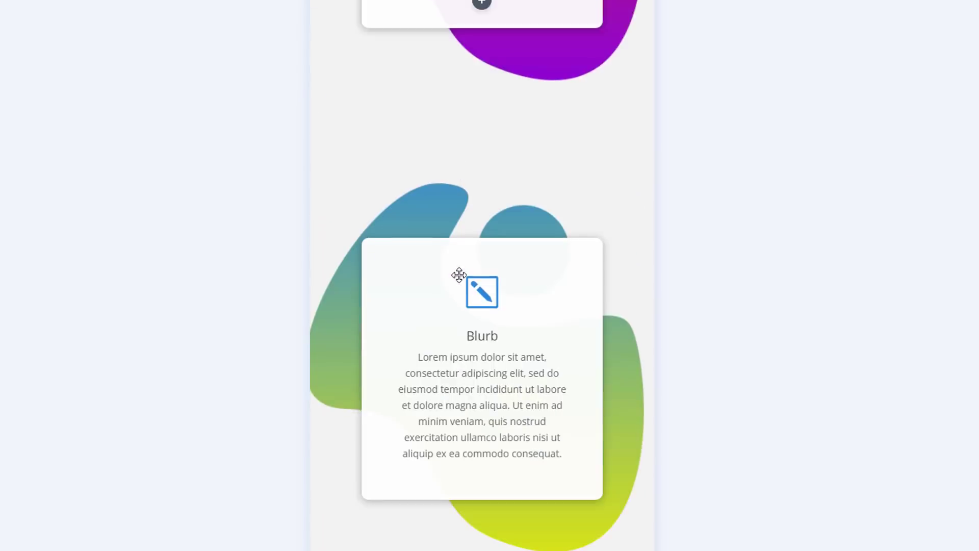
Hide the blurb row on tablet and desktop in its visibility settings
scroll(518, 332, "up", 10)
scroll(521, 314, "up", 5)
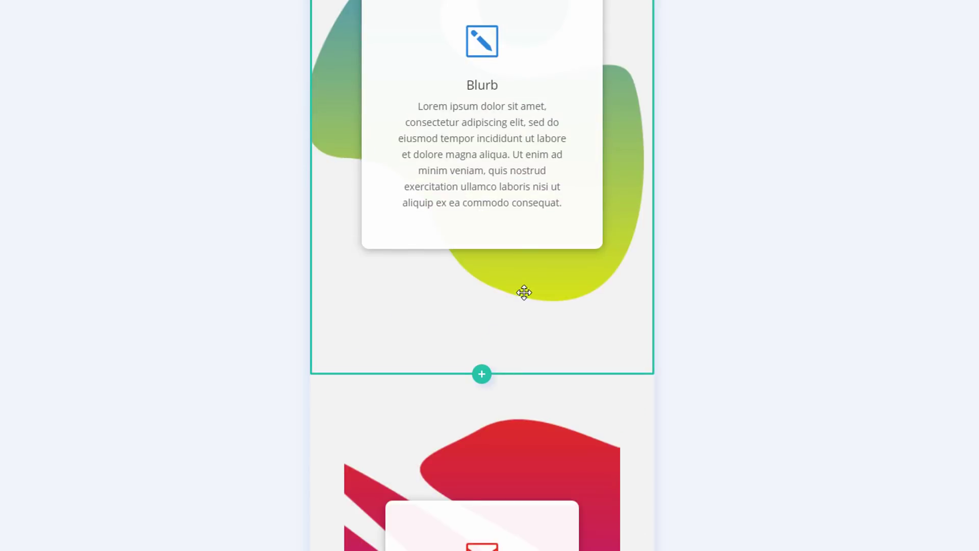
scroll(523, 290, "down", 5)
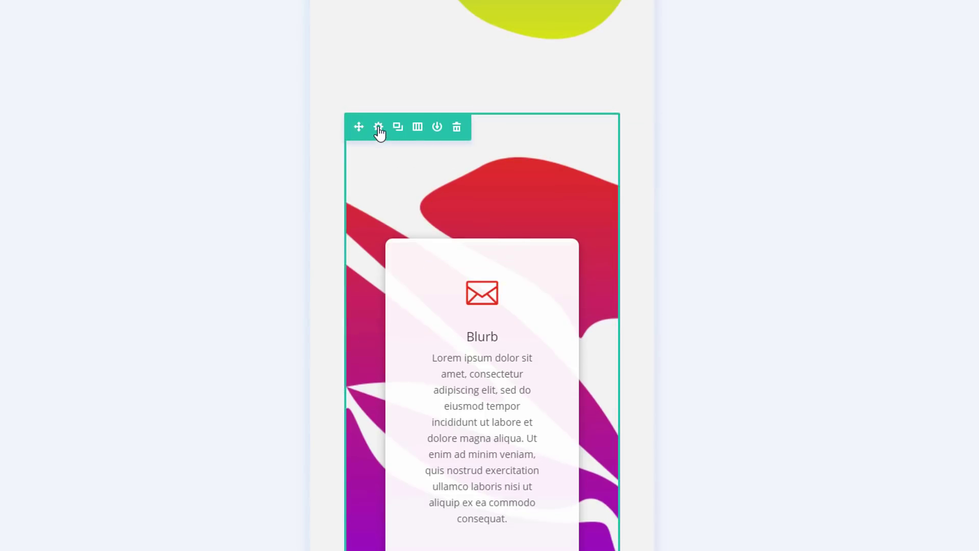
scroll(465, 201, "down", 10)
scroll(483, 210, "up", 14)
scroll(484, 212, "down", 13)
scroll(483, 212, "up", 8)
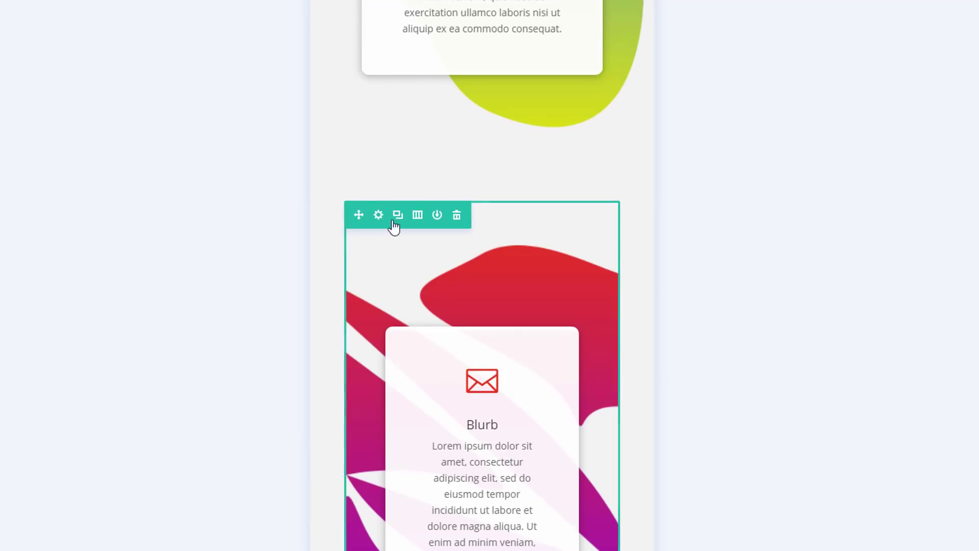
left_click(379, 216)
left_click(870, 159)
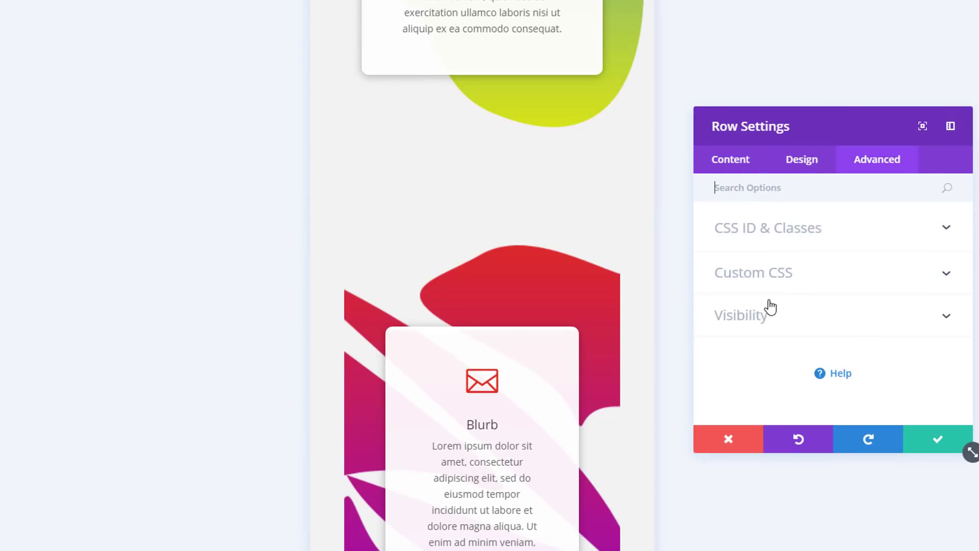
left_click(766, 312)
scroll(767, 313, "down", 1)
left_click(735, 276)
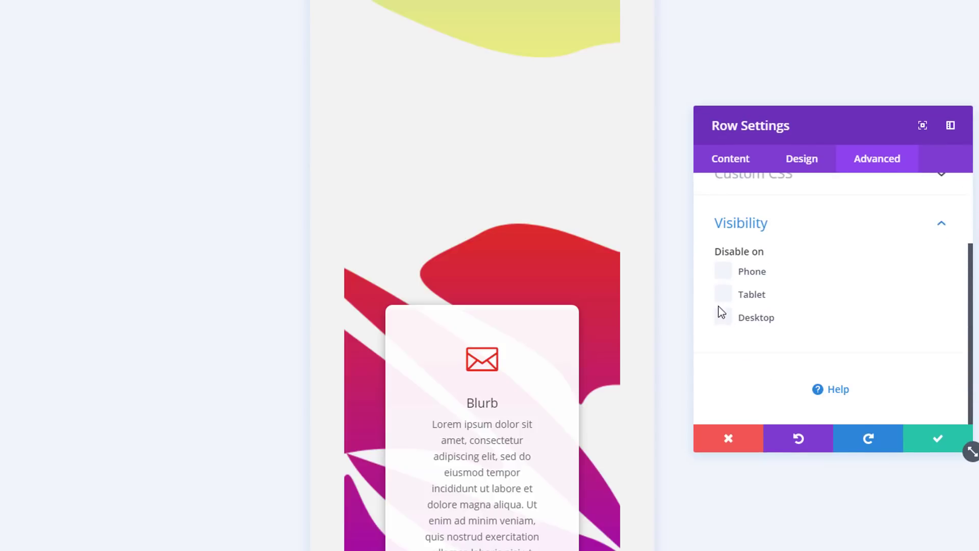
Give the same row a custom gutter width of 1 and save the row settings
left_click(793, 156)
left_click(763, 286)
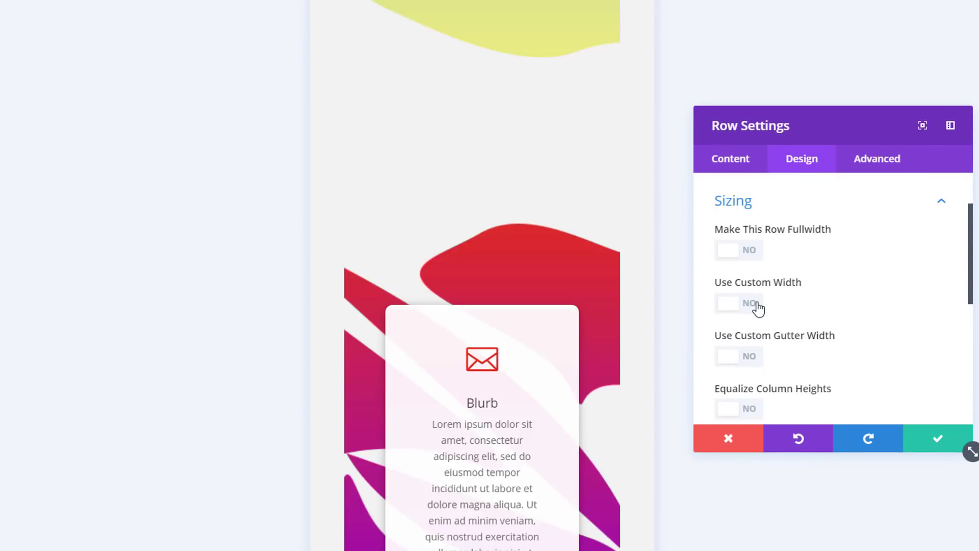
left_click(752, 356)
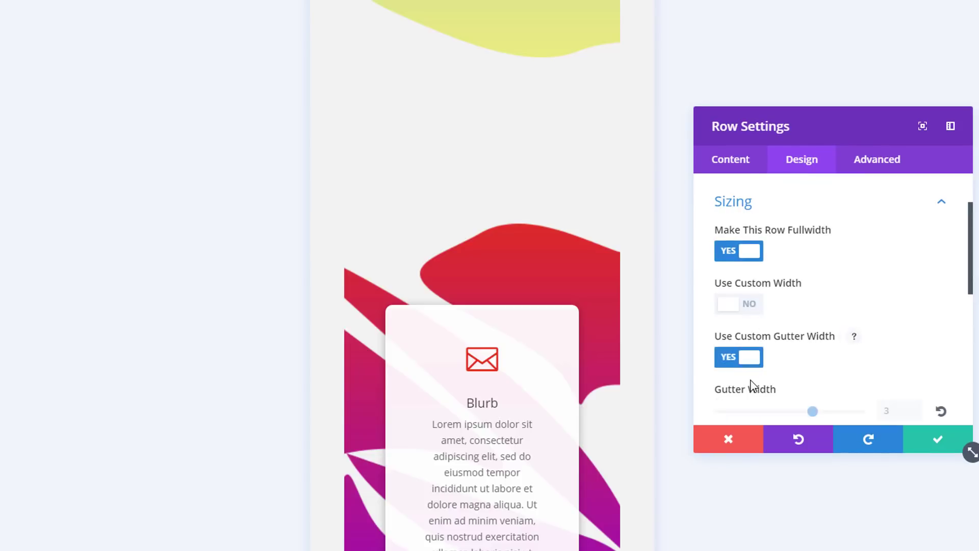
scroll(856, 354, "down", 2)
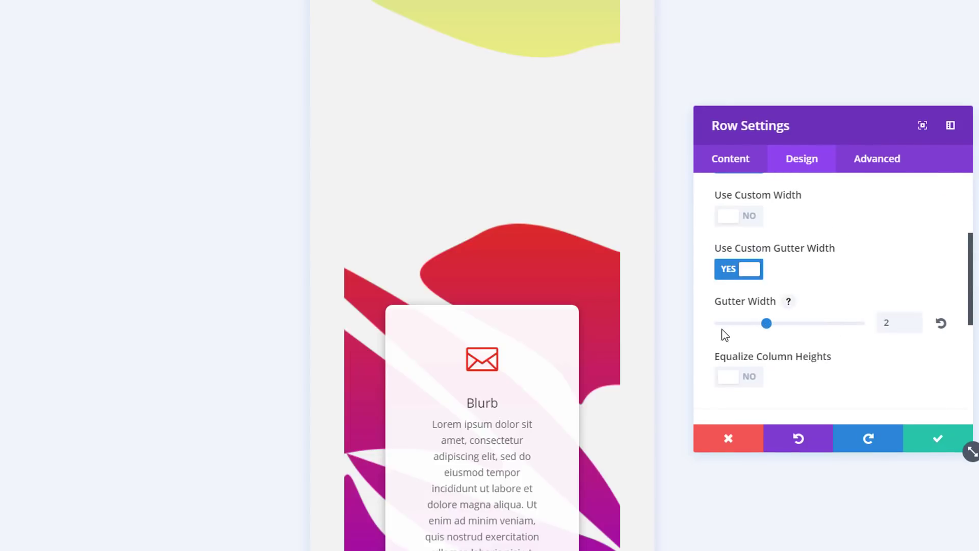
left_click_drag(812, 323, 718, 330)
scroll(578, 270, "down", 10)
scroll(561, 285, "up", 5)
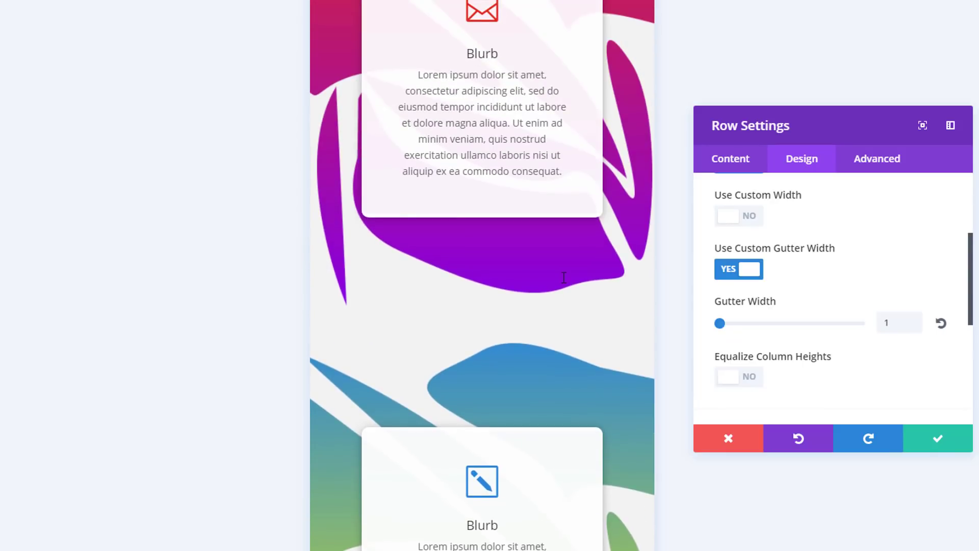
scroll(564, 278, "up", 3)
left_click(939, 437)
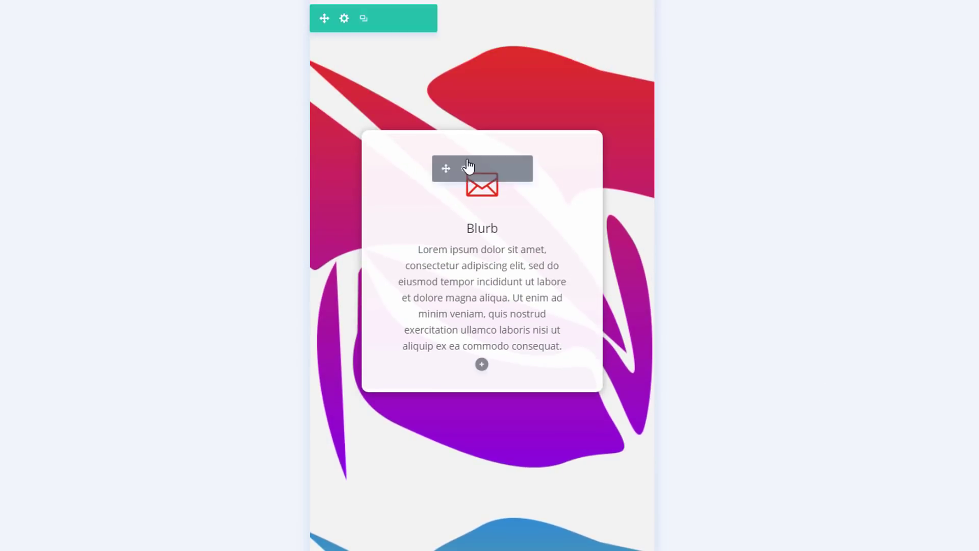
scroll(482, 276, "down", 8)
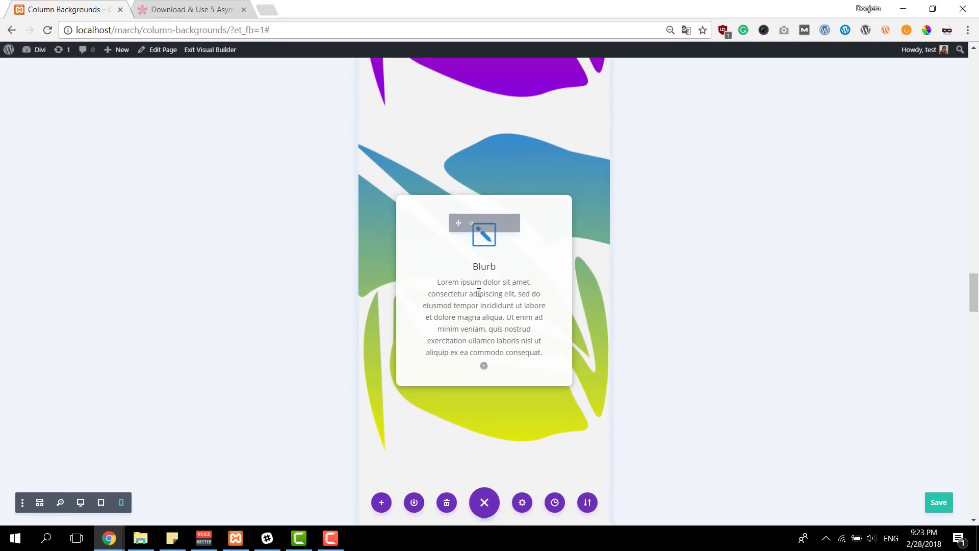
scroll(478, 292, "up", 5)
Switch the builder preview from tablet back to desktop width
left_click(120, 509)
left_click(101, 503)
scroll(373, 308, "down", 10)
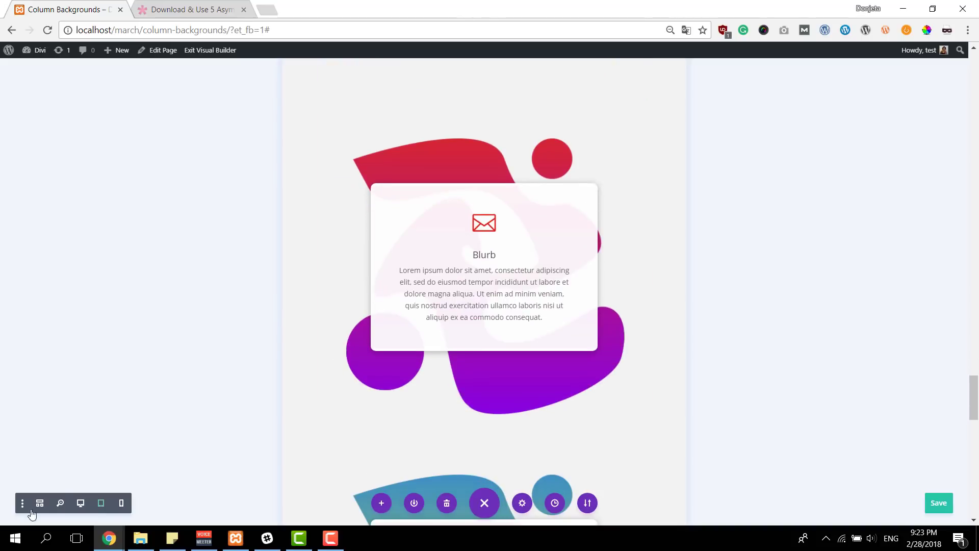
left_click(81, 503)
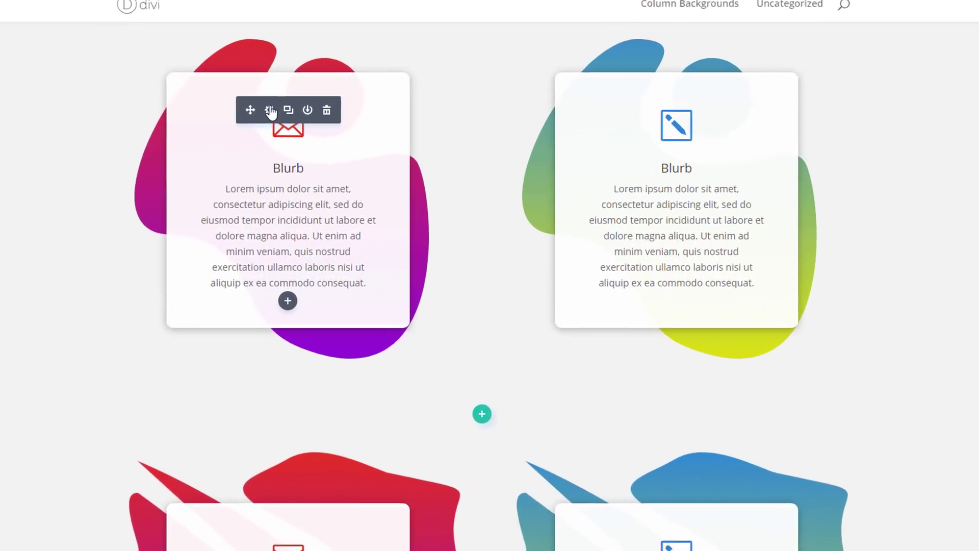
Set the envelope blurb's Filters blend mode to Luminosity and save
left_click(323, 149)
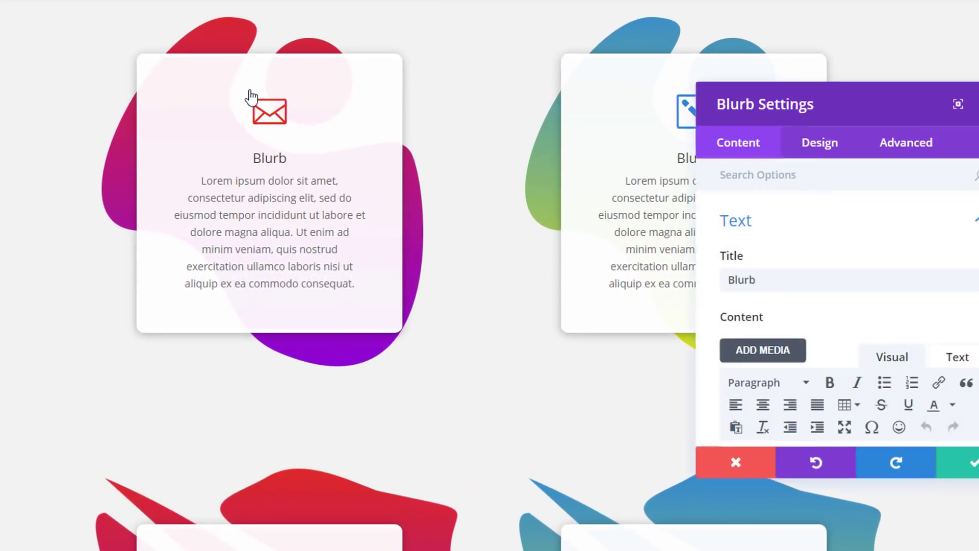
left_click_drag(715, 100, 613, 45)
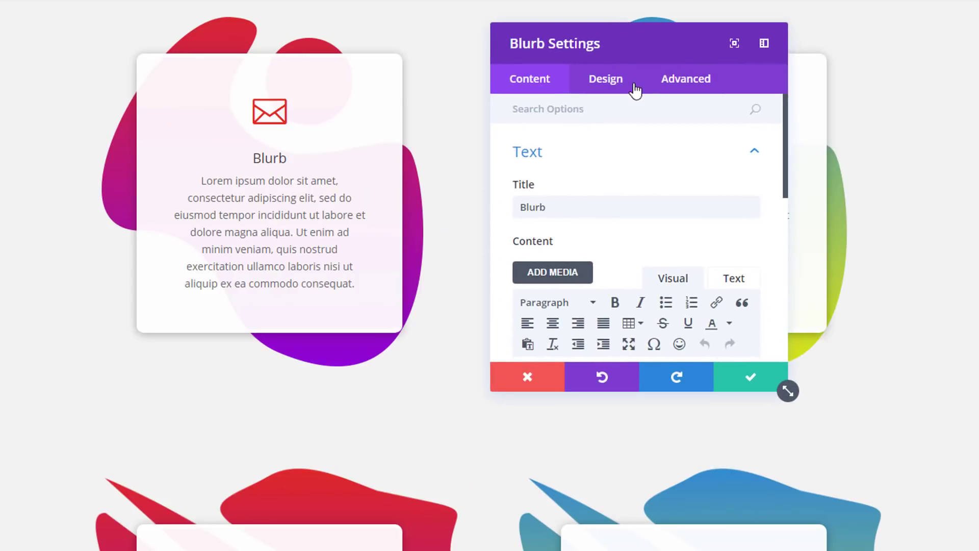
left_click(616, 84)
scroll(613, 275, "down", 5)
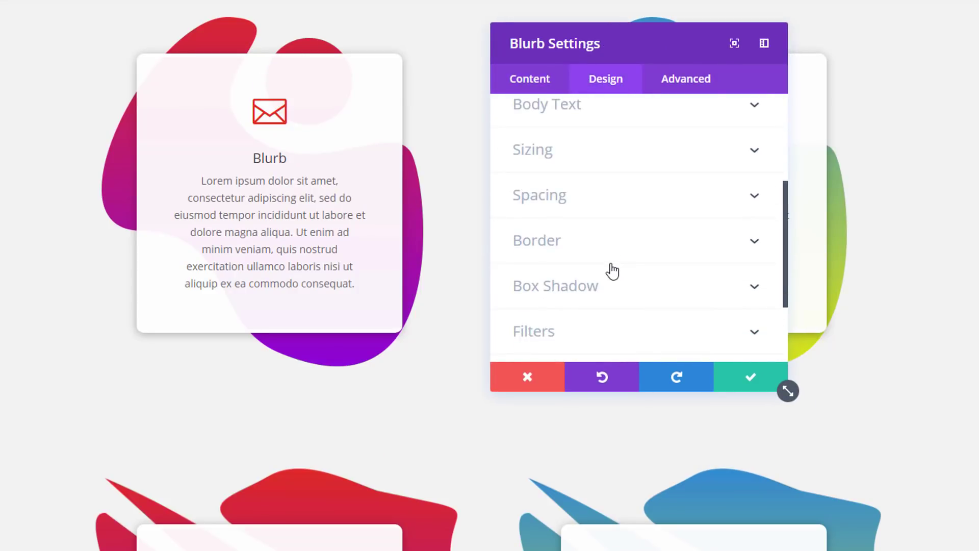
left_click(609, 246)
scroll(609, 244, "down", 5)
left_click(617, 278)
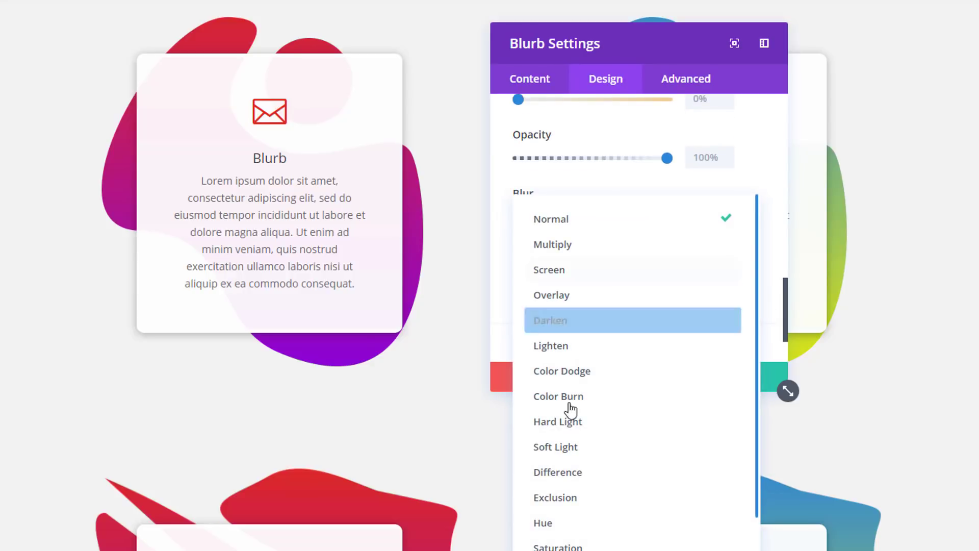
scroll(564, 469, "down", 1)
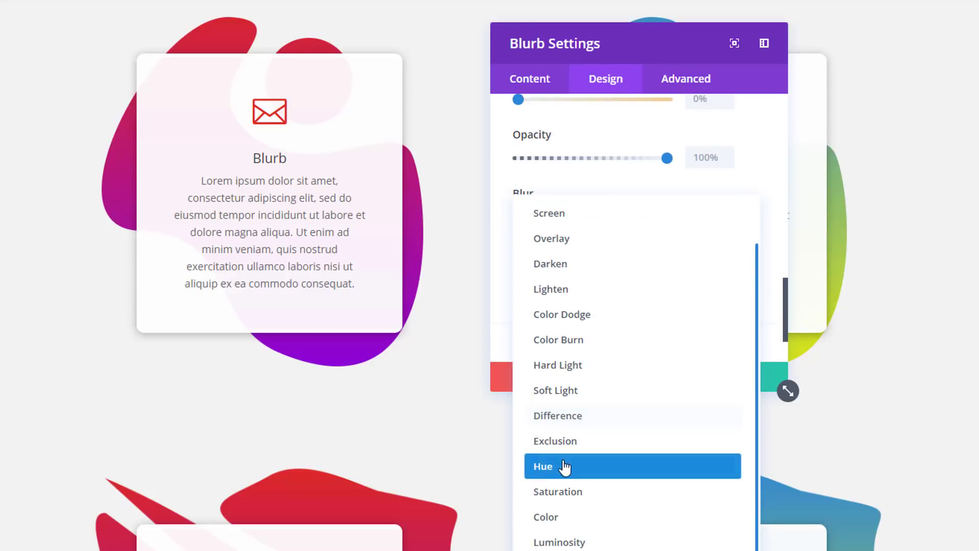
left_click(571, 542)
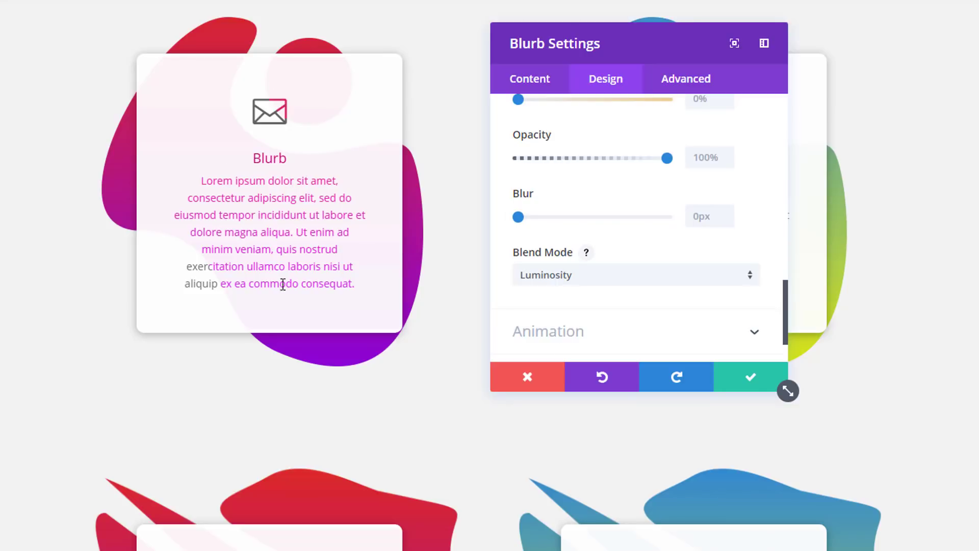
left_click(751, 381)
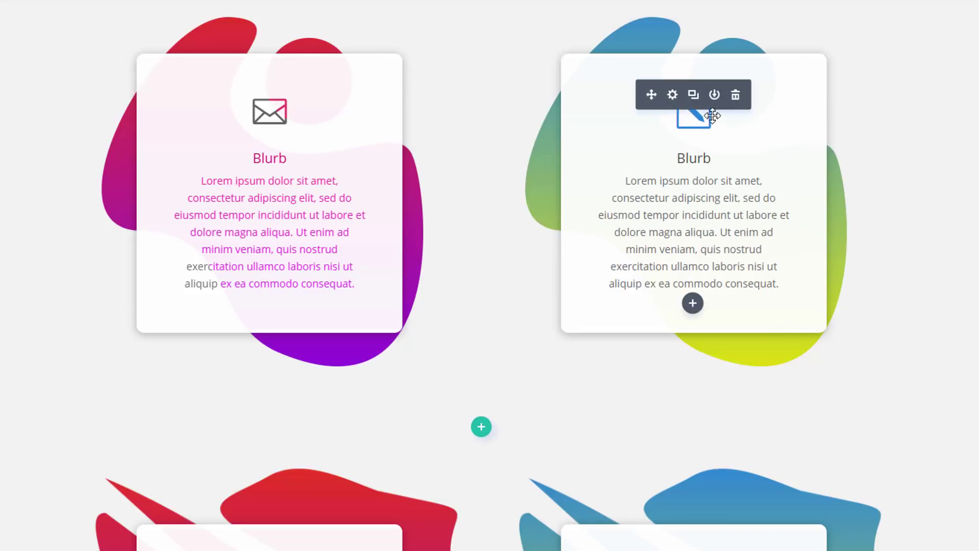
Set the pencil blurb's Filters blend mode to Luminosity and save
left_click(673, 96)
left_click_drag(674, 42, 964, 42)
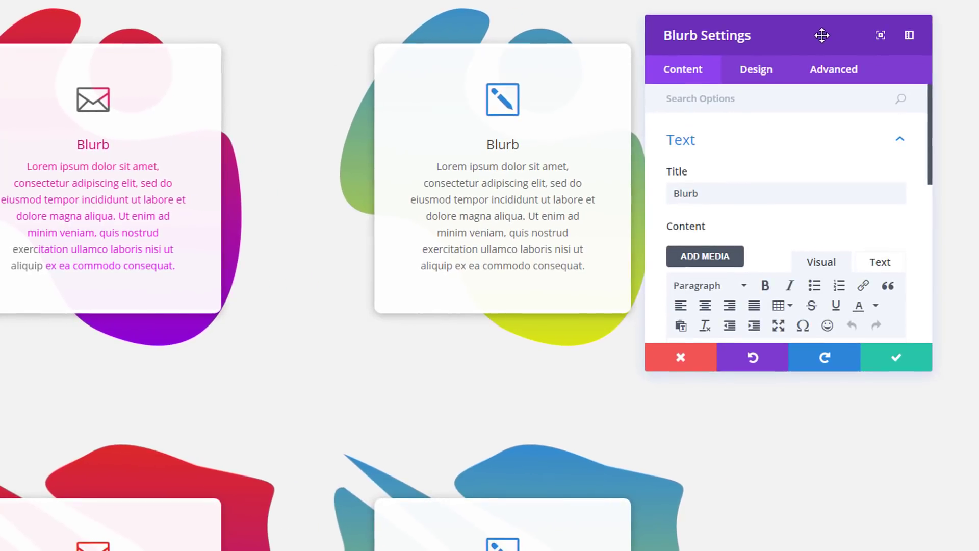
left_click(770, 71)
scroll(758, 207, "down", 4)
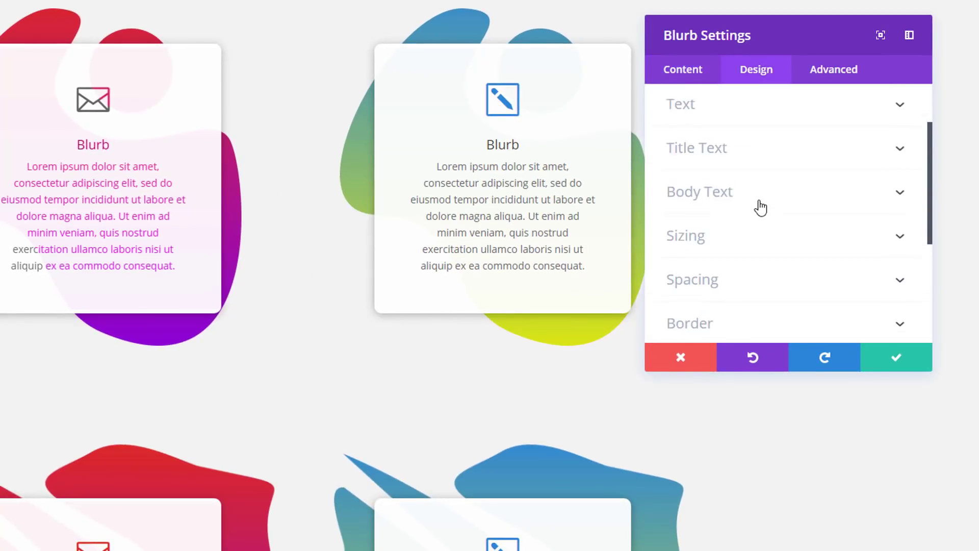
scroll(752, 272, "down", 2)
left_click(747, 243)
scroll(748, 243, "down", 6)
left_click(746, 260)
scroll(758, 500, "down", 1)
left_click(762, 518)
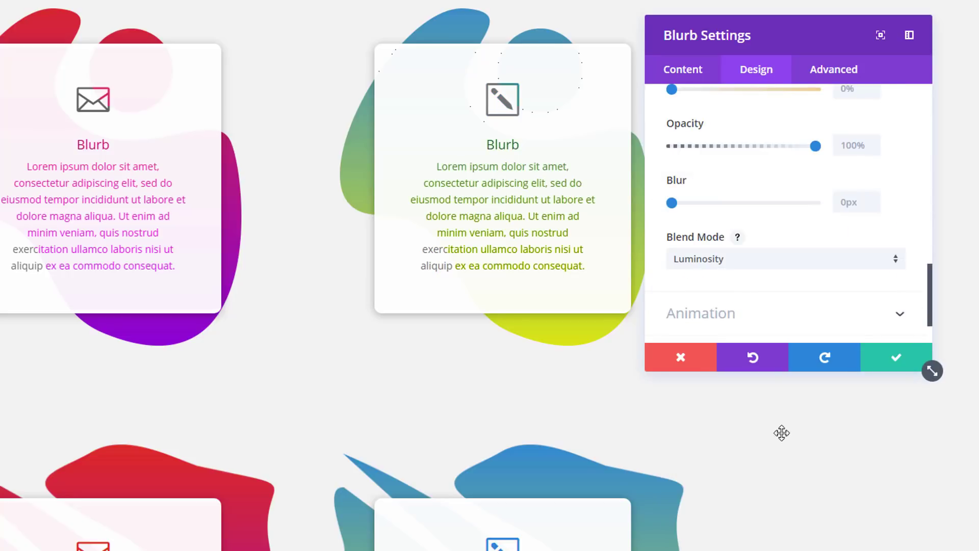
left_click(896, 360)
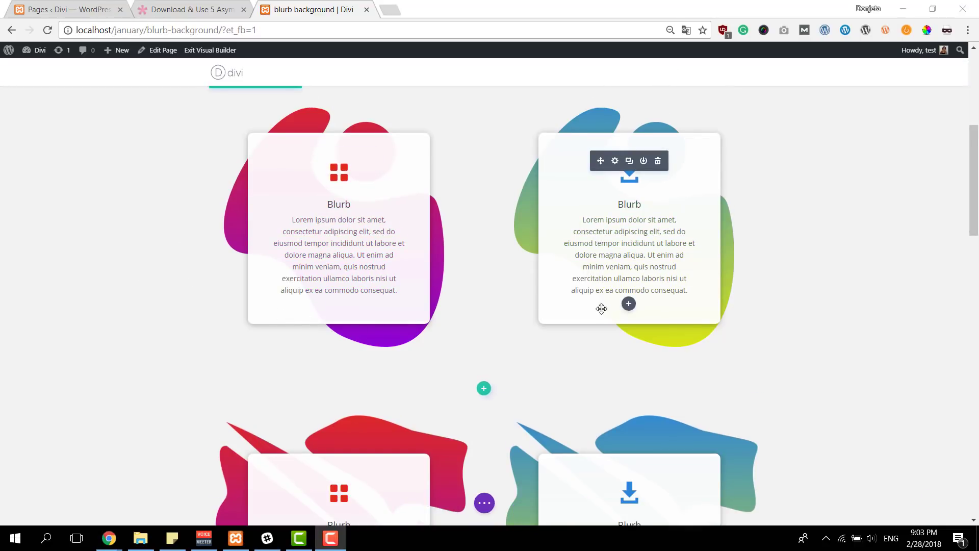
Scroll through the blurb background page and preview it at tablet width
scroll(601, 309, "down", 10)
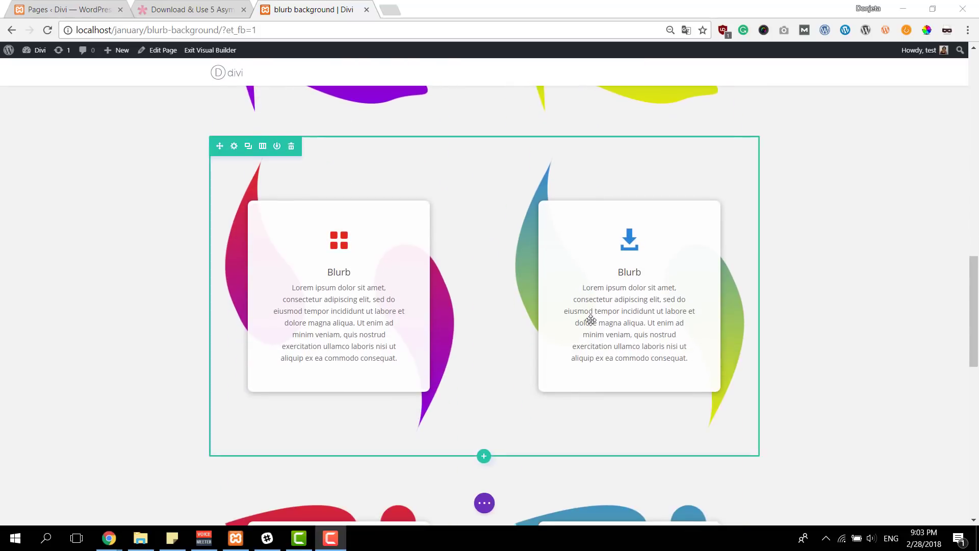
scroll(590, 321, "down", 8)
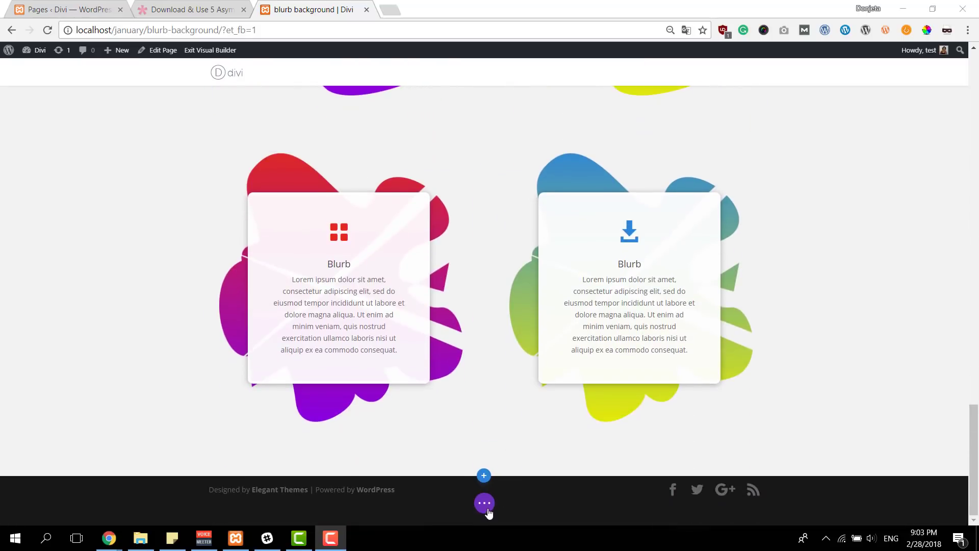
left_click(101, 504)
scroll(299, 399, "down", 10)
scroll(300, 397, "down", 3)
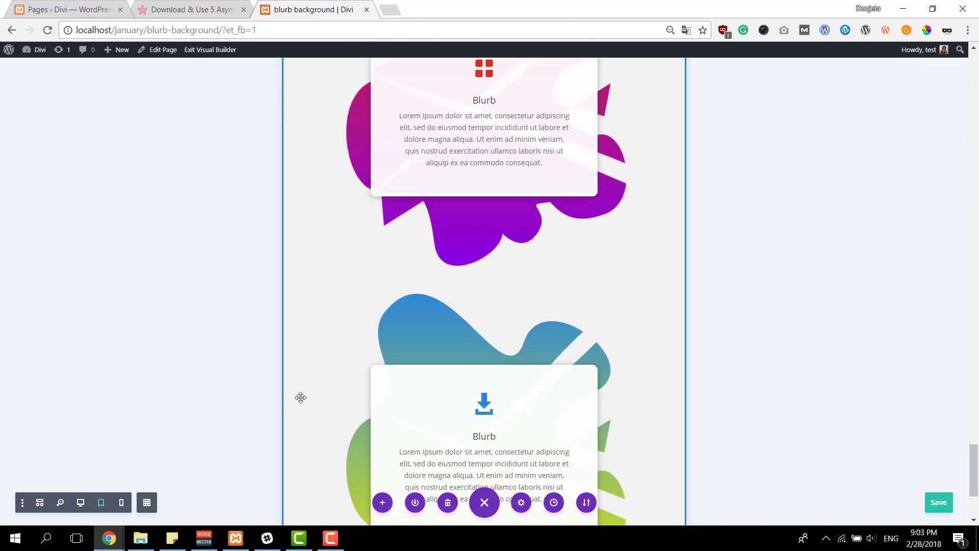
scroll(301, 397, "up", 6)
scroll(300, 397, "up", 15)
scroll(300, 398, "up", 9)
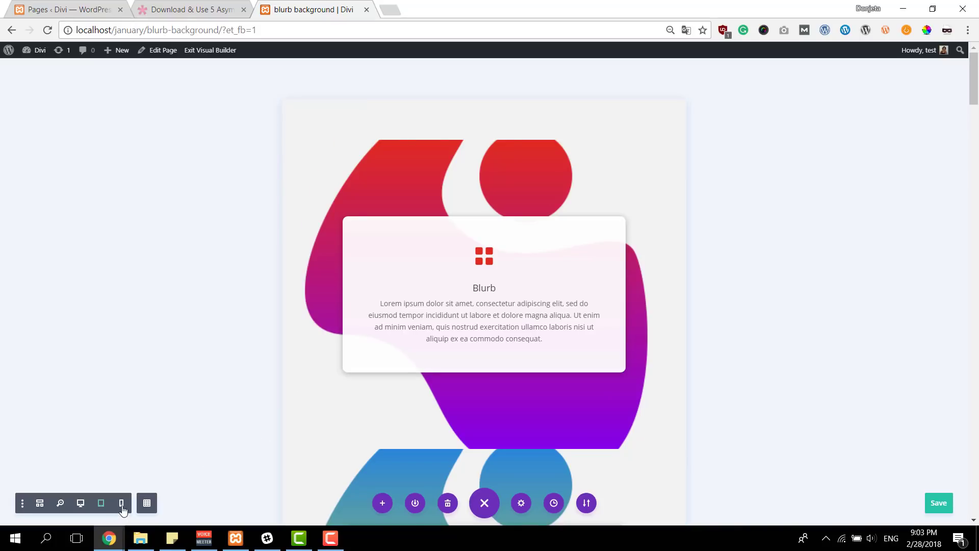
Preview the blurb background page at phone width to see the stacked cards
left_click(122, 504)
scroll(489, 357, "down", 6)
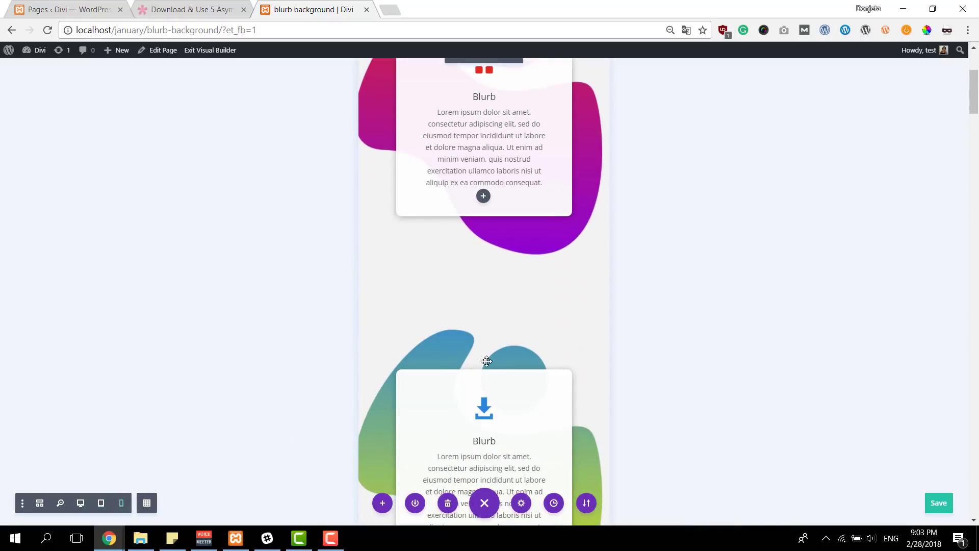
scroll(486, 364, "up", 6)
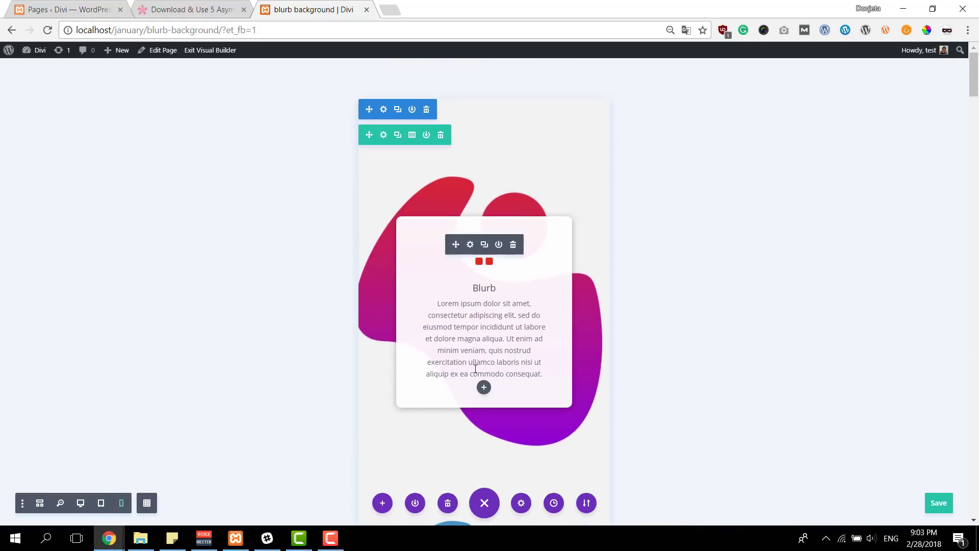